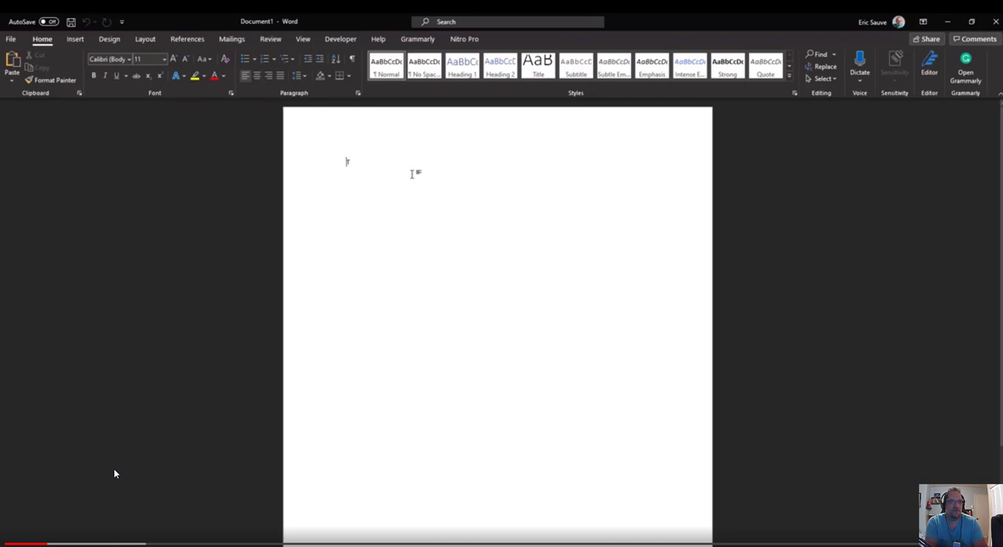
# Enter the line "This is gonna be my image" at the start of the blank document.
pyautogui.write('Th')
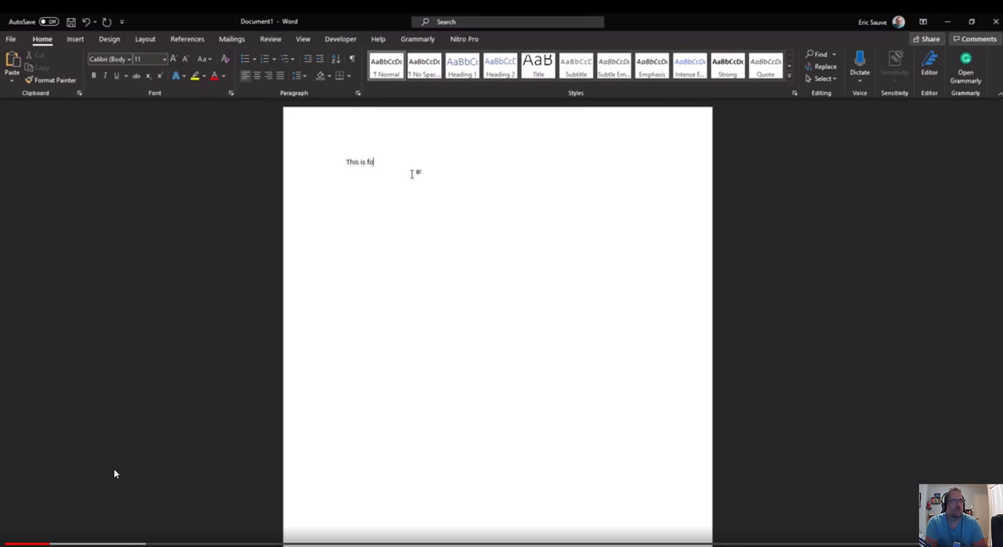
pyautogui.write('is is gonna be my image')
# Check in the ribbon customization options that the Developer tools are enabled.
pyautogui.click(351, 42)
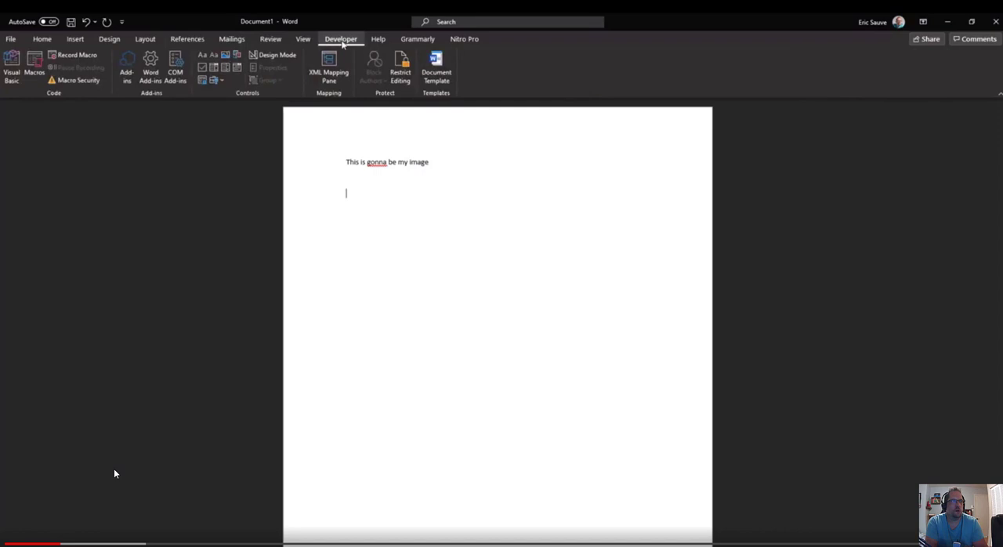
pyautogui.rightClick(463, 66)
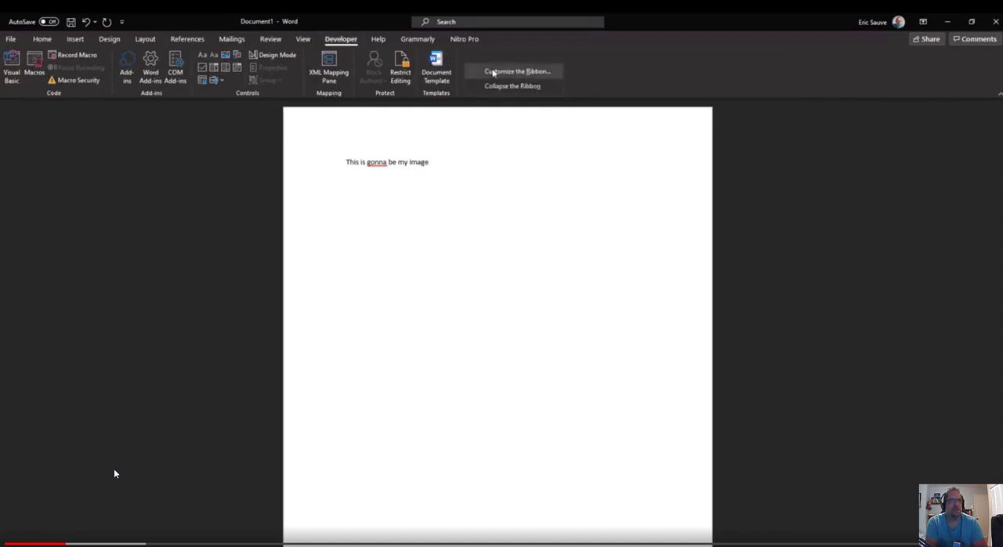
pyautogui.click(493, 72)
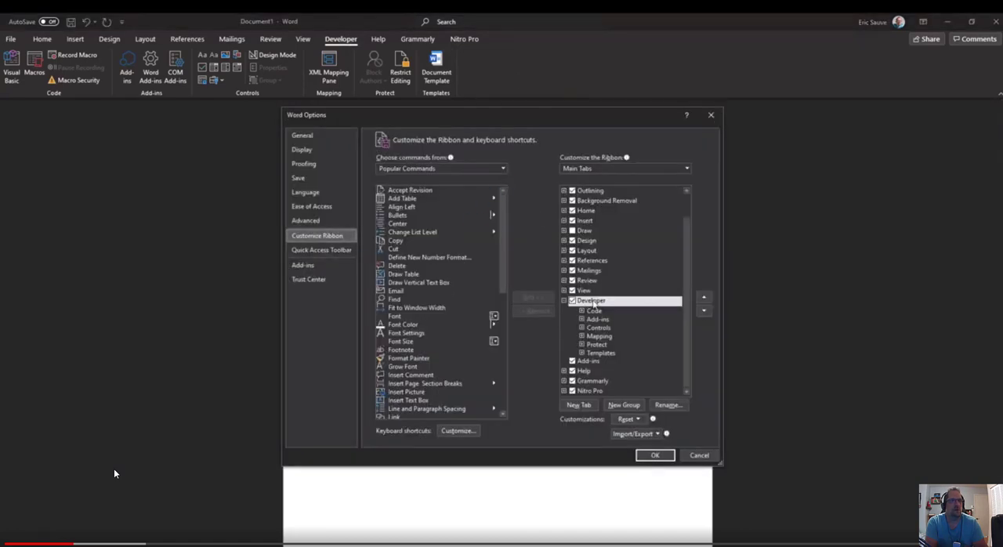
pyautogui.click(655, 455)
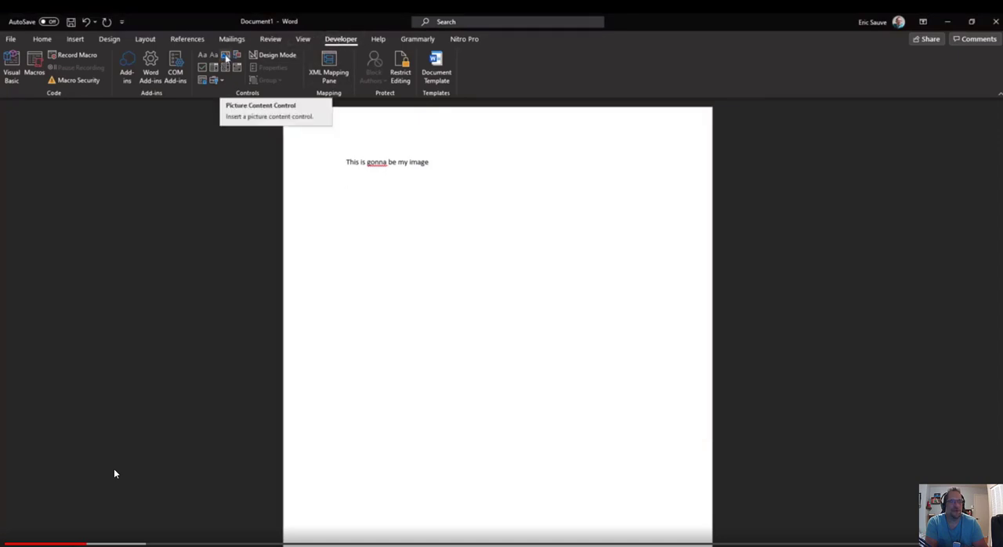
# Insert a picture content control below the text line and enlarge it to nearly the full text width.
pyautogui.click(226, 56)
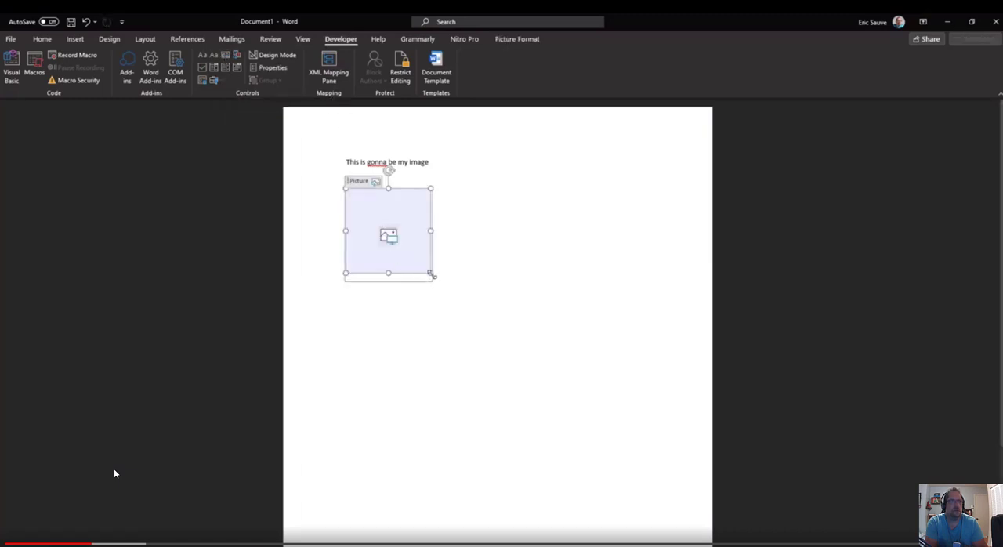
pyautogui.moveTo(432, 275); pyautogui.dragTo(648, 368)
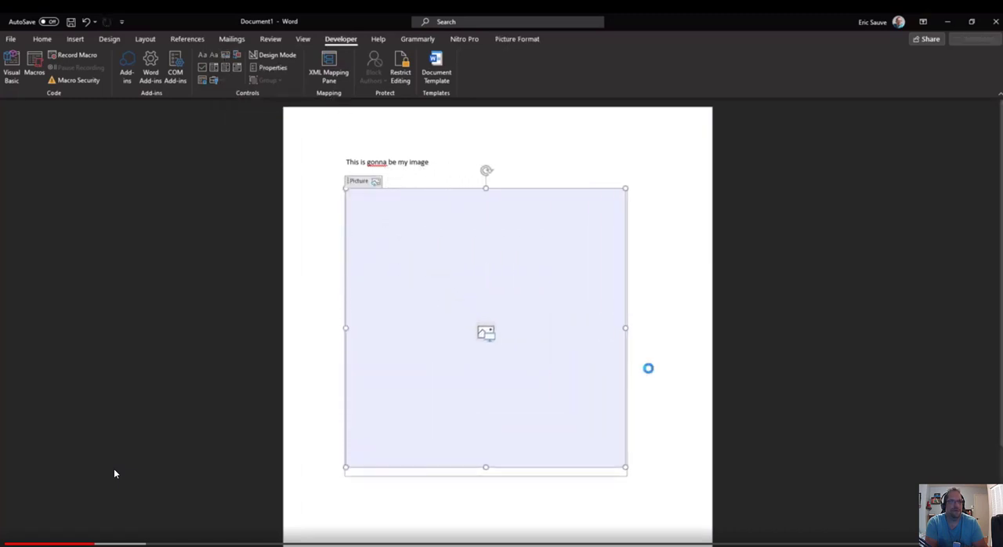
pyautogui.click(671, 350)
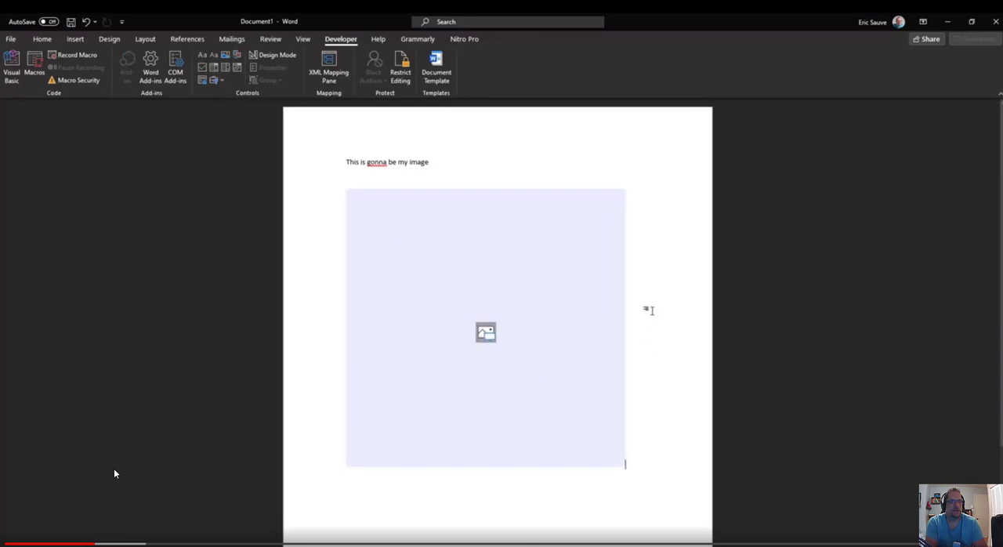
# Title the picture content control MyDemoImage, show it as None, and lock its contents against editing.
pyautogui.click(533, 308)
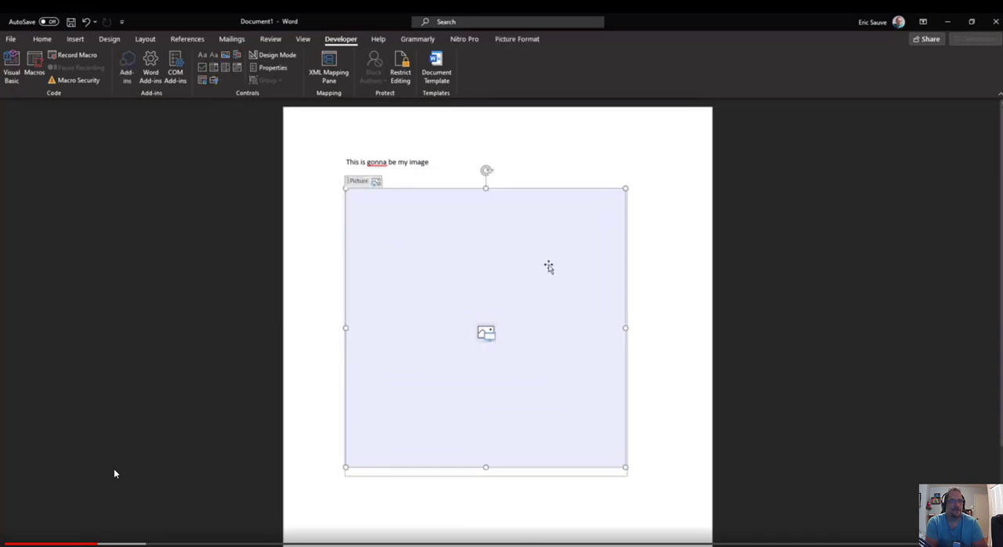
pyautogui.click(279, 70)
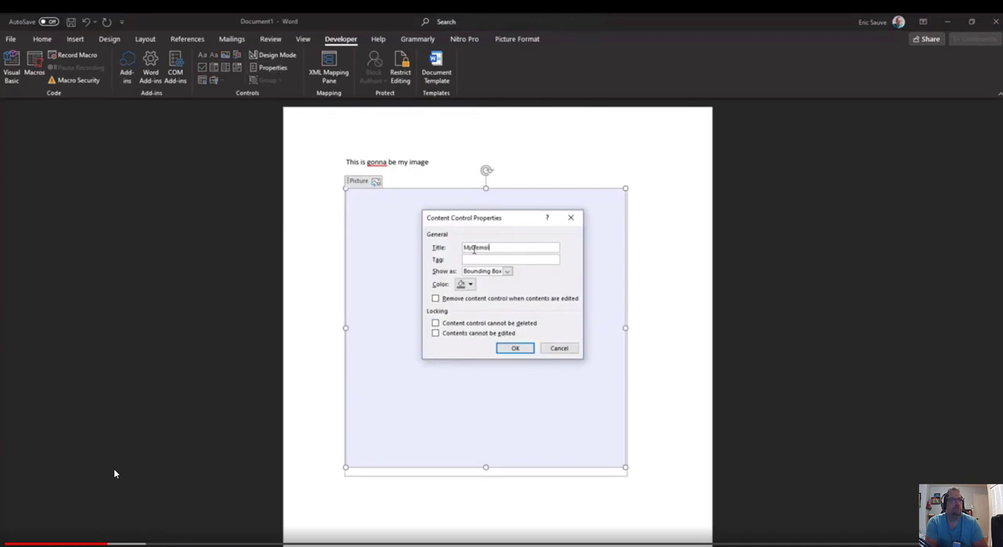
pyautogui.write('MyDemoImage')
pyautogui.click(489, 273)
pyautogui.click(482, 302)
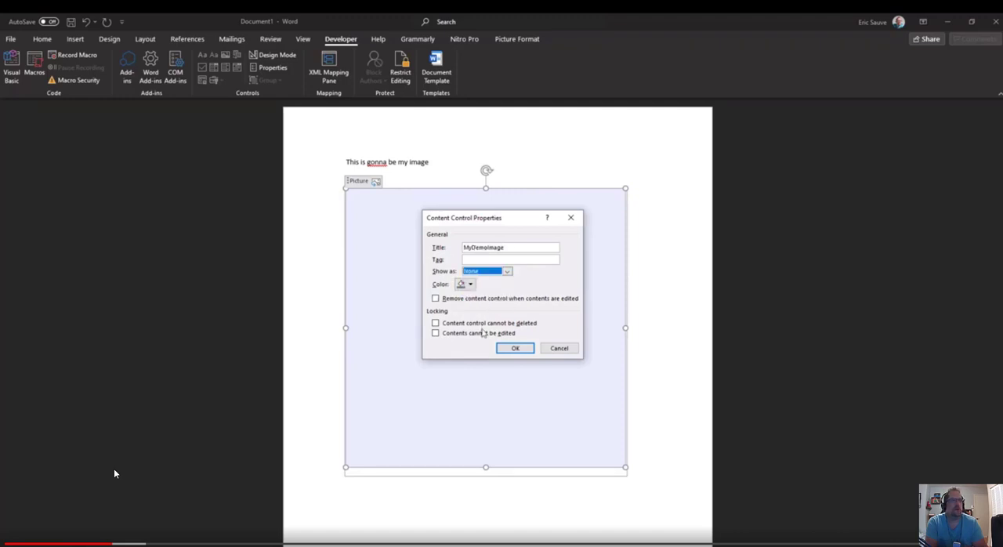
pyautogui.click(483, 335)
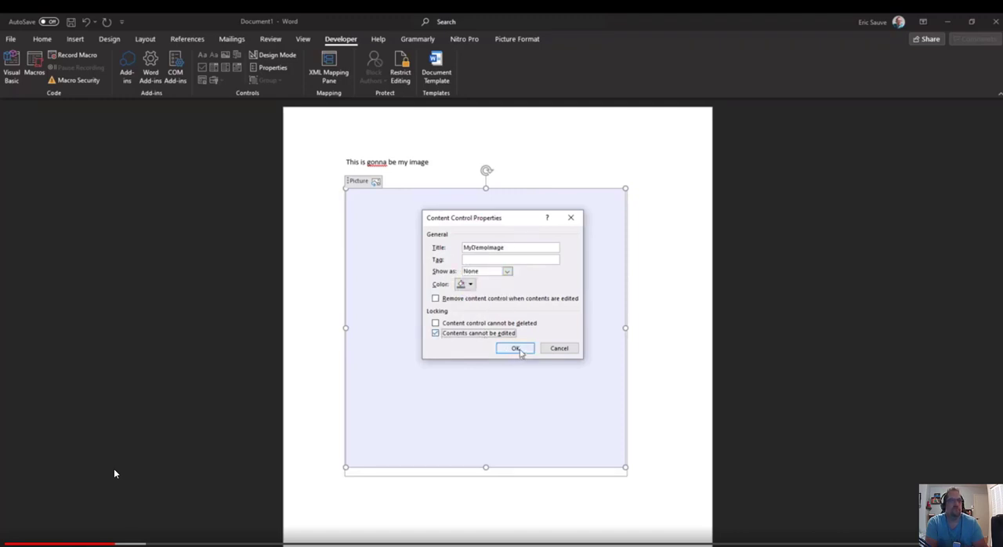
pyautogui.click(515, 348)
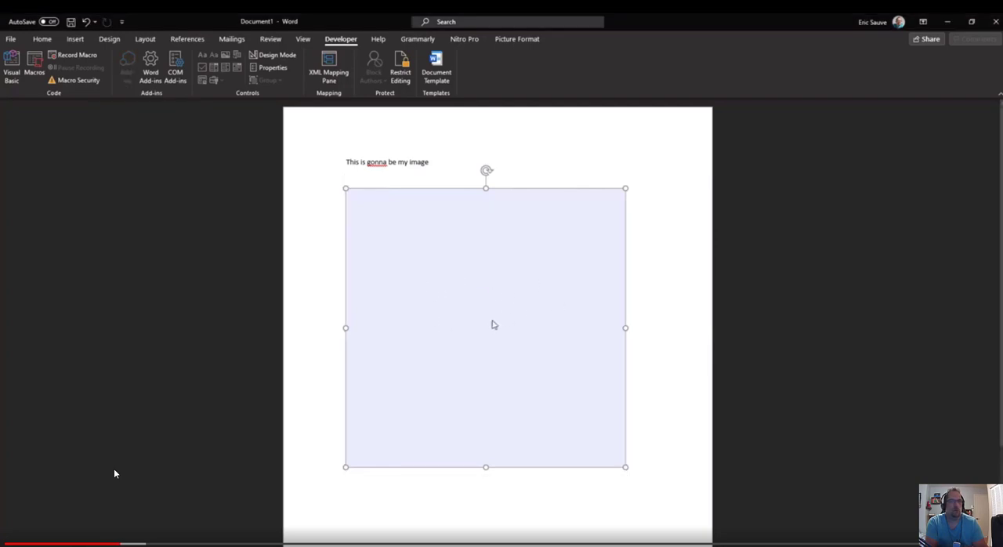
pyautogui.click(665, 294)
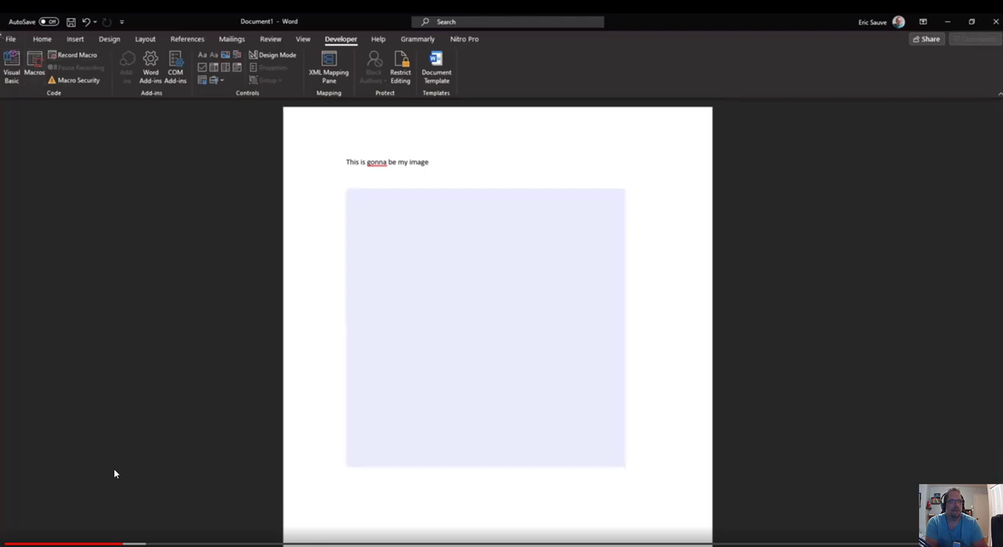
# Save the document as "Demo Template for Image" in the Demo folder of OneDrive - ZePowerDiver.
pyautogui.click(11, 38)
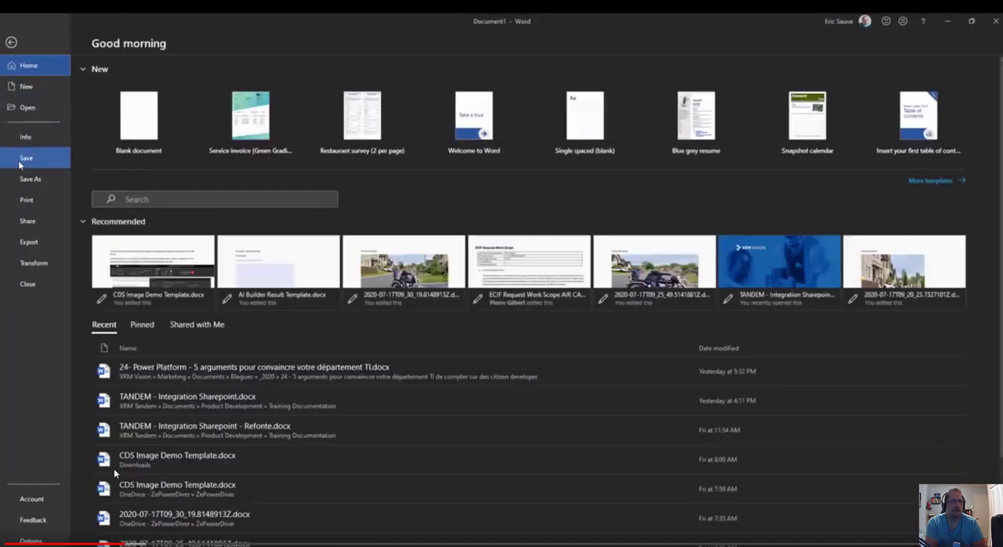
pyautogui.click(28, 178)
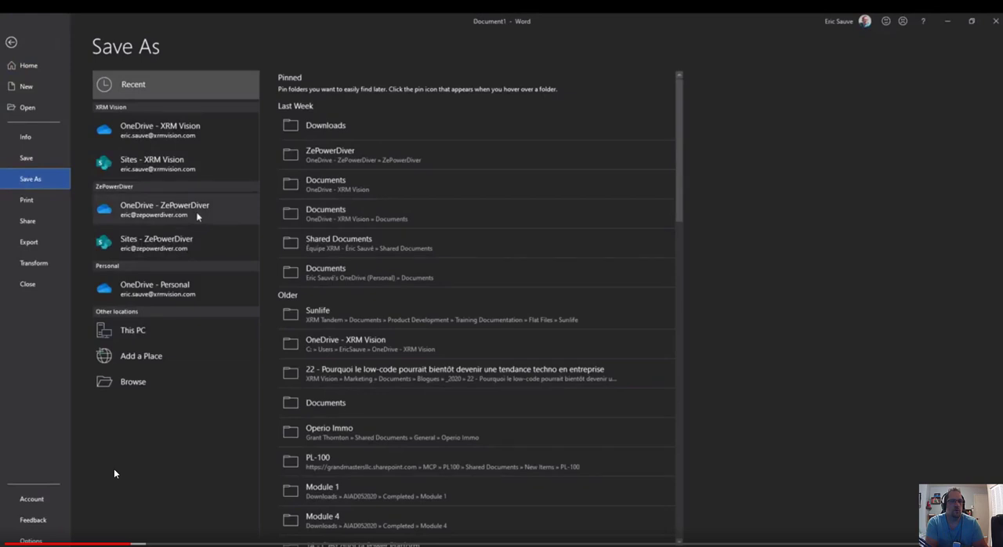
pyautogui.click(198, 216)
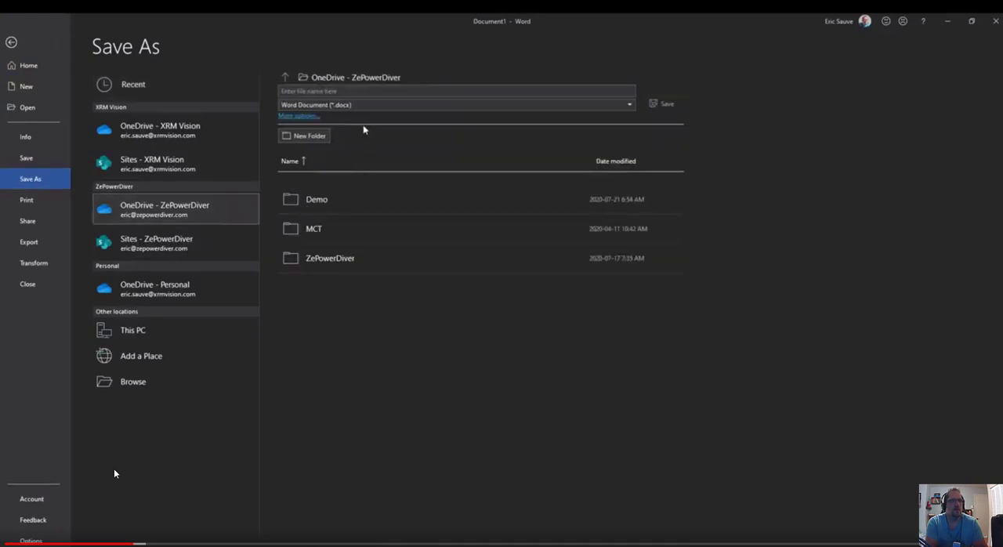
pyautogui.click(317, 201)
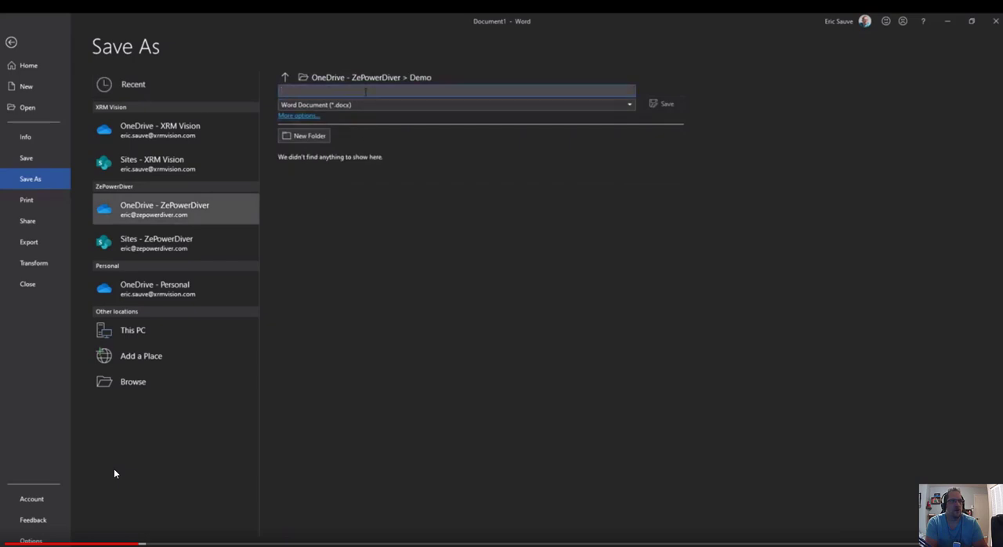
pyautogui.write('Demo ')
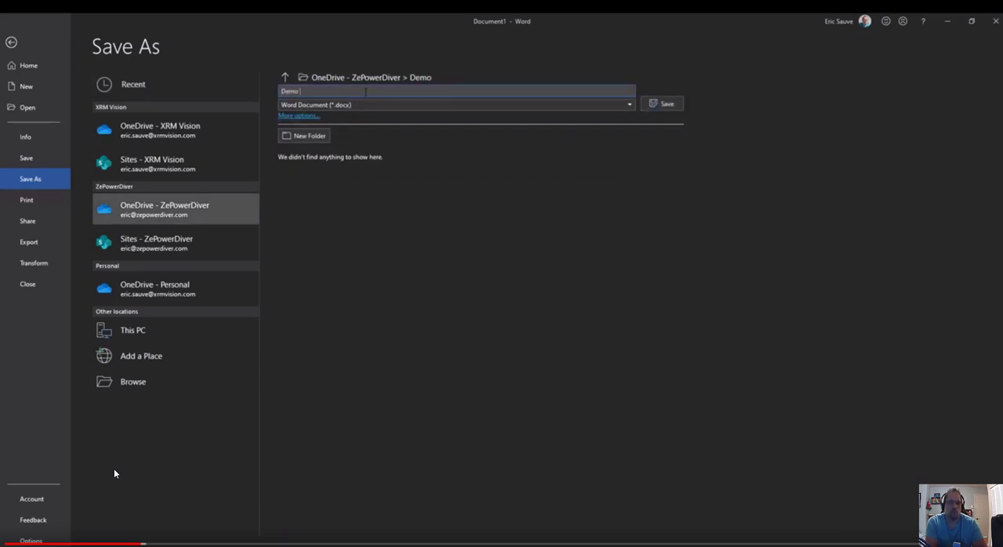
pyautogui.write('Tempo')
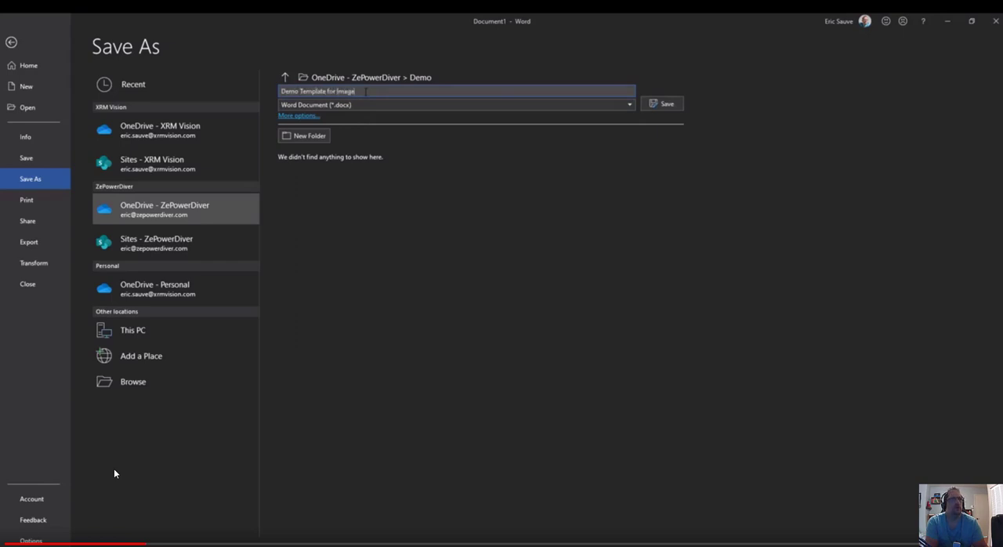
pyautogui.click(662, 103)
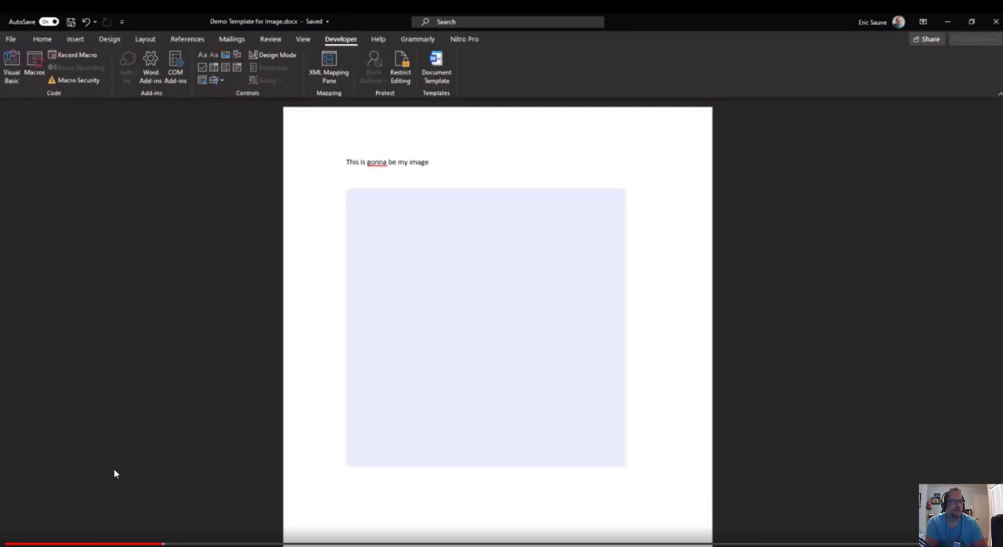
# Switch to the ZPD - YouTube Demo solution in Power Apps.
pyautogui.moveTo(449, 546)
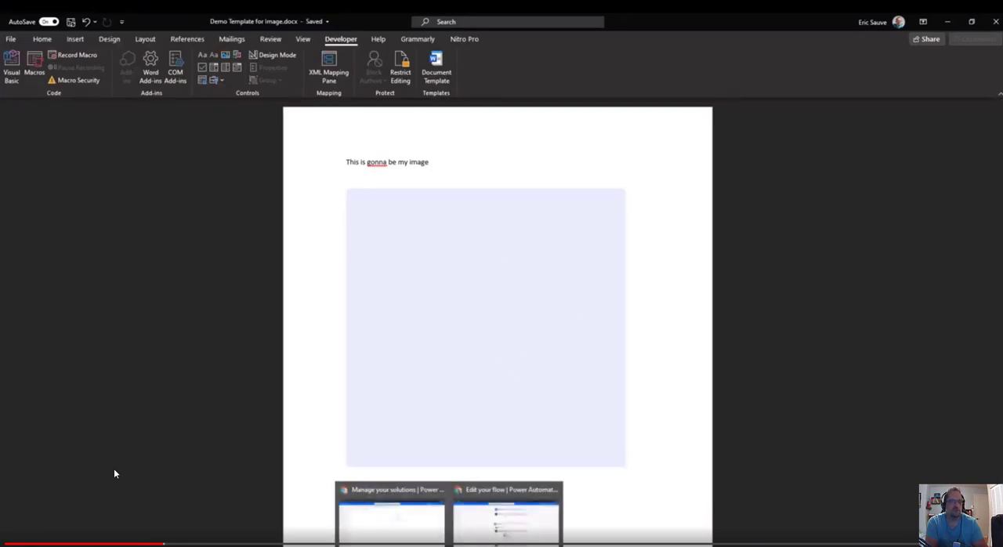
pyautogui.click(412, 541)
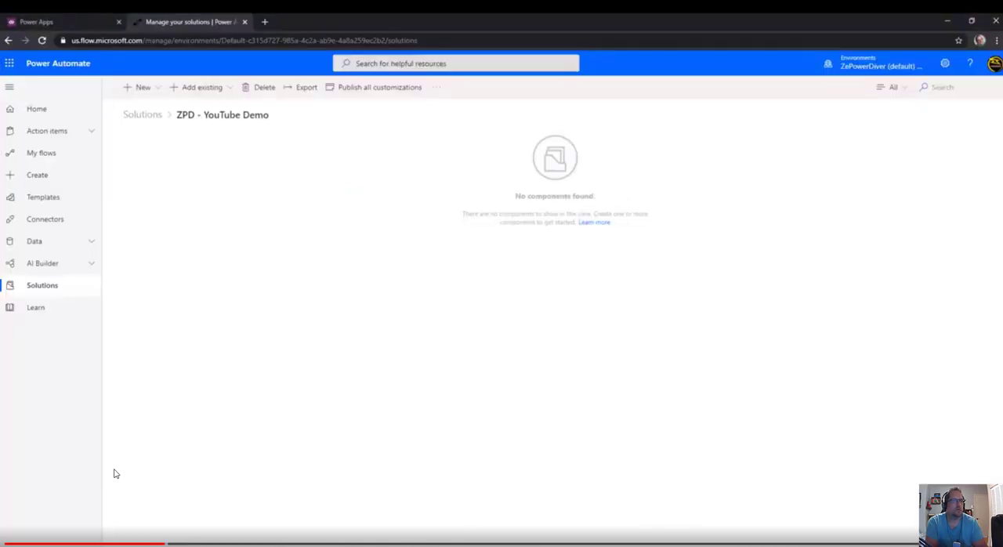
pyautogui.click(58, 24)
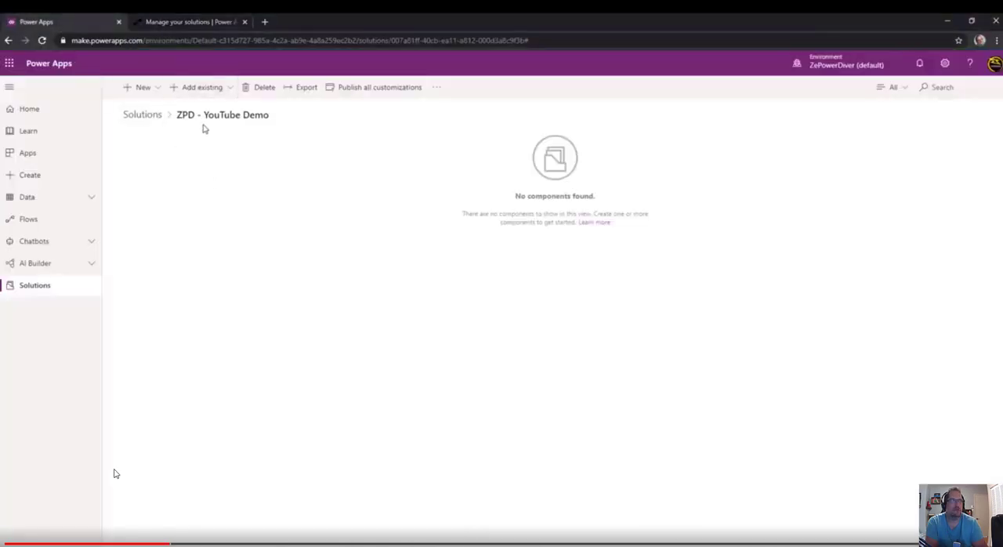
# Create a new entity in the solution with the display name "Demo Image Entity".
pyautogui.click(150, 91)
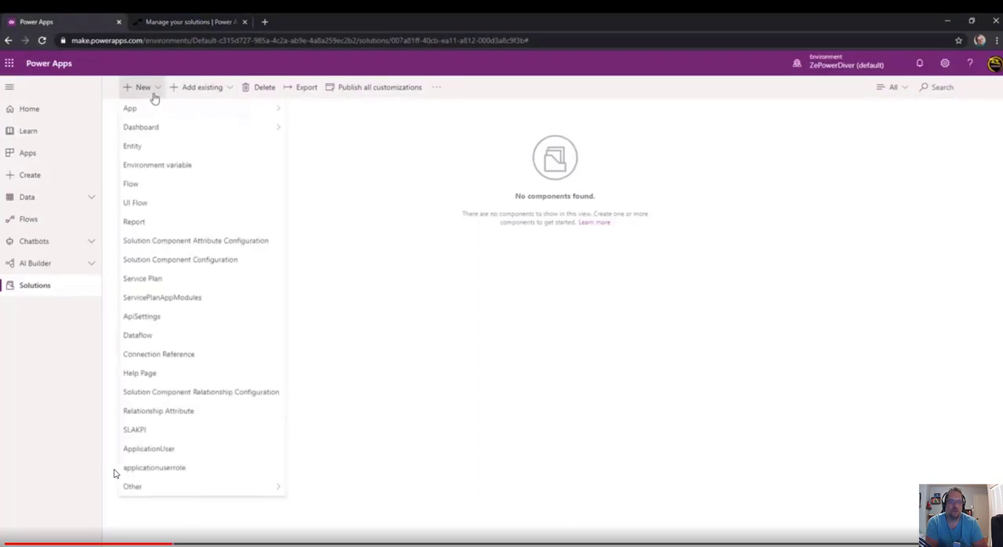
pyautogui.click(153, 147)
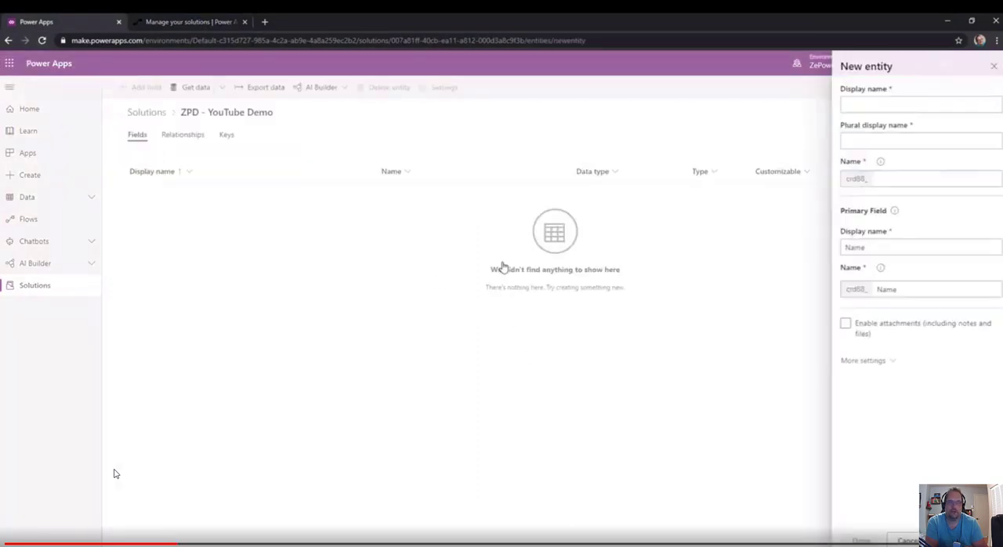
pyautogui.click(890, 105)
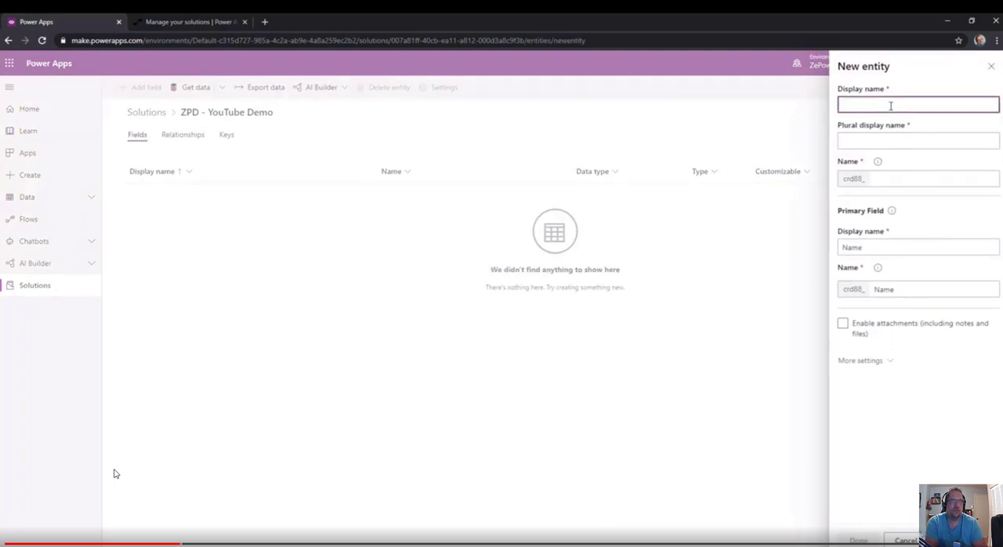
pyautogui.write('Demo')
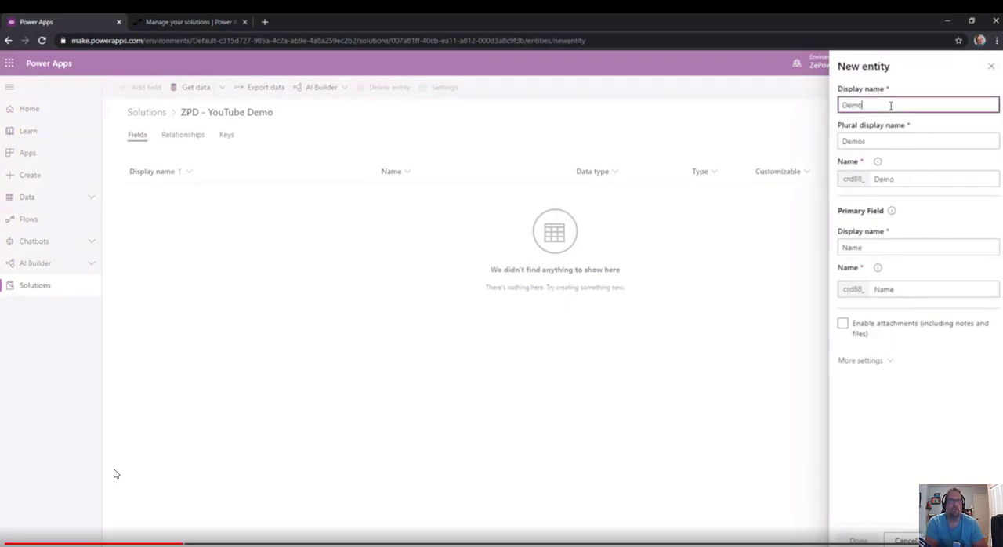
pyautogui.write(' lamge')
pyautogui.press('BackSpace')
pyautogui.press('BackSpace')
pyautogui.press('BackSpace')
pyautogui.press('BackSpace')
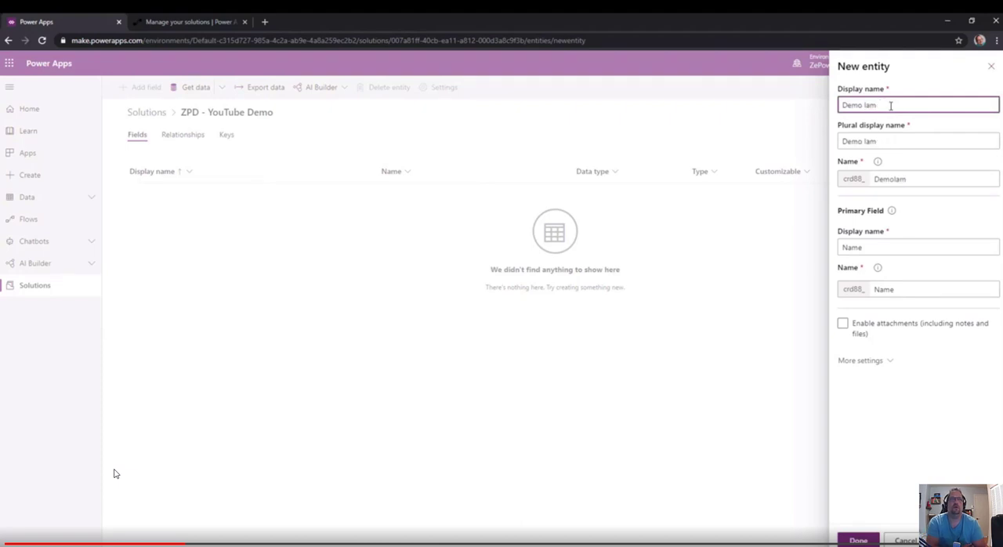
pyautogui.write('mage En')
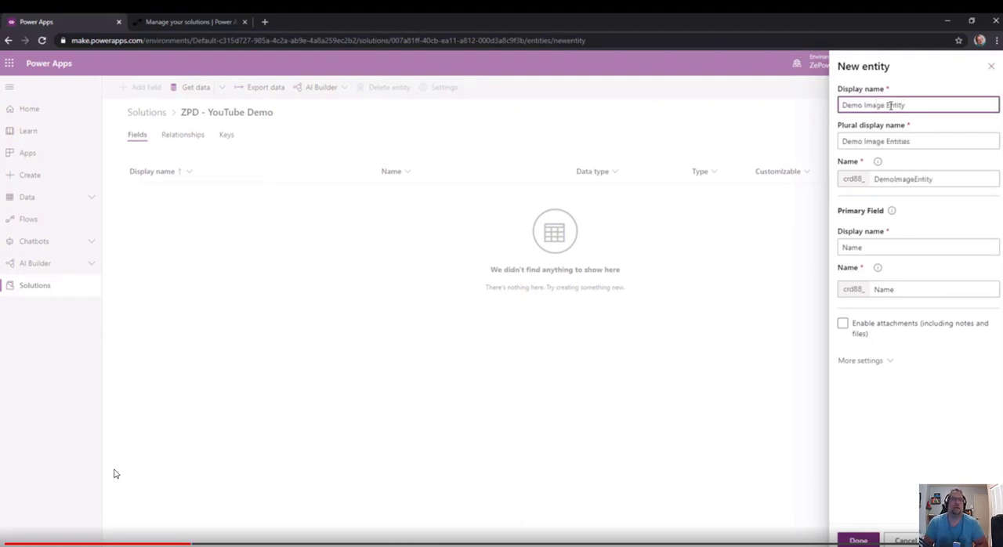
pyautogui.write('tity')
pyautogui.click(858, 540)
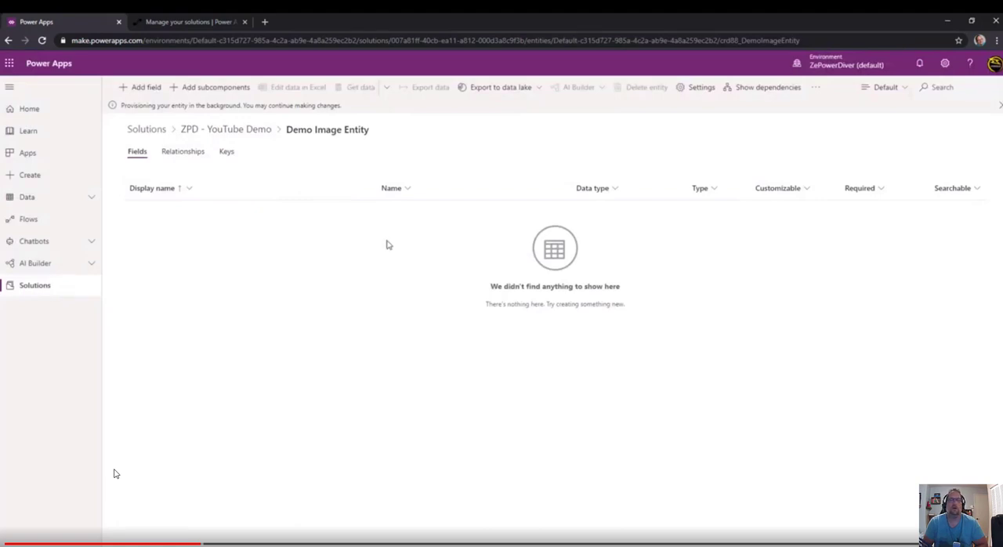
# Add a field to Demo Image Entity with the display name "Image DT Field" and the data type Image.
pyautogui.click(133, 86)
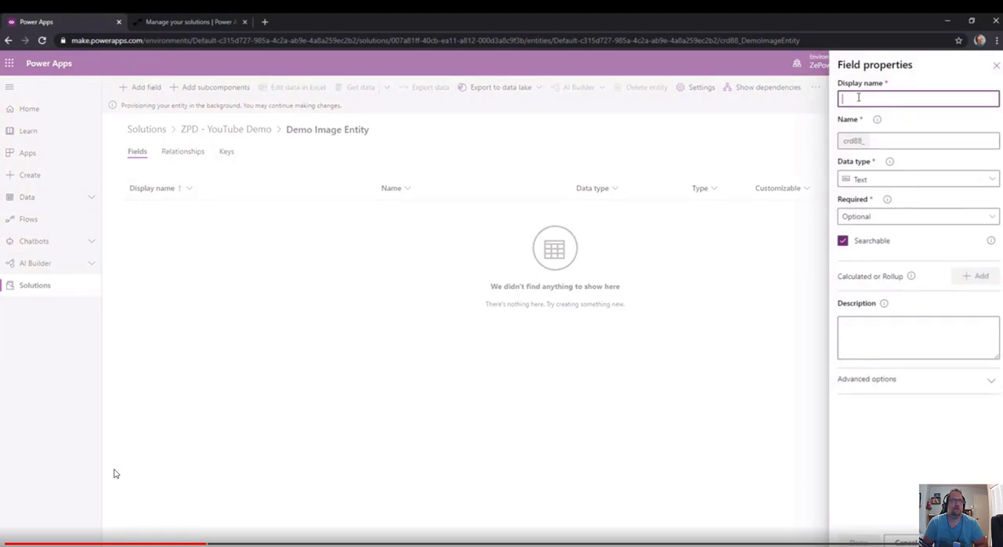
pyautogui.write('Image ST')
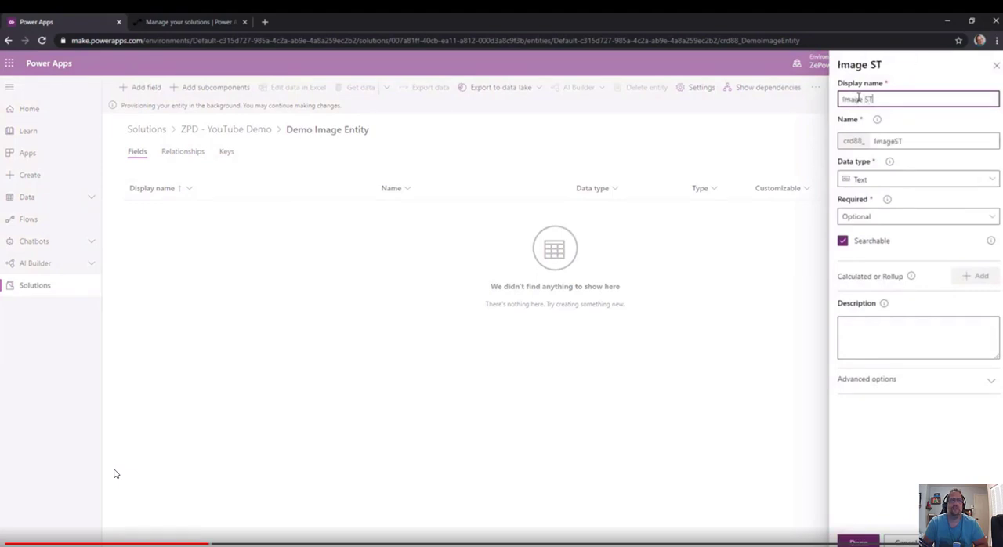
pyautogui.press('BackSpace')
pyautogui.press('BackSpace')
pyautogui.write('DT Field')
pyautogui.click(911, 182)
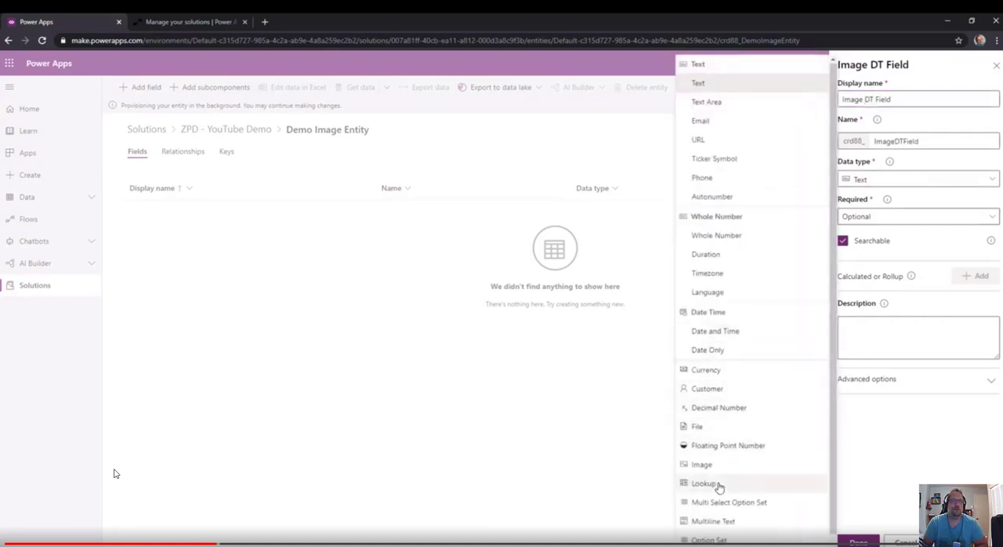
pyautogui.click(758, 466)
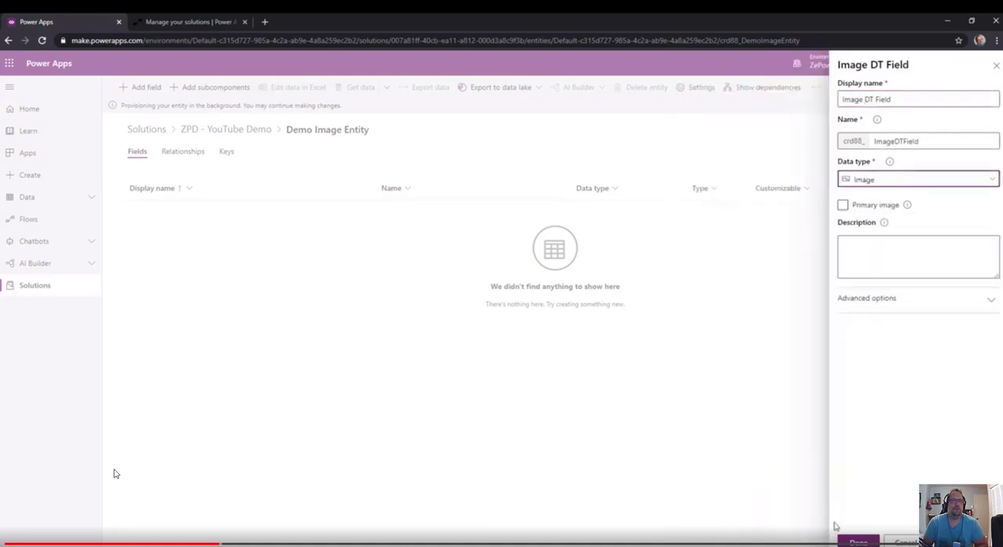
pyautogui.click(858, 540)
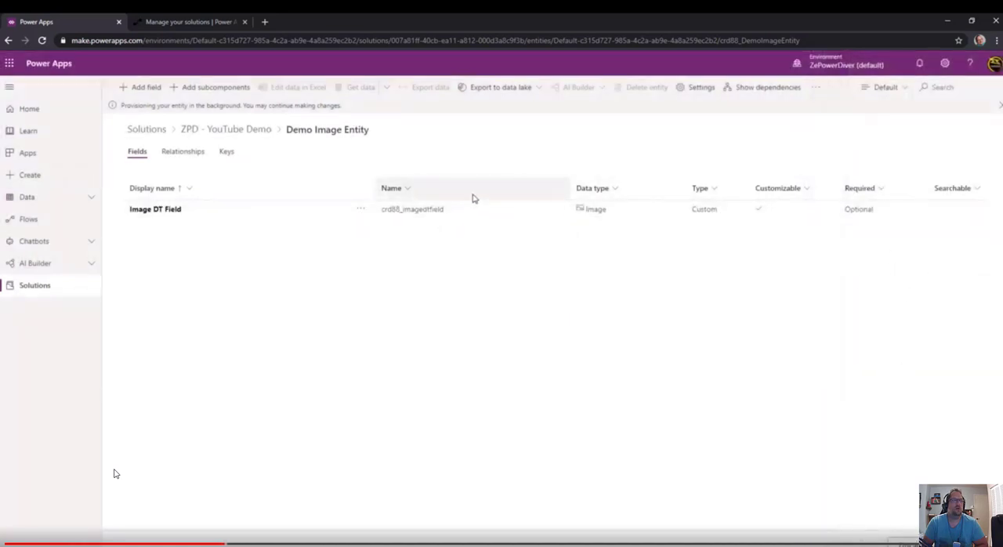
# Add a field with the display name "File DT Field" and the data type File, and save the entity.
pyautogui.click(141, 87)
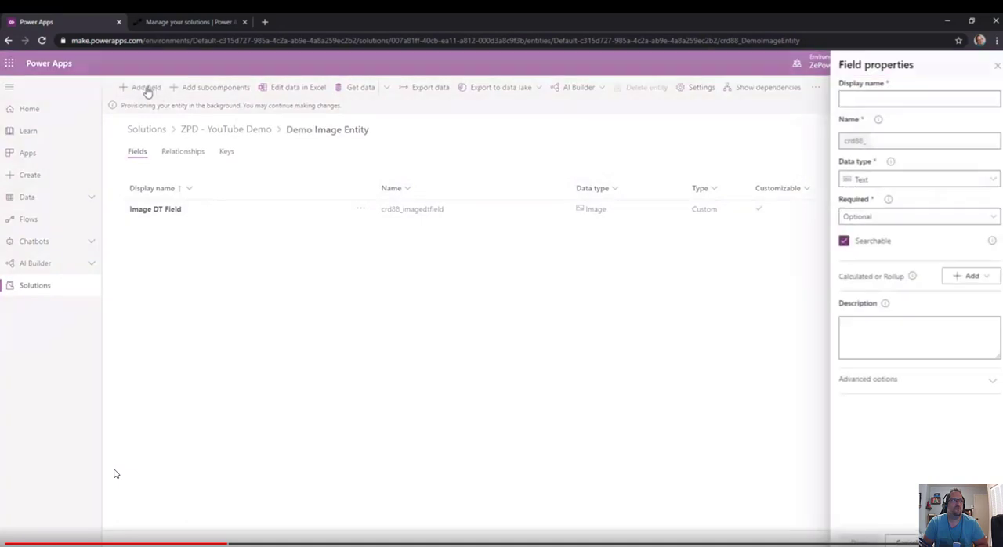
pyautogui.click(888, 100)
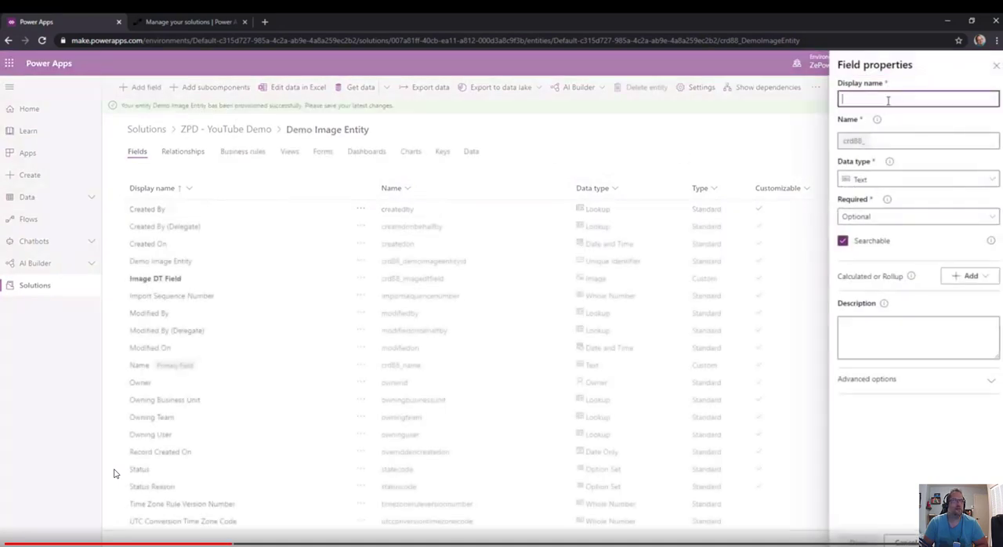
pyautogui.write('File DT')
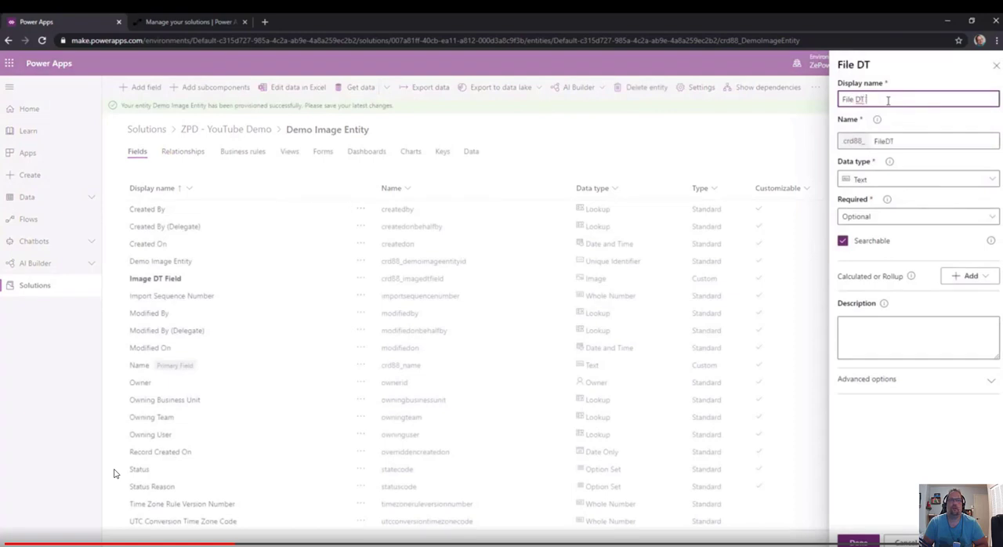
pyautogui.write(' Field')
pyautogui.click(897, 179)
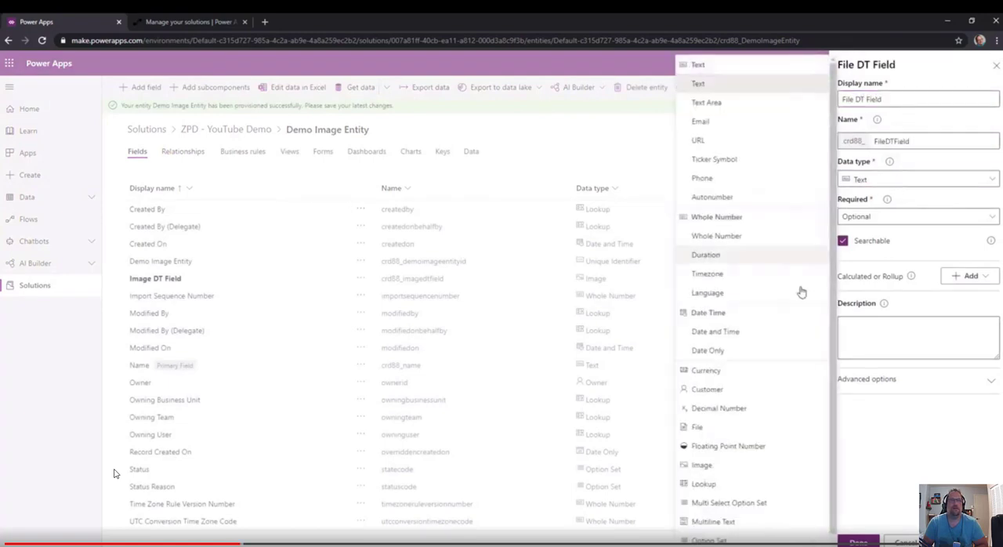
pyautogui.click(724, 427)
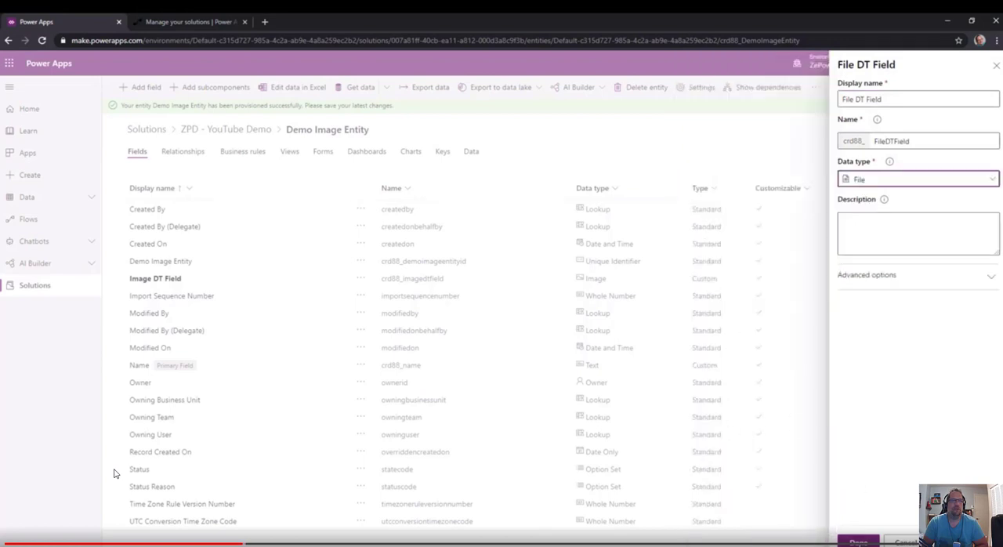
pyautogui.click(858, 541)
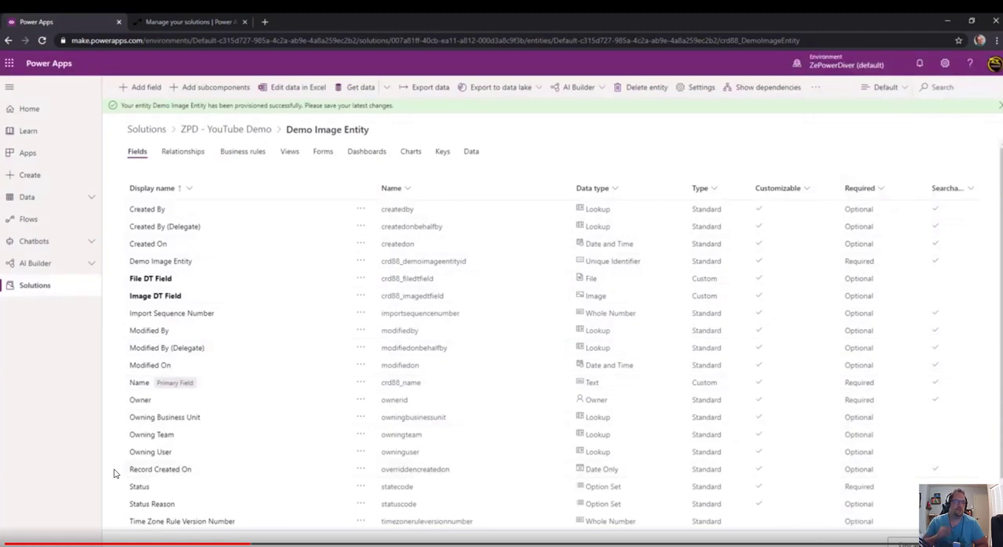
pyautogui.click(961, 542)
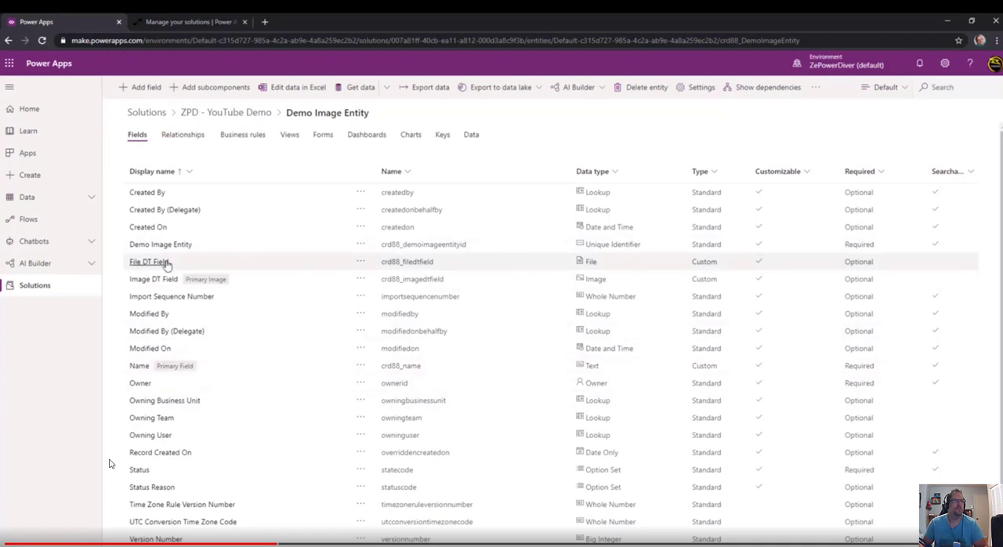
# Open the entity's Main Information form for editing and sign in with the account password.
pyautogui.click(324, 141)
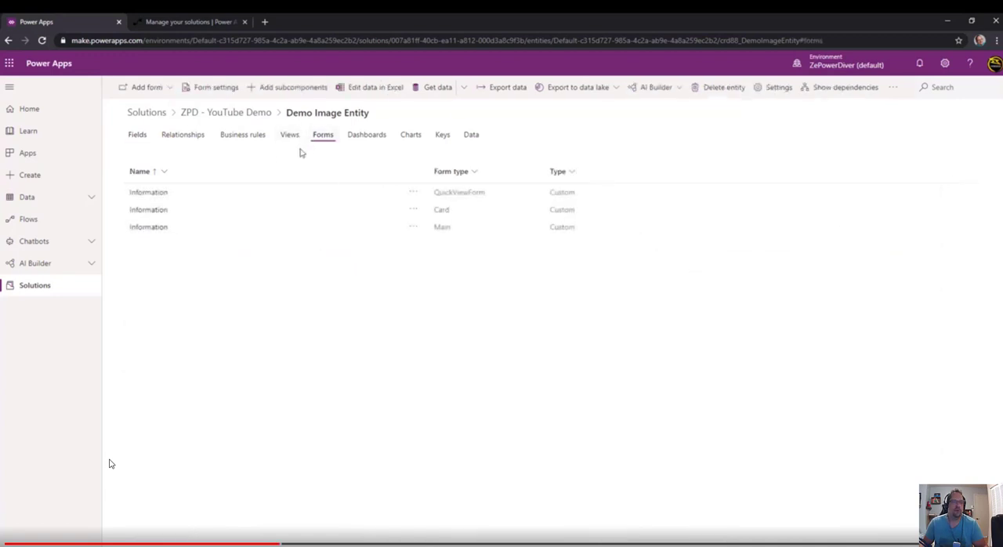
pyautogui.click(148, 226)
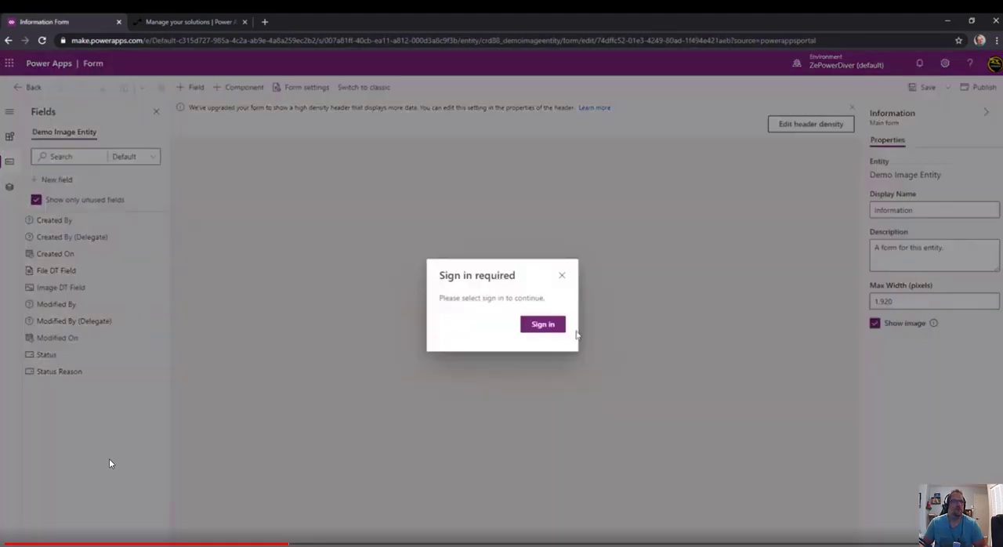
pyautogui.click(543, 328)
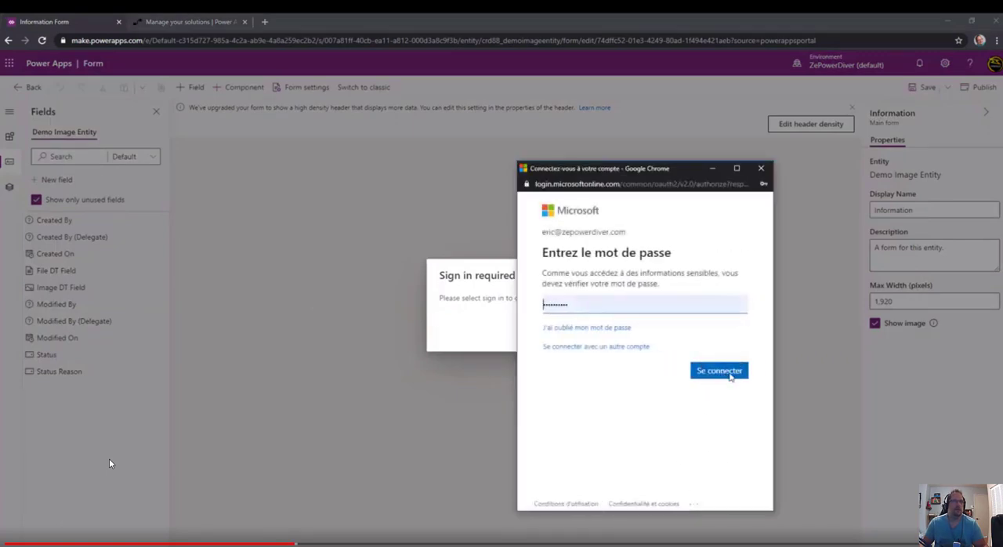
pyautogui.click(704, 362)
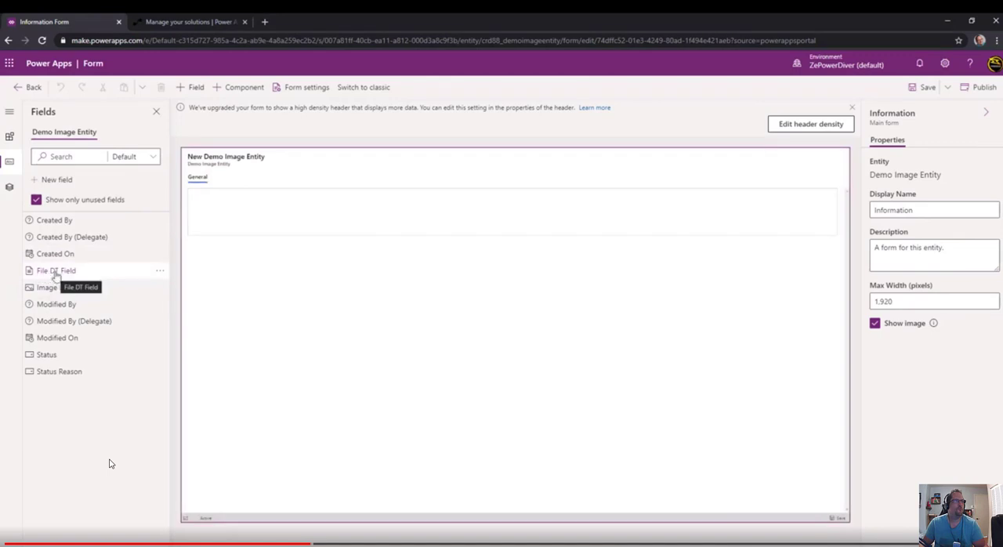
# Add File DT Field, Image DT Field and Modified By to the form's General section and save the form.
pyautogui.click(64, 278)
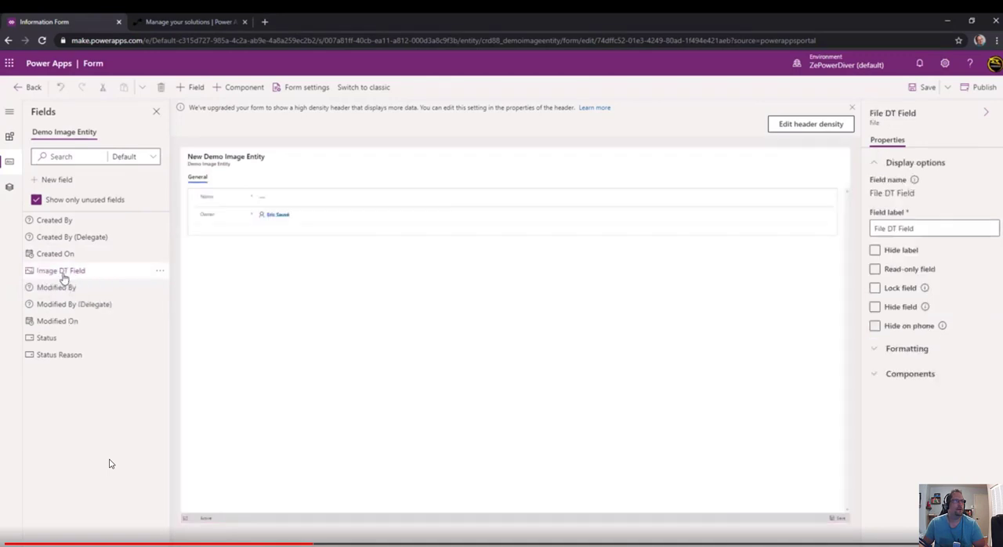
pyautogui.click(64, 270)
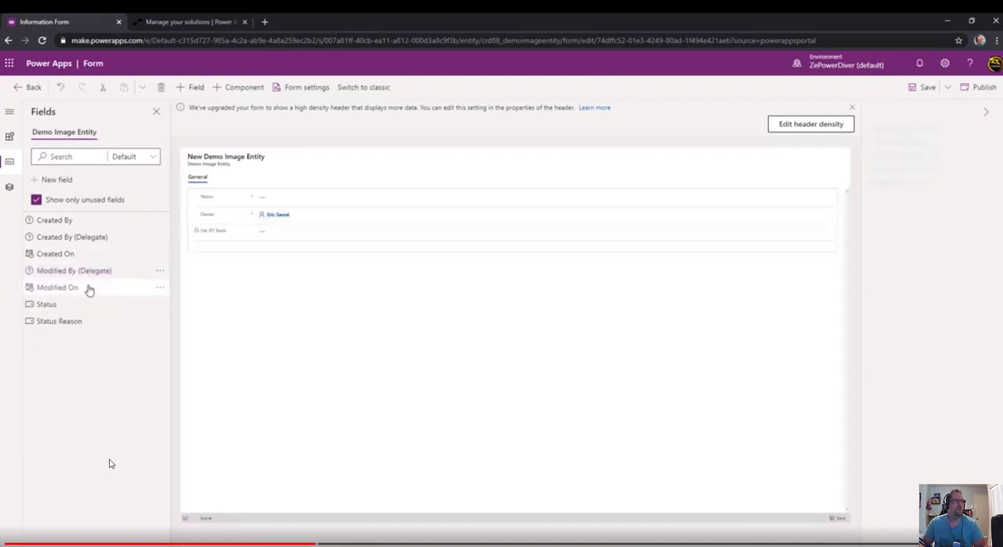
pyautogui.click(90, 282)
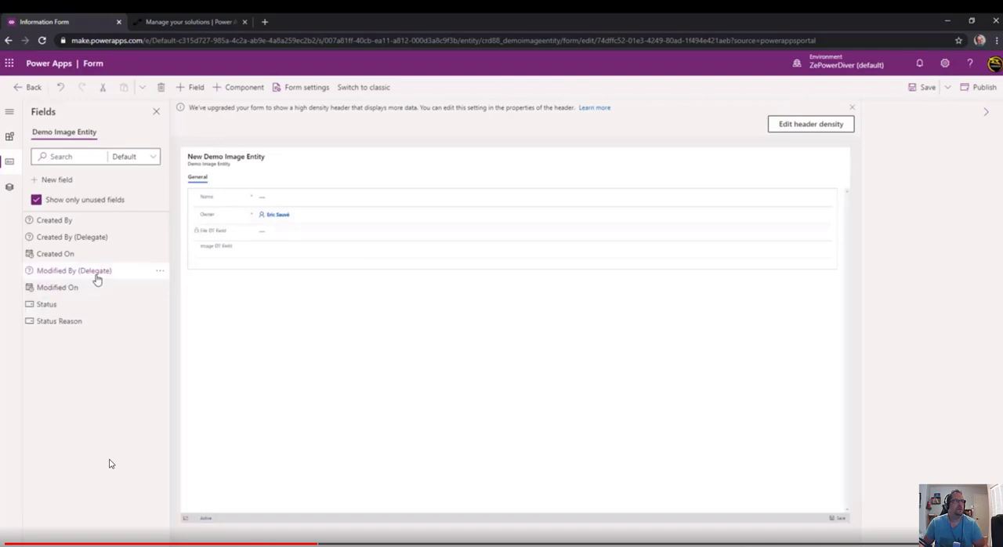
pyautogui.click(922, 87)
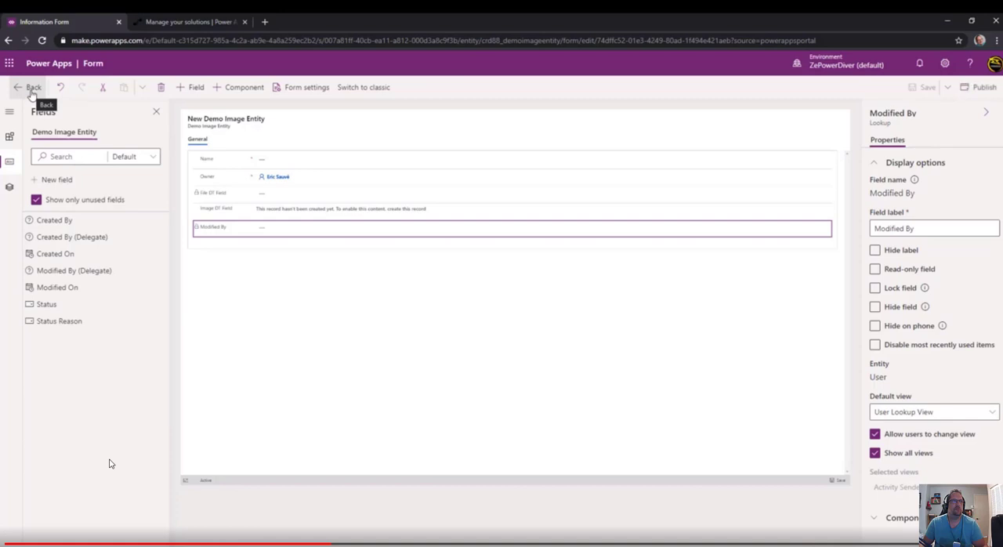
# Return to the entity's data and create and save a new record named "Demo Test".
pyautogui.click(31, 89)
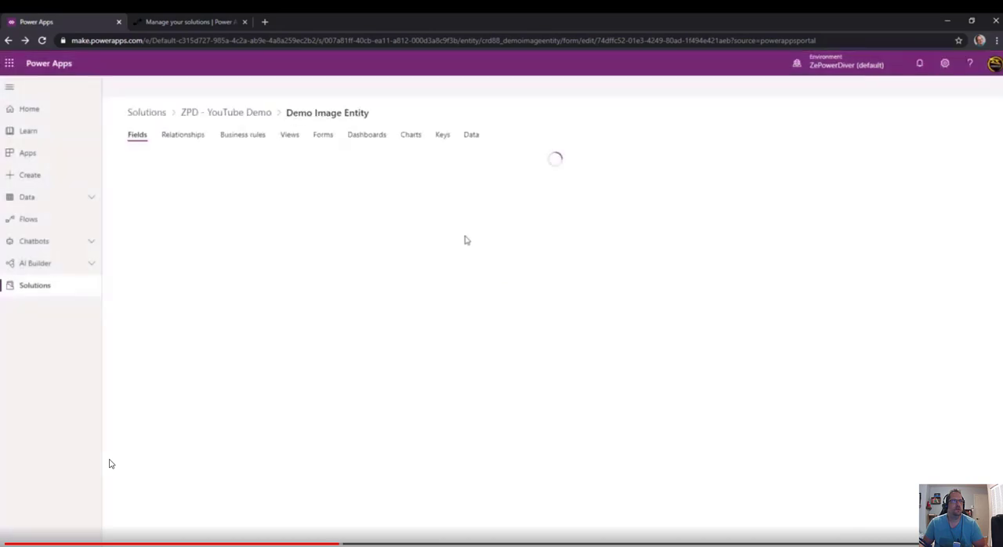
pyautogui.click(471, 134)
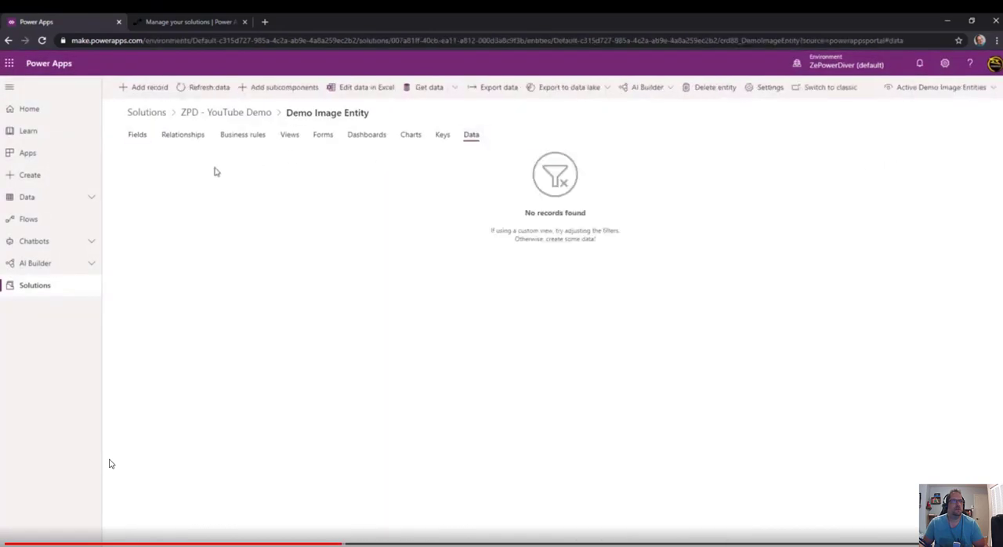
pyautogui.click(149, 87)
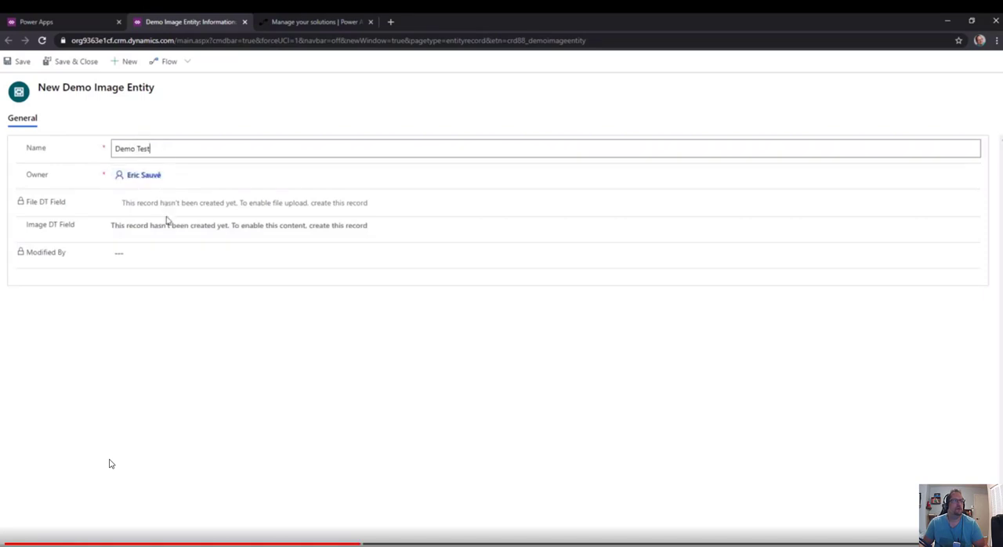
pyautogui.click(11, 62)
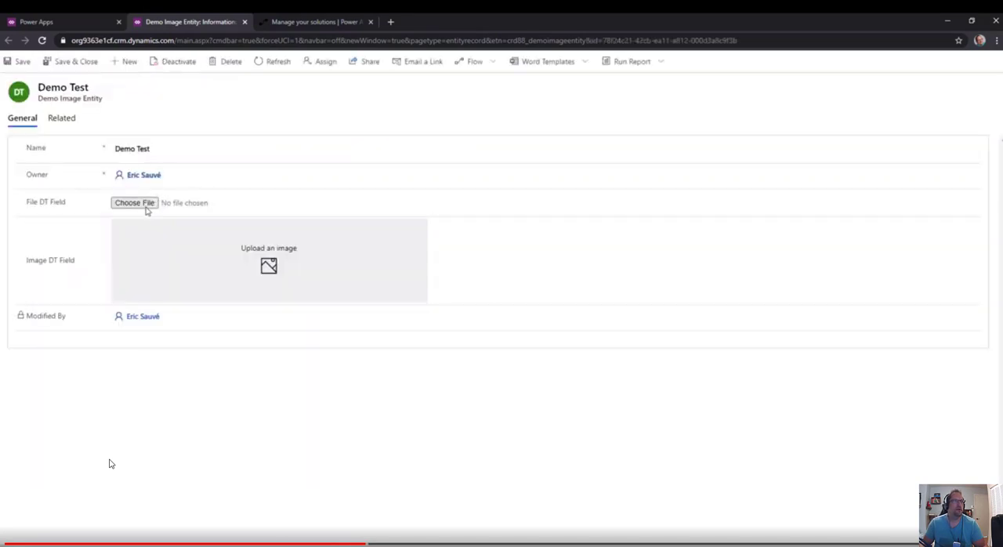
# Upload the JPG photo from the Demo folder into both File DT Field and Image DT Field of the record.
pyautogui.click(145, 209)
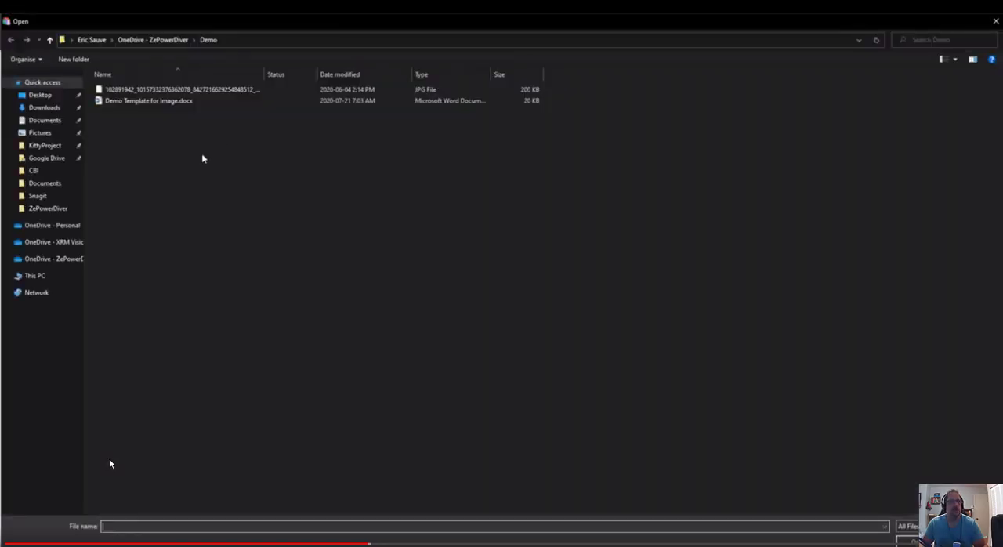
pyautogui.doubleClick(198, 90)
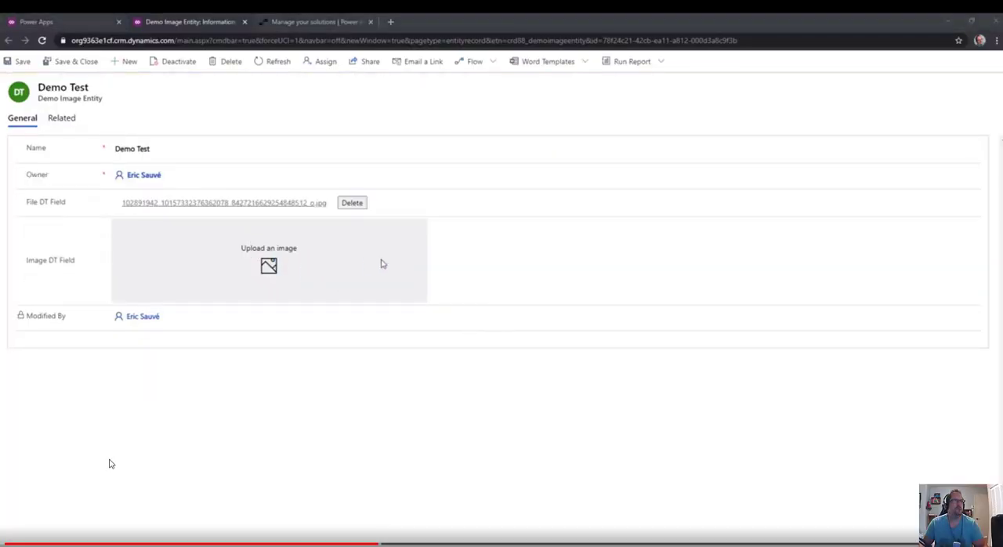
pyautogui.click(380, 263)
pyautogui.click(134, 114)
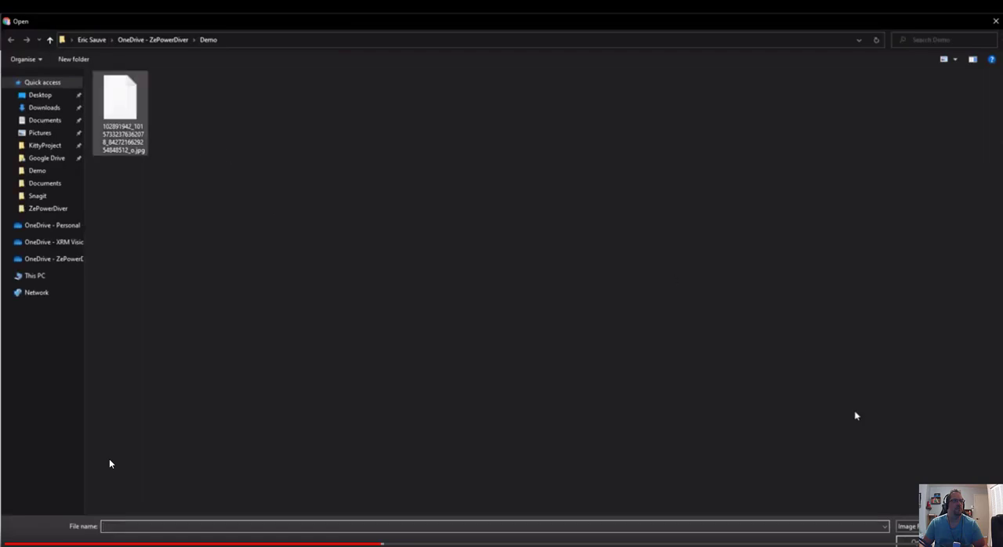
pyautogui.click(920, 541)
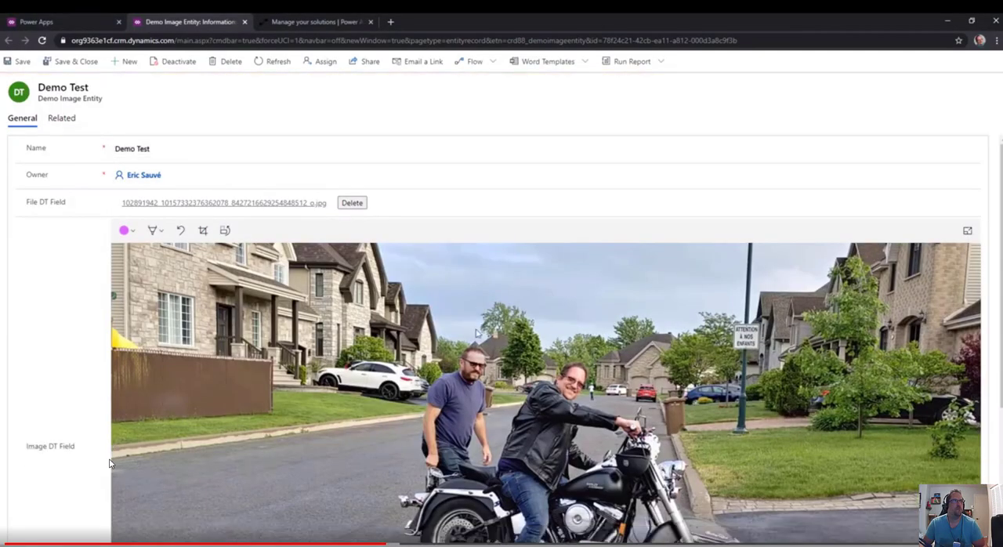
# Save and close the Demo Test record and refresh the entity's record list.
pyautogui.scroll(-3, 501, 337)
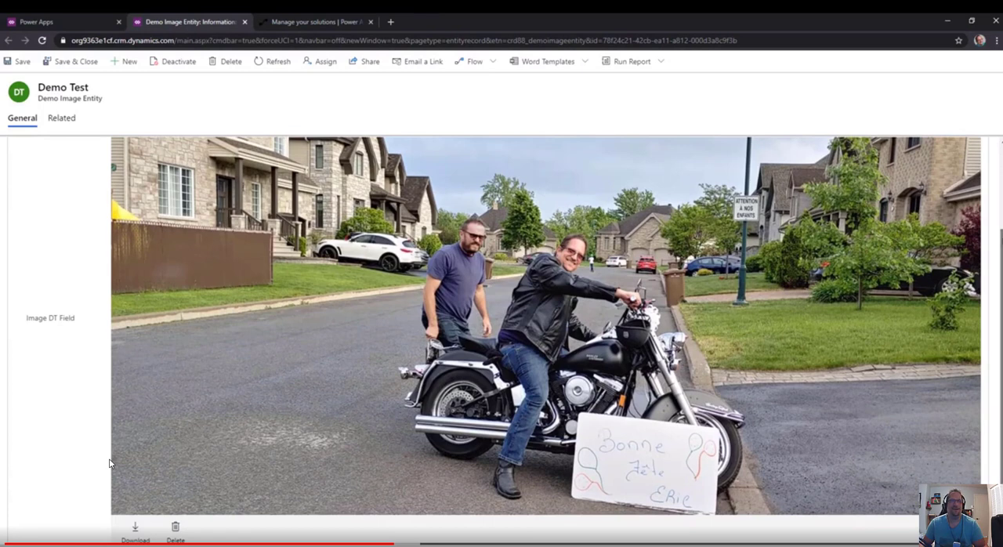
pyautogui.scroll(2, 109, 463)
pyautogui.click(15, 62)
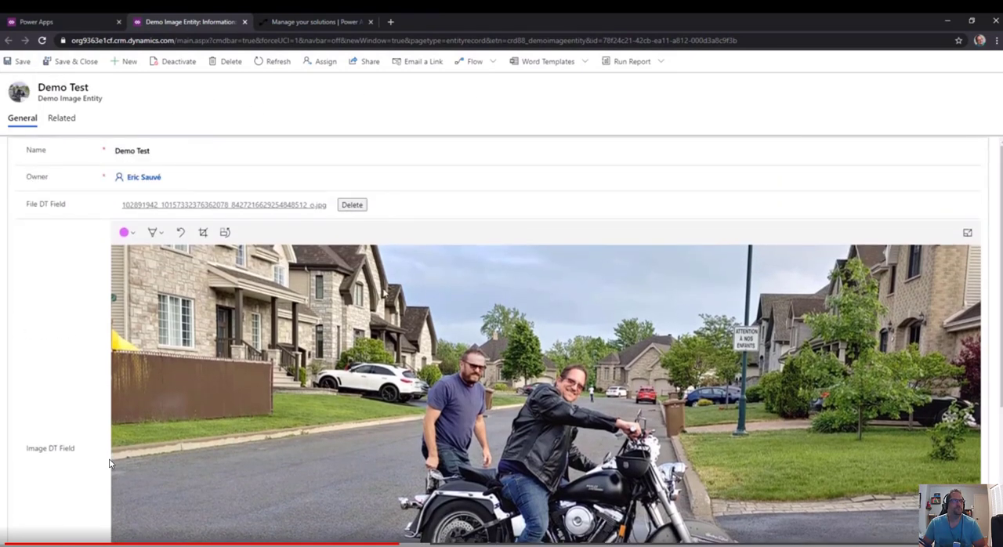
pyautogui.click(88, 64)
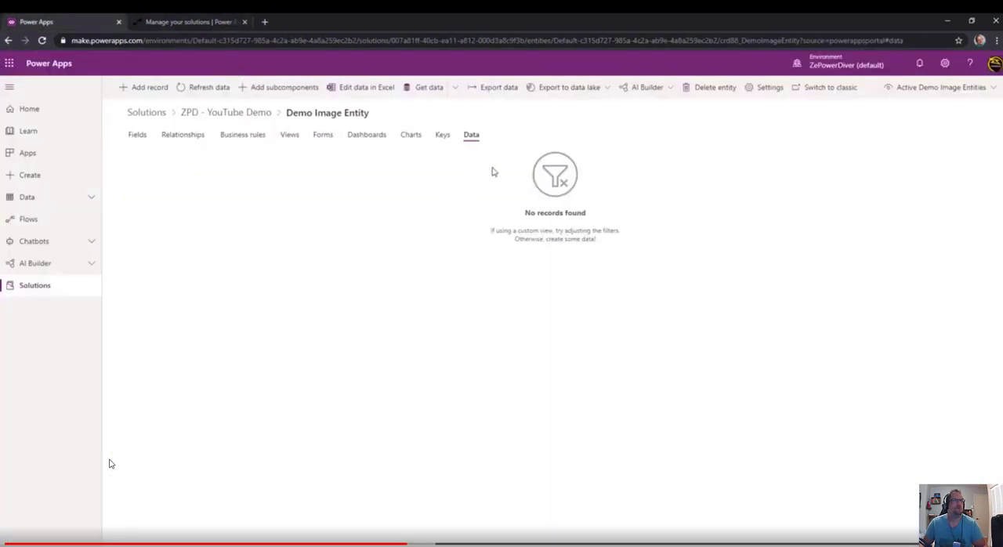
pyautogui.click(210, 87)
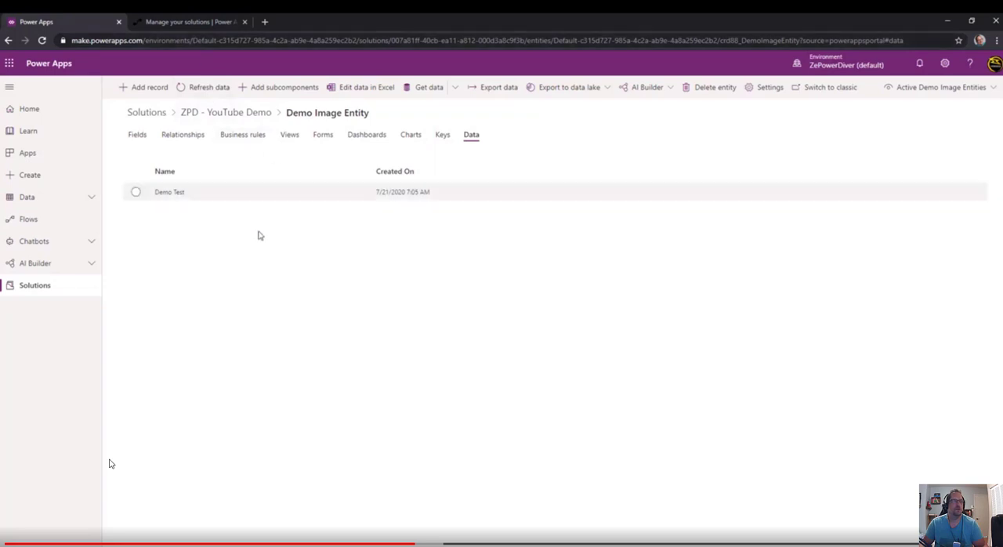
# Switch to Power Automate and start a new flow in the ZPD - YouTube Demo solution.
pyautogui.click(181, 21)
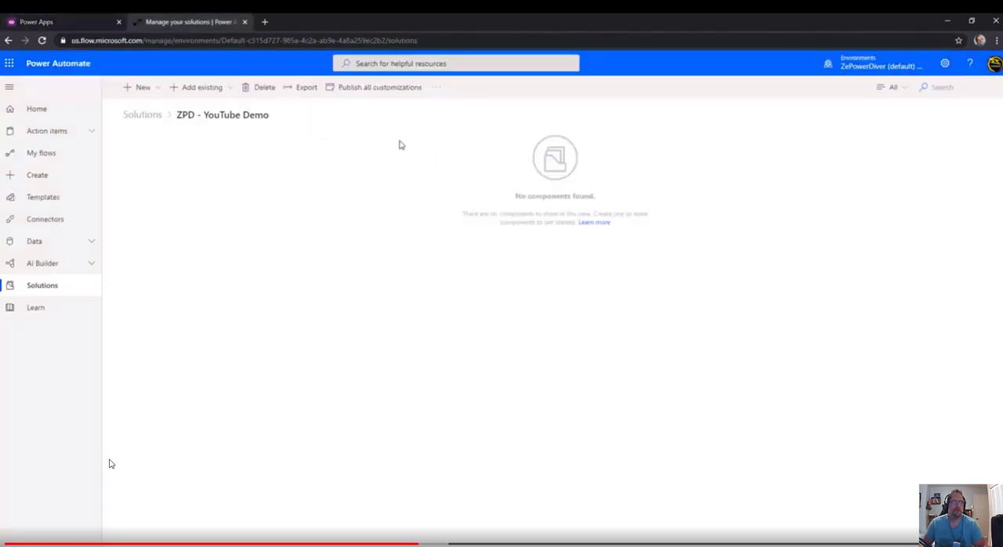
pyautogui.click(148, 91)
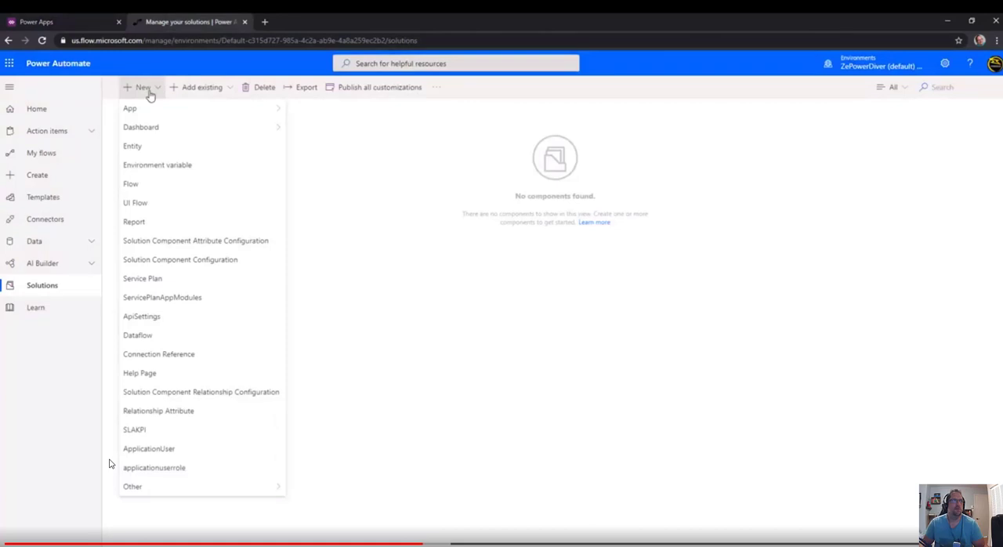
pyautogui.click(148, 183)
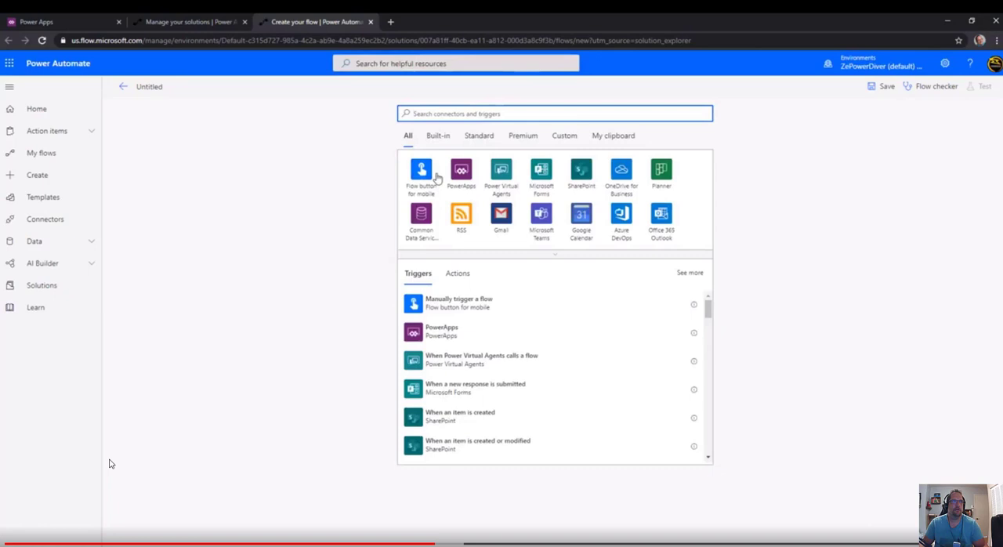
# Start the flow with a manual trigger and add the Common Data Service (current environment) List records action.
pyautogui.click(448, 303)
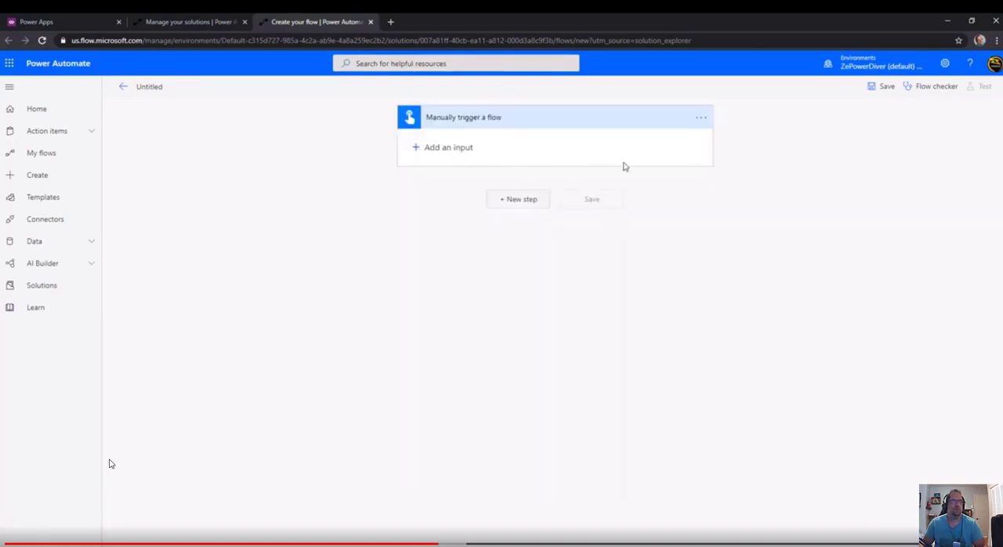
pyautogui.click(519, 201)
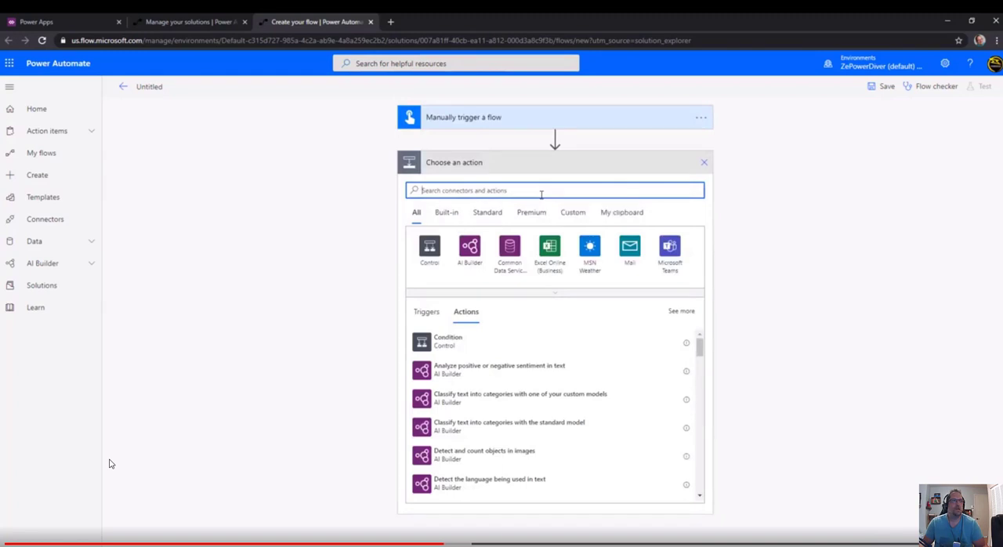
pyautogui.write('current')
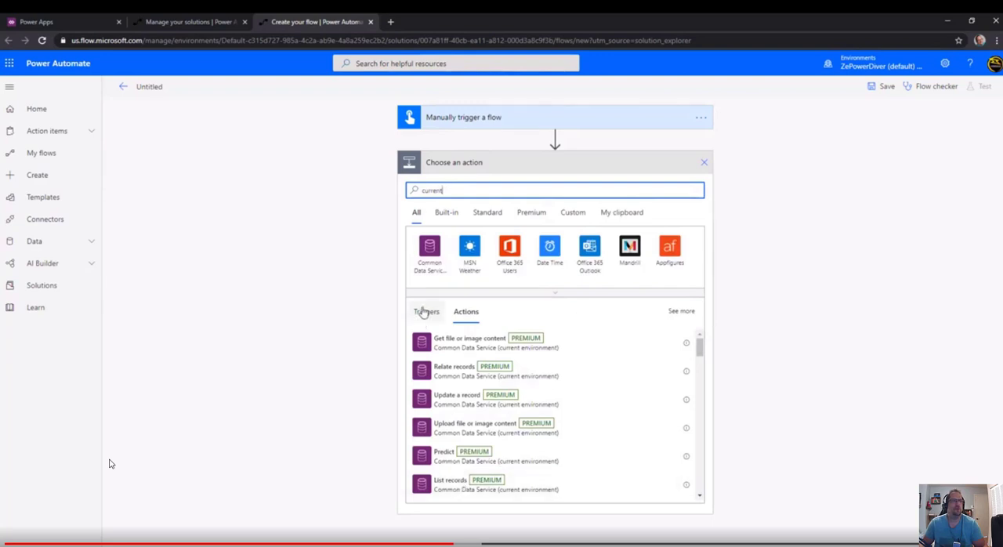
pyautogui.click(461, 486)
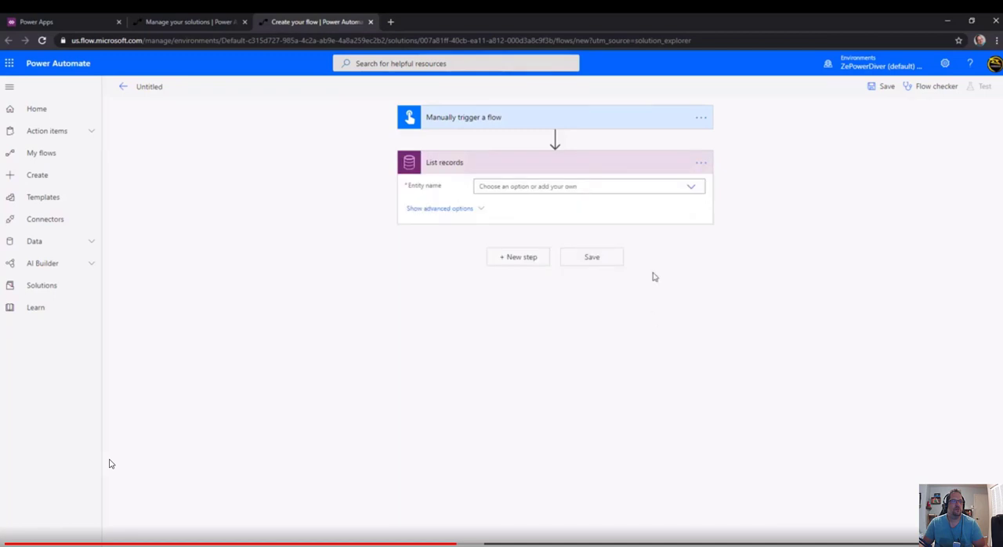
# Set the List records entity name to Demo Image Entities, checking the entity's name in Power Apps.
pyautogui.write('demo')
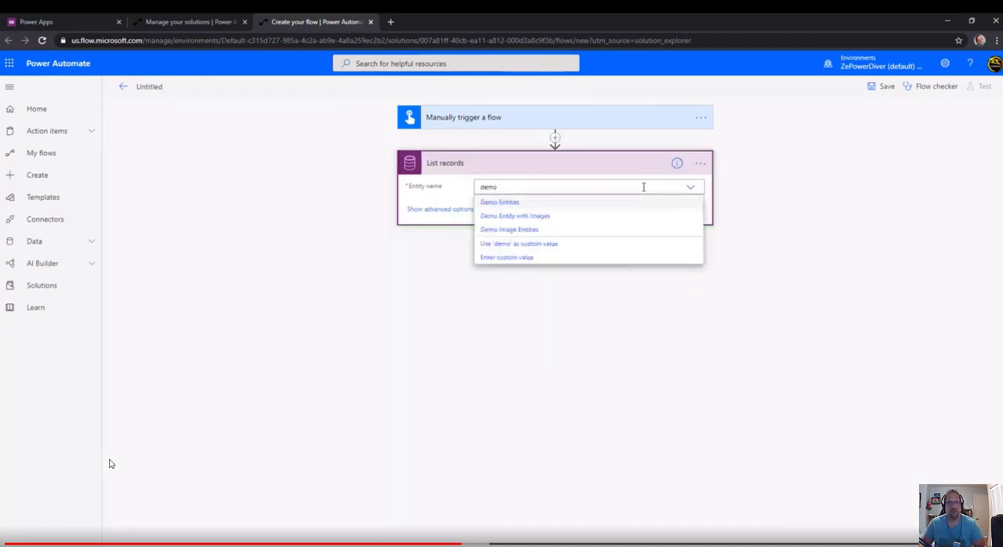
pyautogui.click(74, 22)
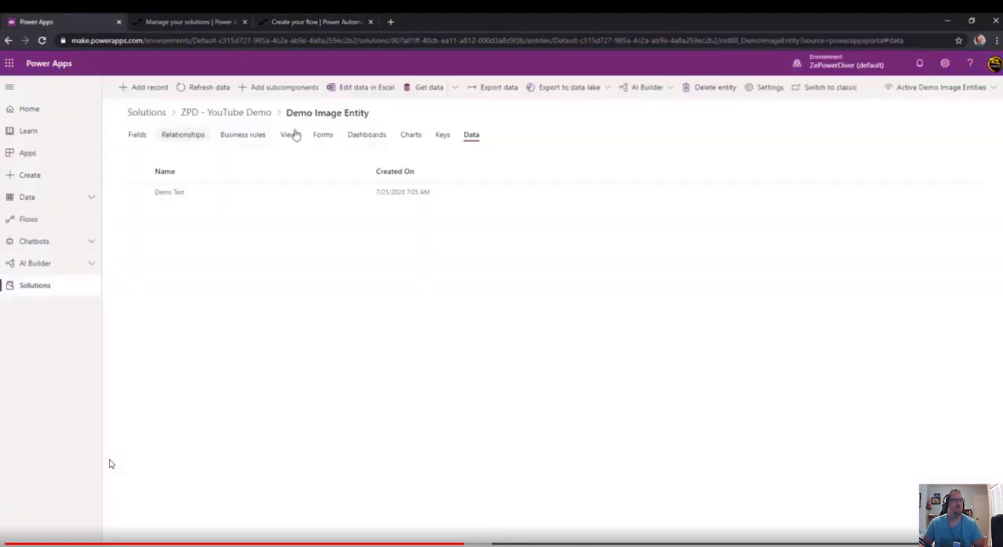
pyautogui.click(320, 25)
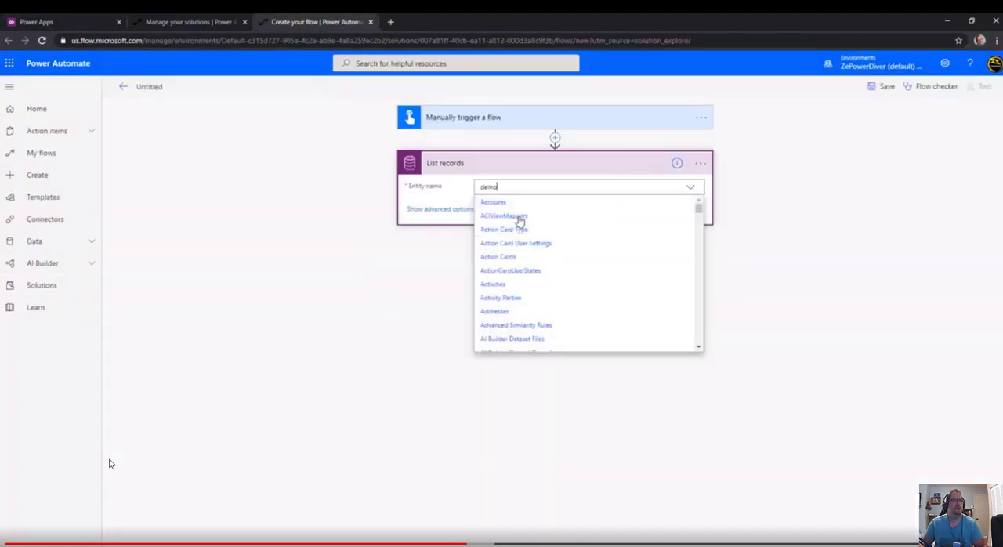
pyautogui.write('imag')
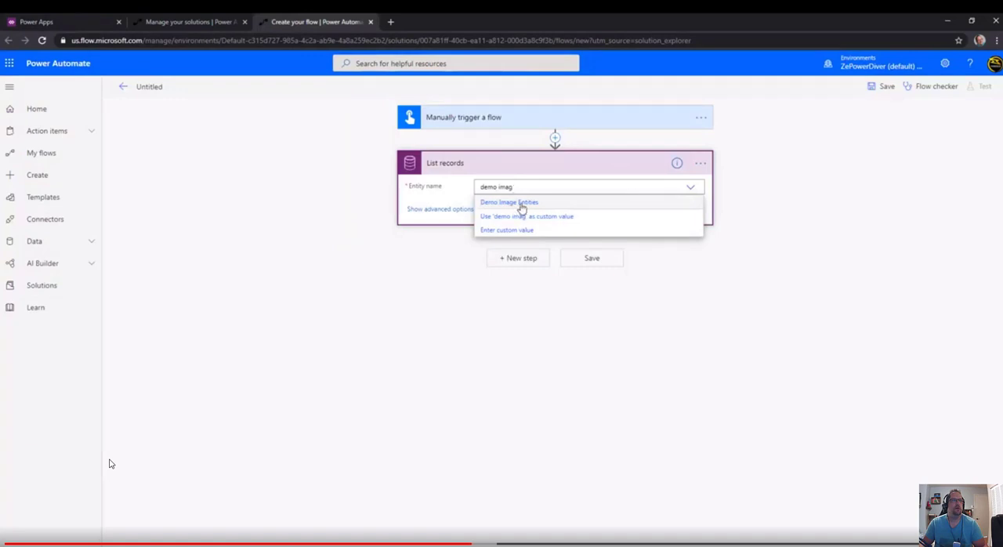
pyautogui.click(521, 204)
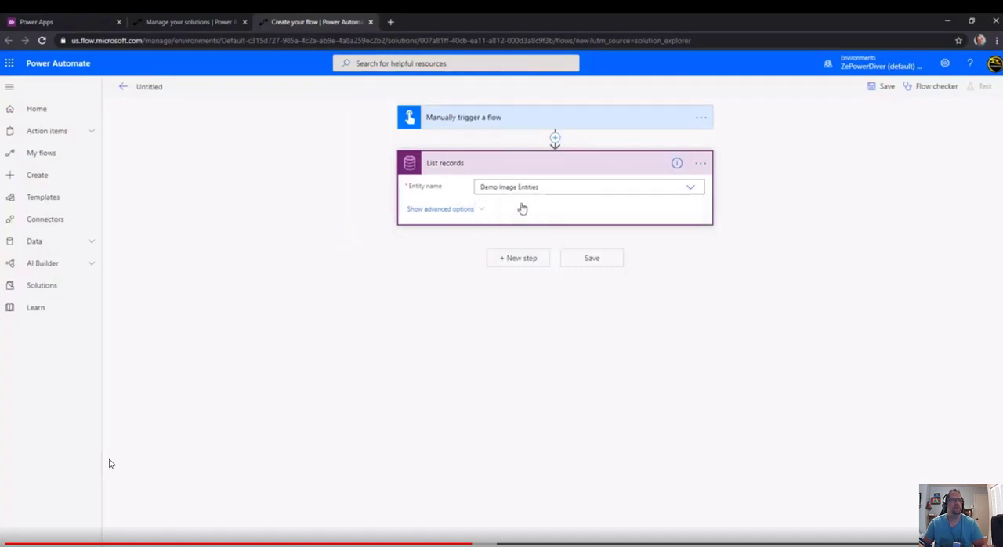
# Limit List records to a top count of 1 in its advanced options and collapse the action.
pyautogui.click(462, 213)
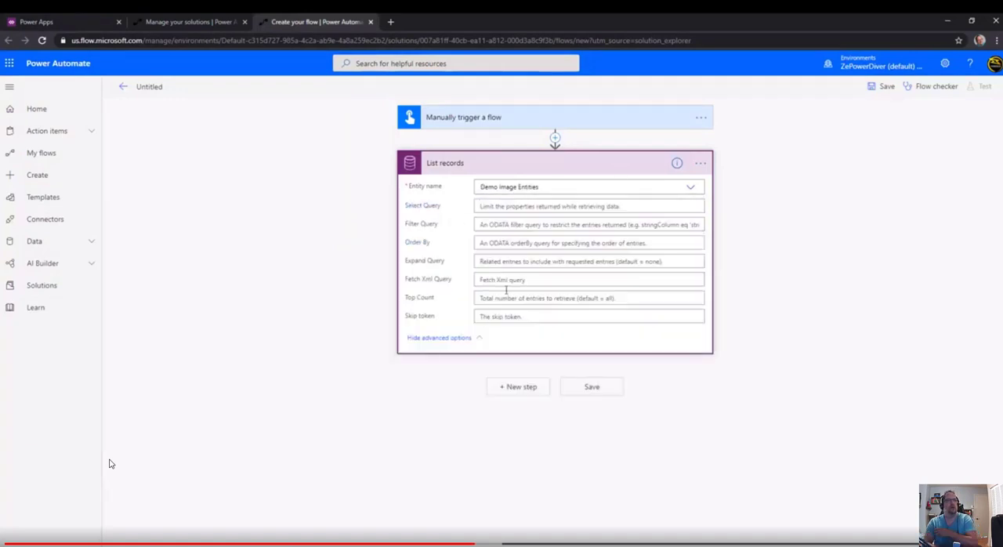
pyautogui.click(499, 300)
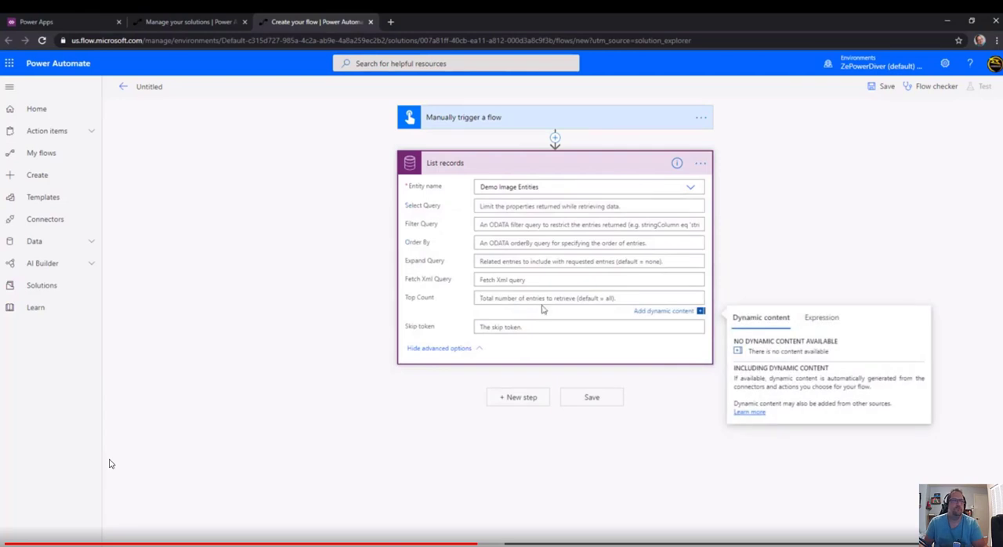
pyautogui.write('1')
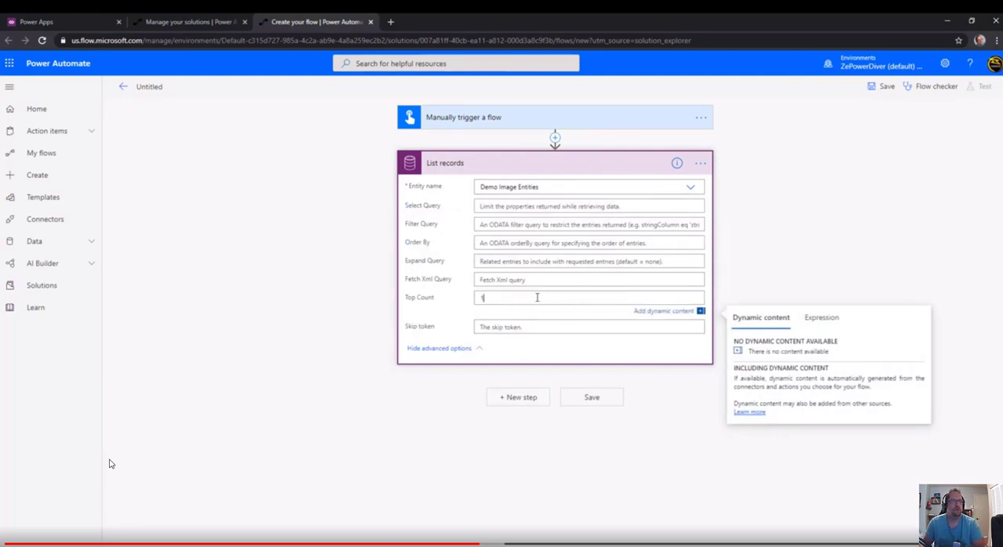
pyautogui.click(370, 391)
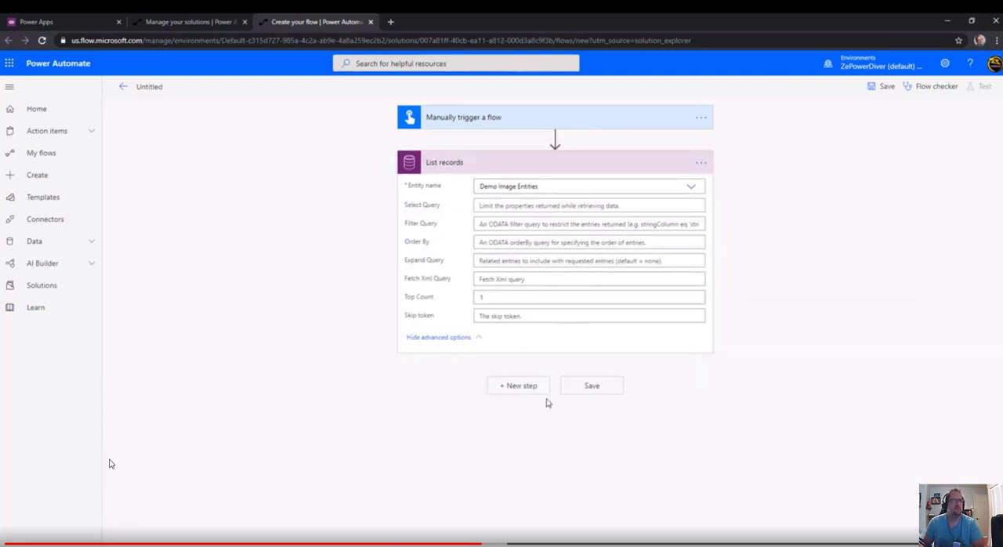
pyautogui.click(554, 171)
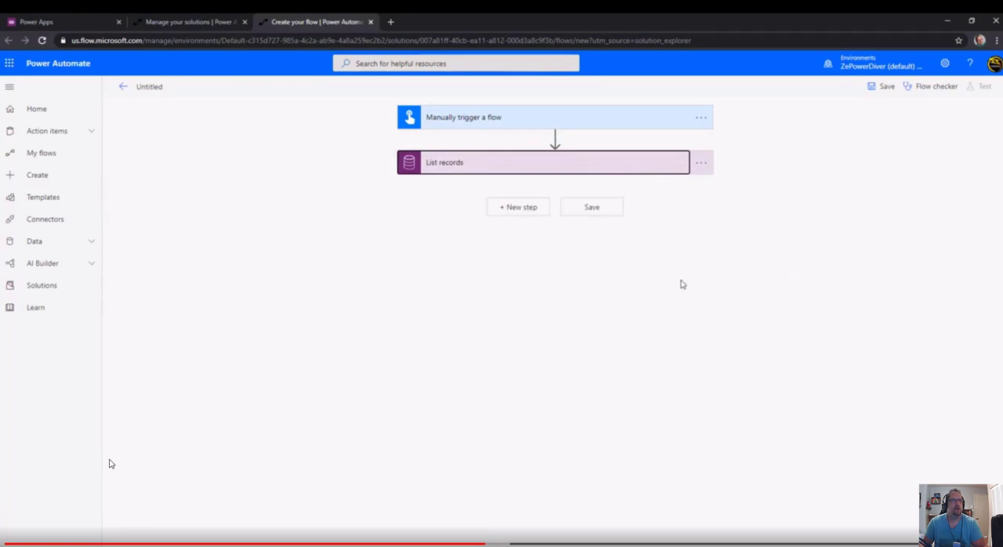
# Add an Apply to each loop after List records that runs over the value output of List records.
pyautogui.click(520, 209)
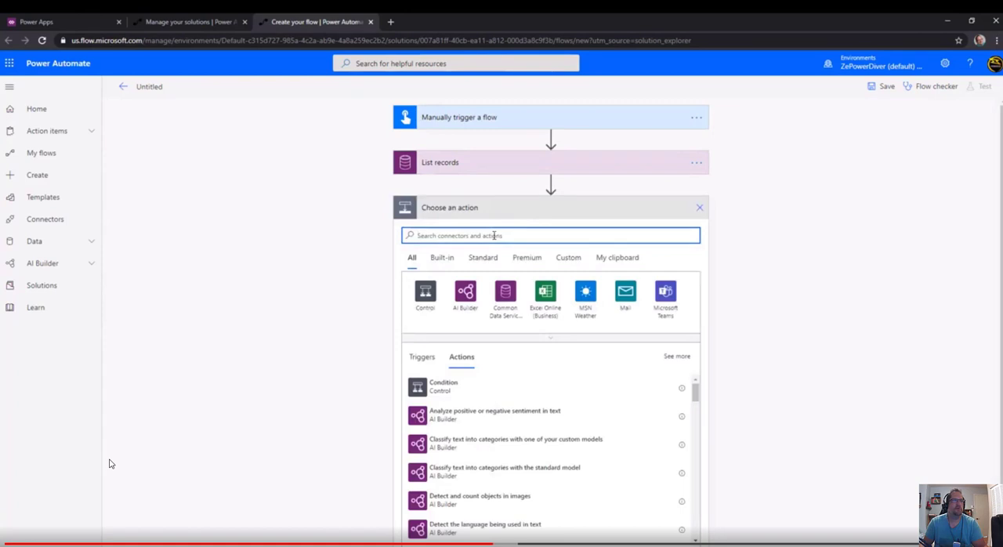
pyautogui.write('eac')
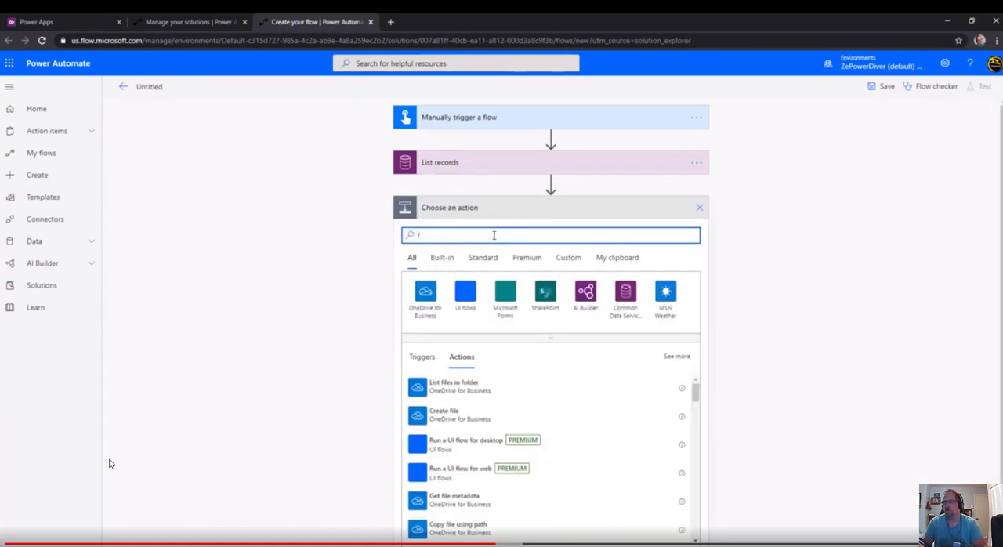
pyautogui.write('h')
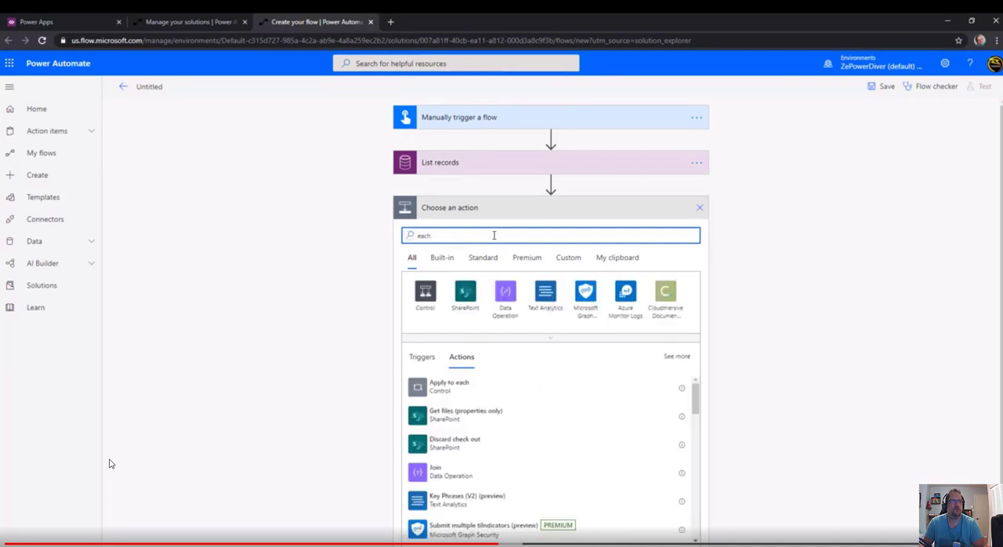
pyautogui.click(520, 389)
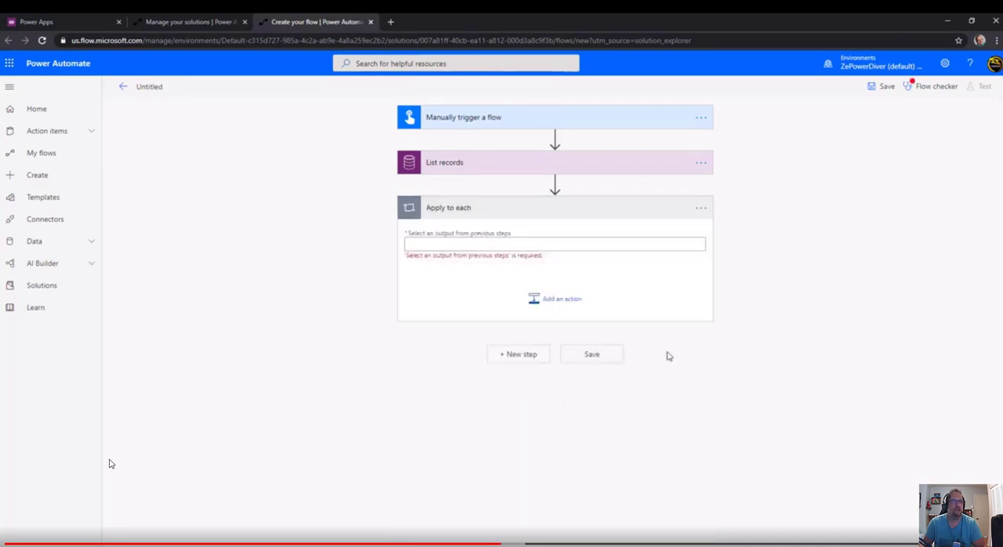
pyautogui.click(558, 246)
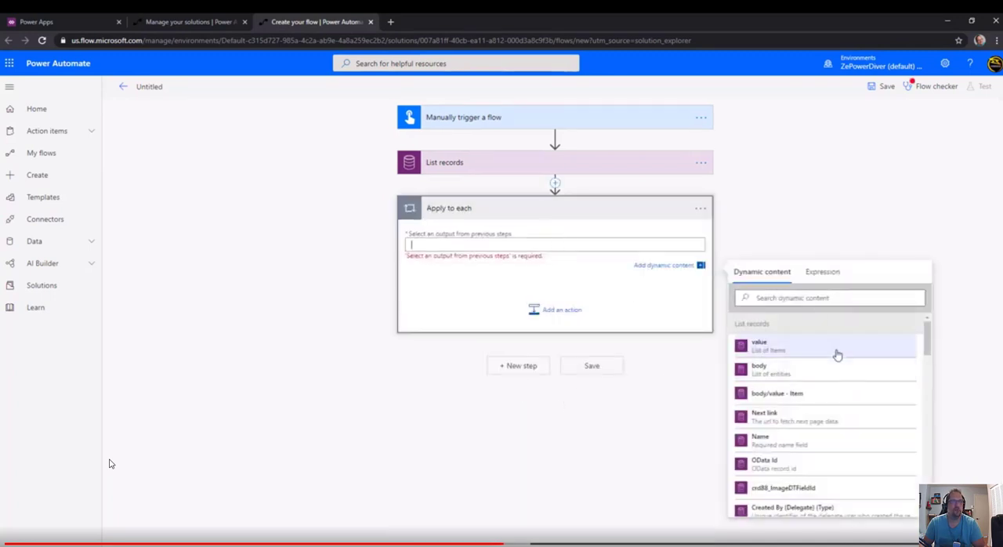
pyautogui.click(837, 355)
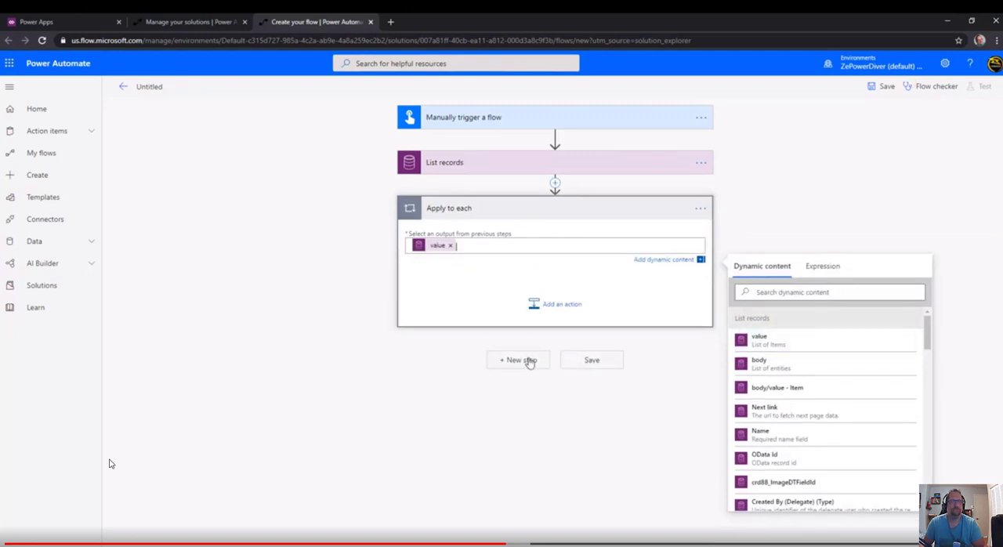
pyautogui.click(550, 282)
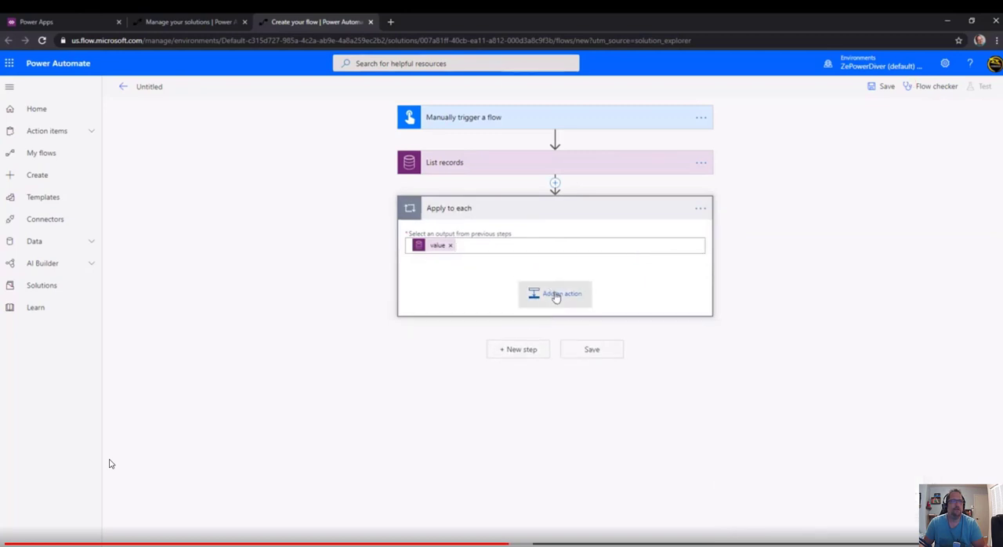
# Add the Common Data Service (current environment) Get file or image content action inside the Apply to each loop.
pyautogui.click(556, 295)
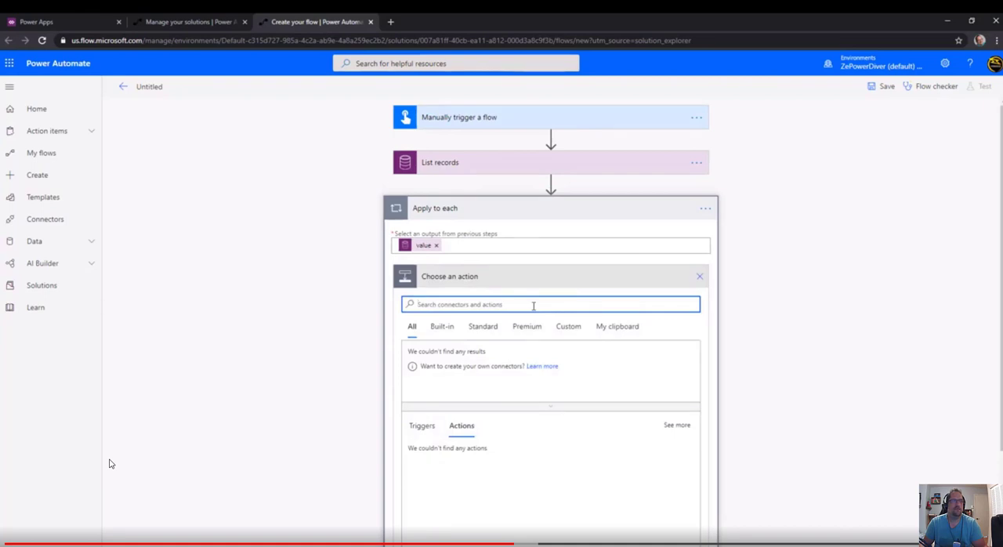
pyautogui.write('curren')
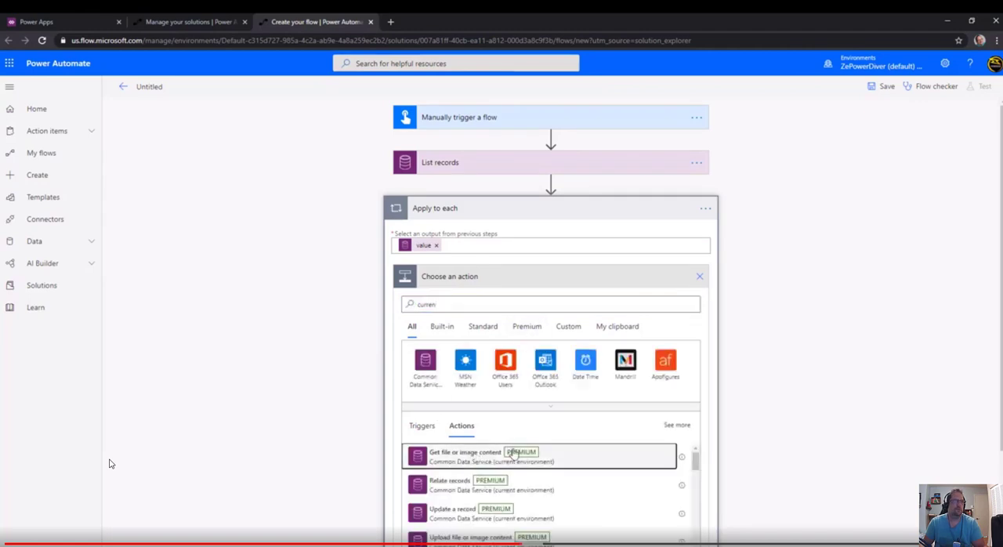
pyautogui.click(511, 458)
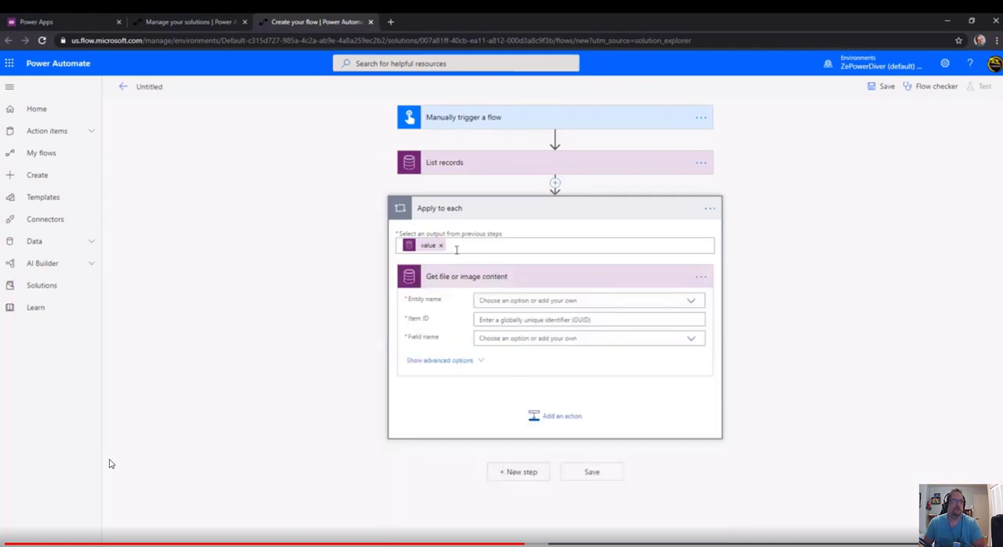
pyautogui.click(700, 279)
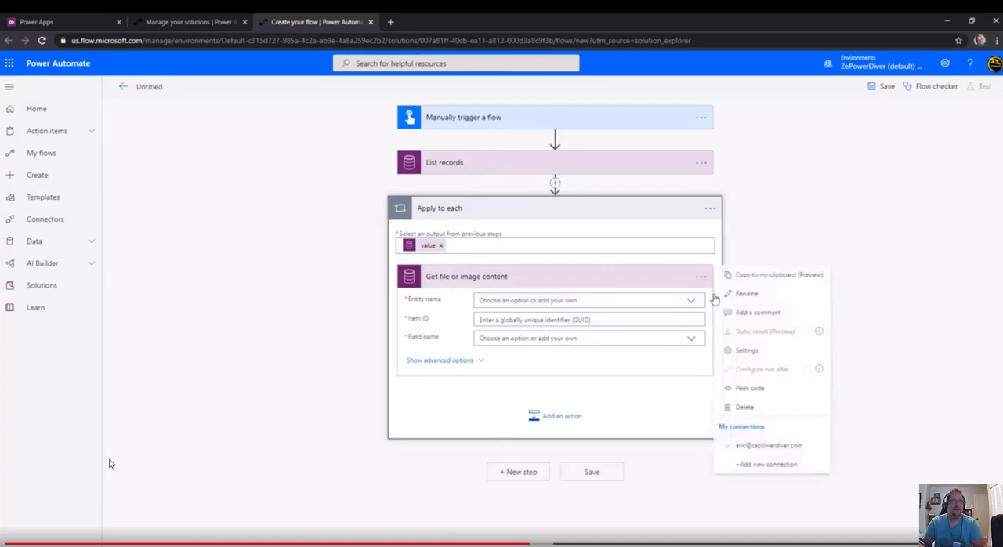
pyautogui.click(517, 278)
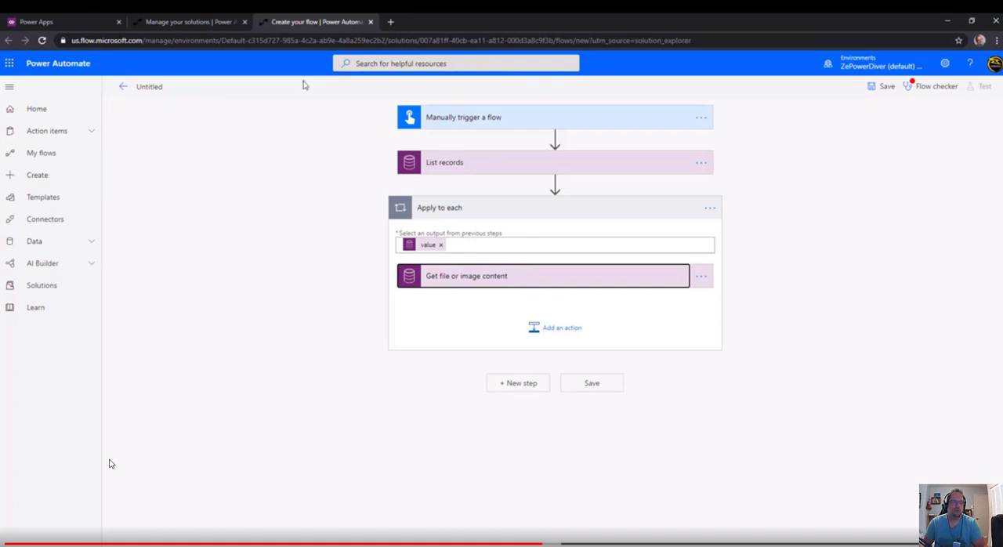
# Set the entity name of the Get file or image content action to Demo Image Entities.
pyautogui.click(541, 279)
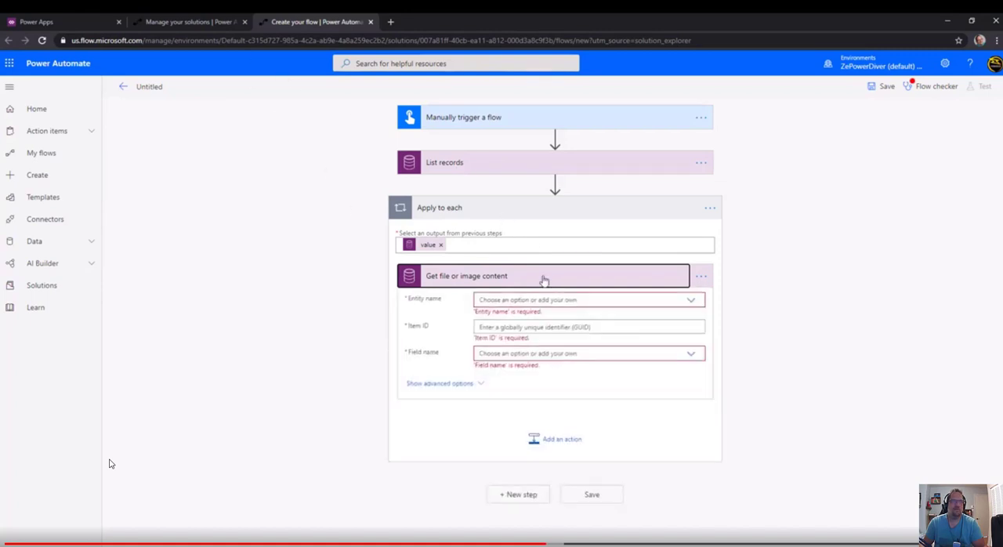
pyautogui.click(690, 303)
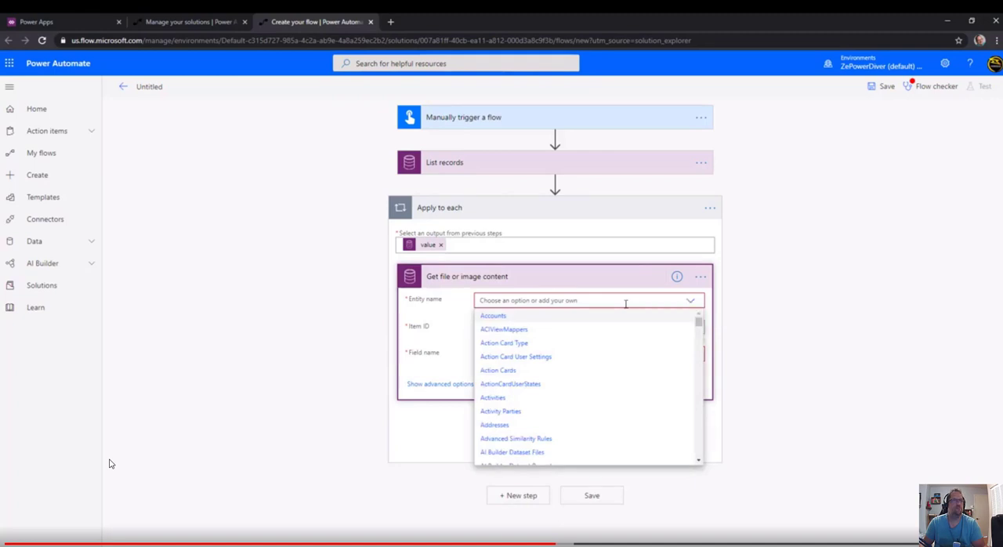
pyautogui.write('demo')
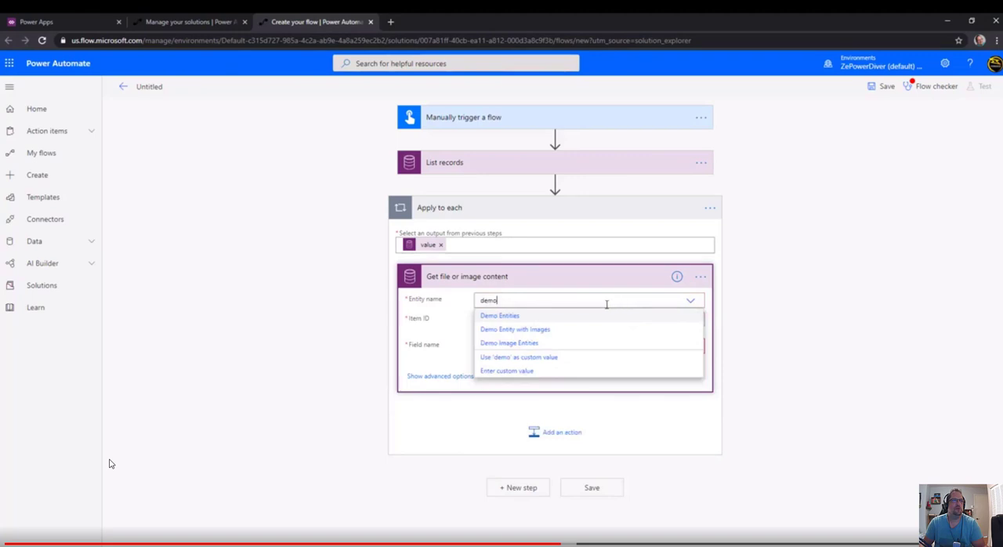
pyautogui.click(533, 342)
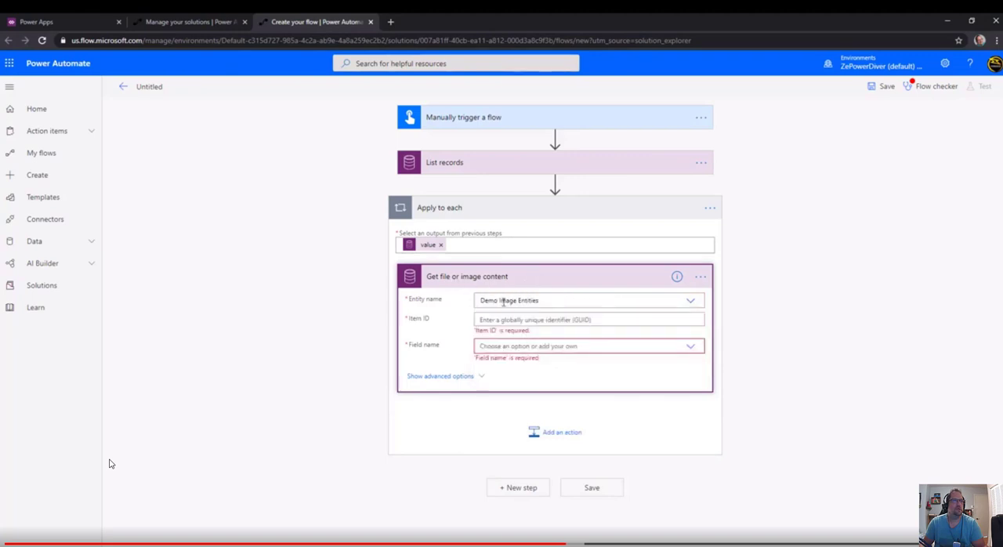
# Set the Item ID of Get file or image content to the Demo Image Entity unique identifier from List records.
pyautogui.click(522, 320)
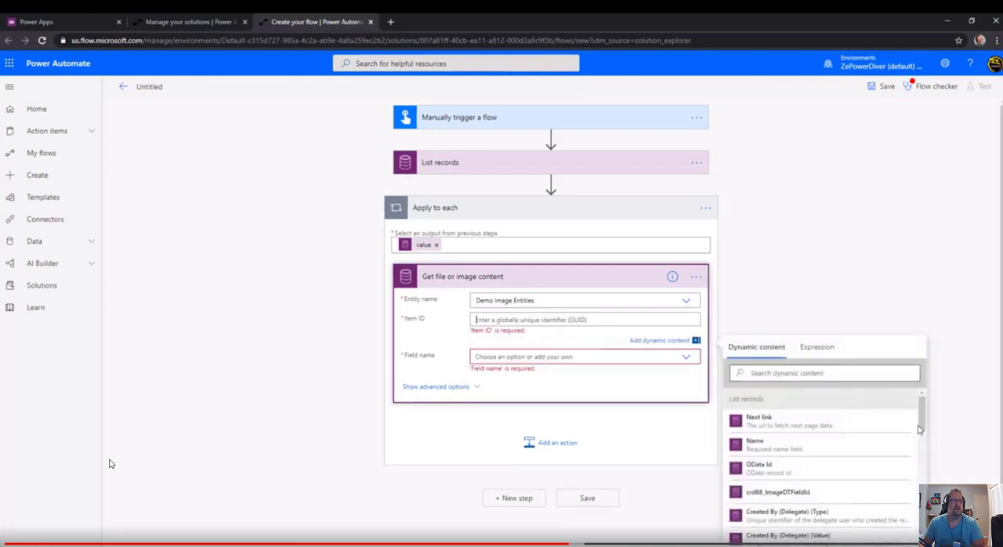
pyautogui.click(816, 374)
pyautogui.write('den')
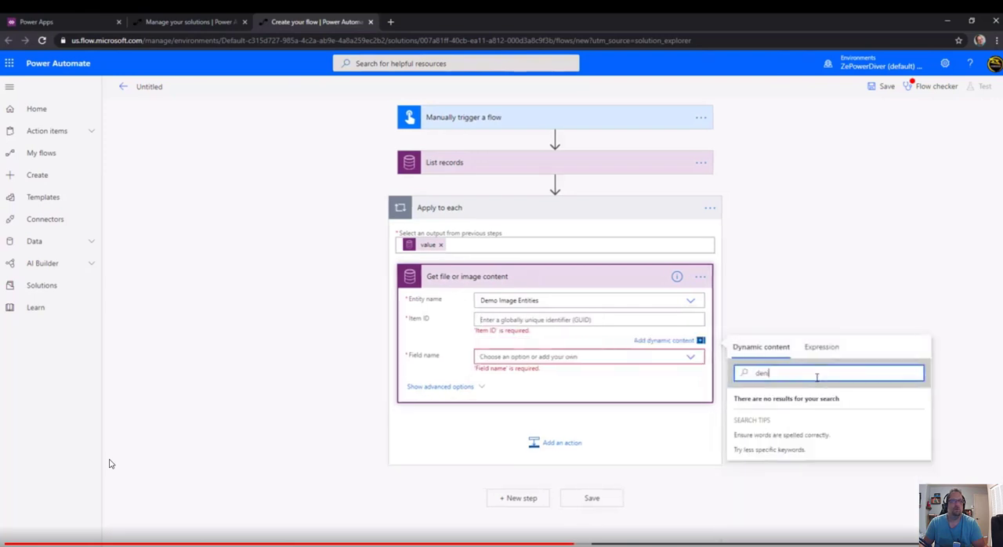
pyautogui.write('i')
pyautogui.press('BackSpace')
pyautogui.press('BackSpace')
pyautogui.write('mo')
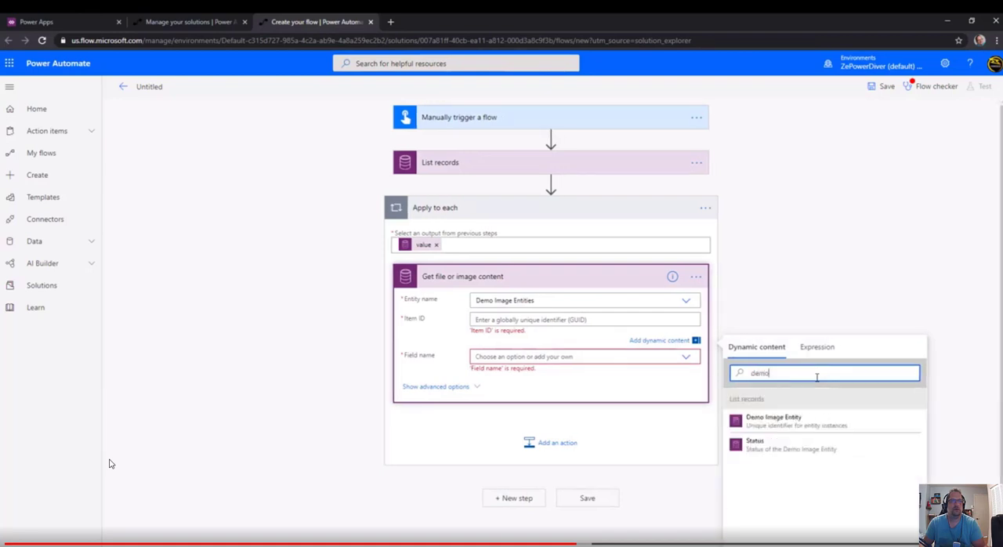
pyautogui.click(774, 419)
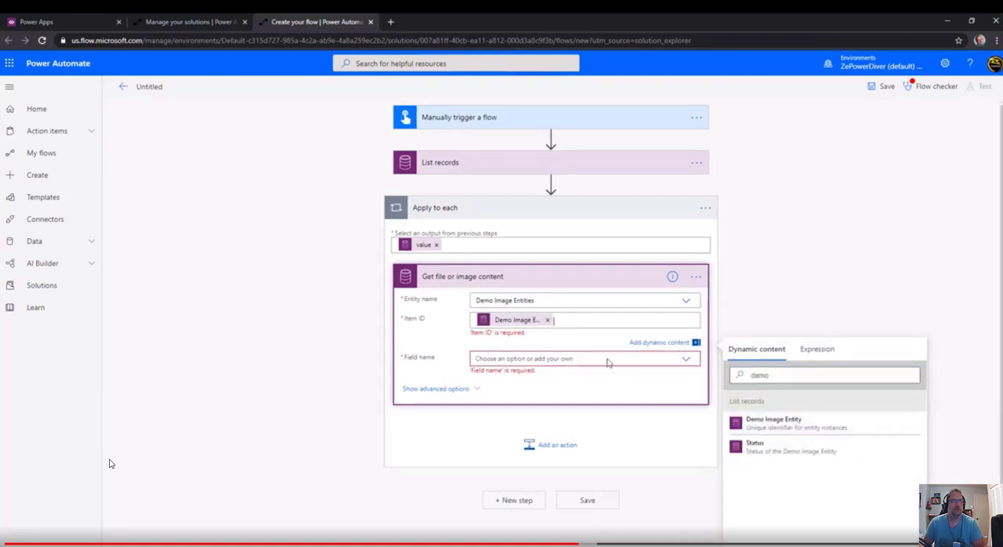
# Set the field name of the Get file or image content action to Image DT Field.
pyautogui.click(569, 350)
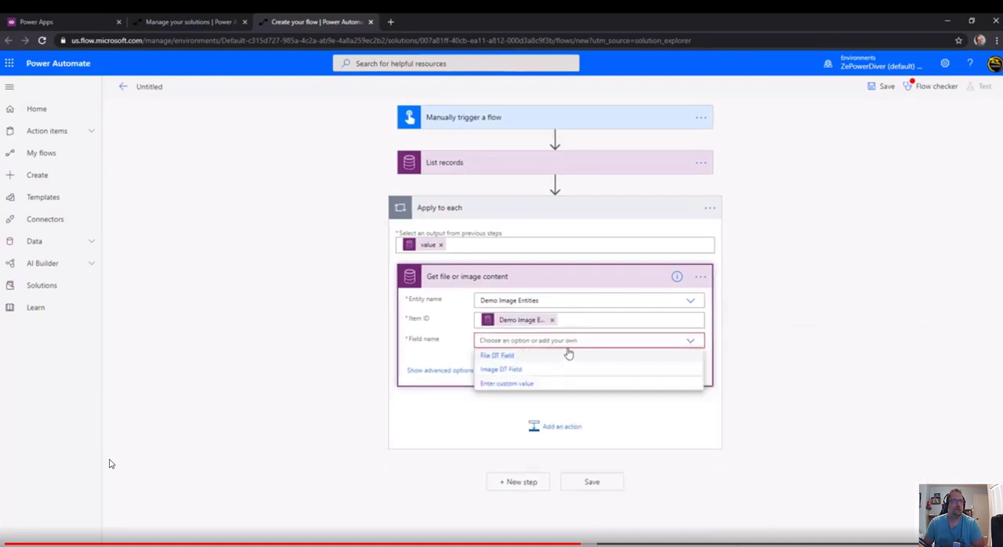
pyautogui.click(506, 356)
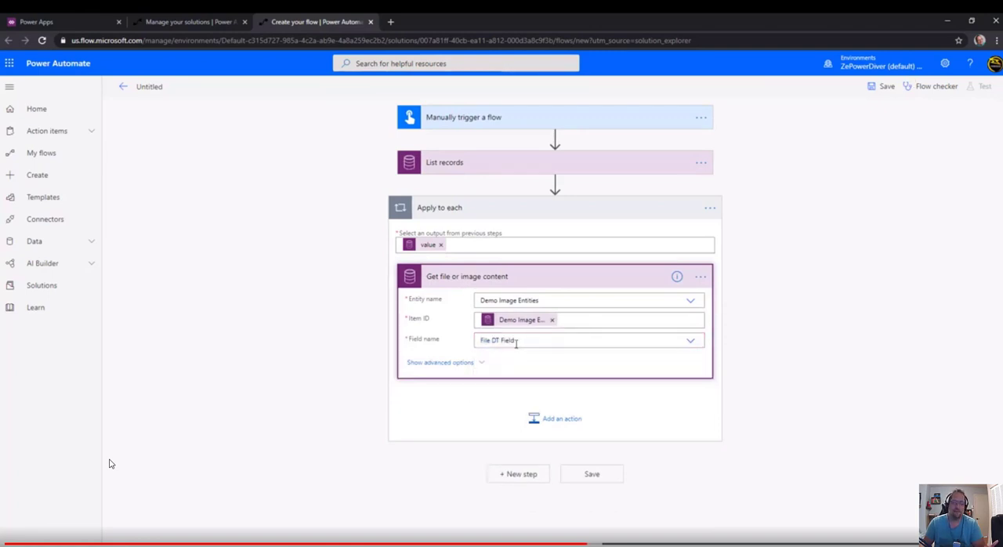
pyautogui.click(691, 344)
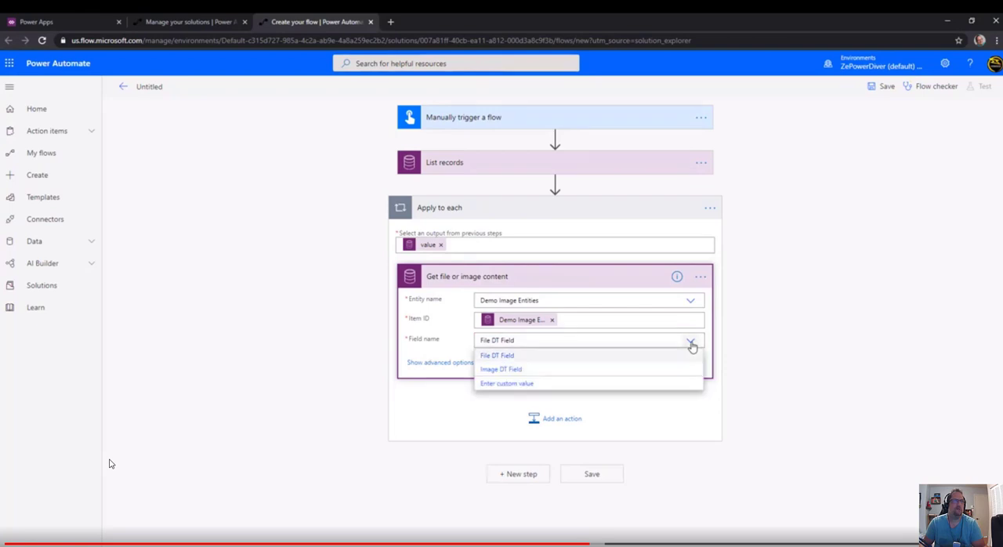
pyautogui.click(501, 369)
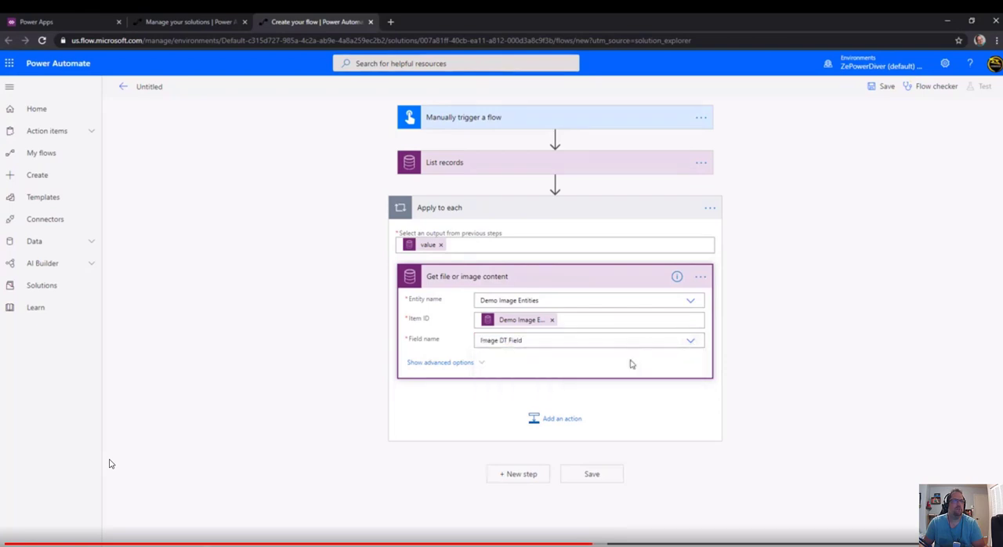
# Set the image size in the advanced options of Get file or image content to full.
pyautogui.click(467, 365)
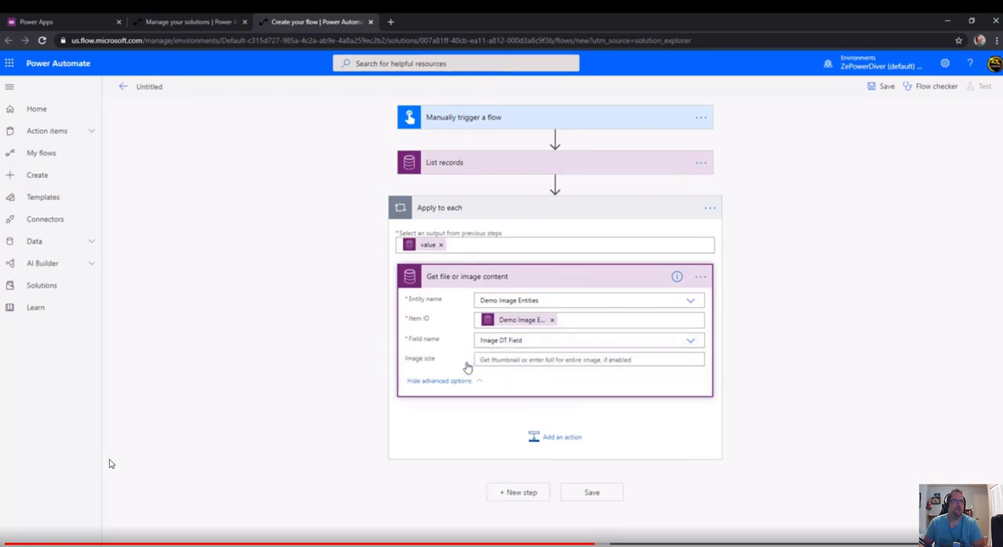
pyautogui.click(547, 359)
pyautogui.write('full')
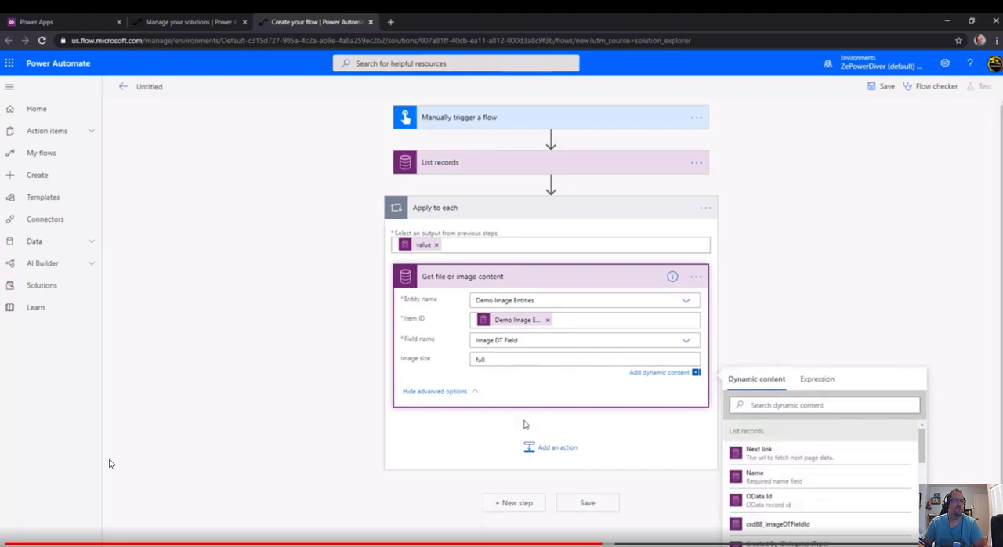
pyautogui.click(525, 424)
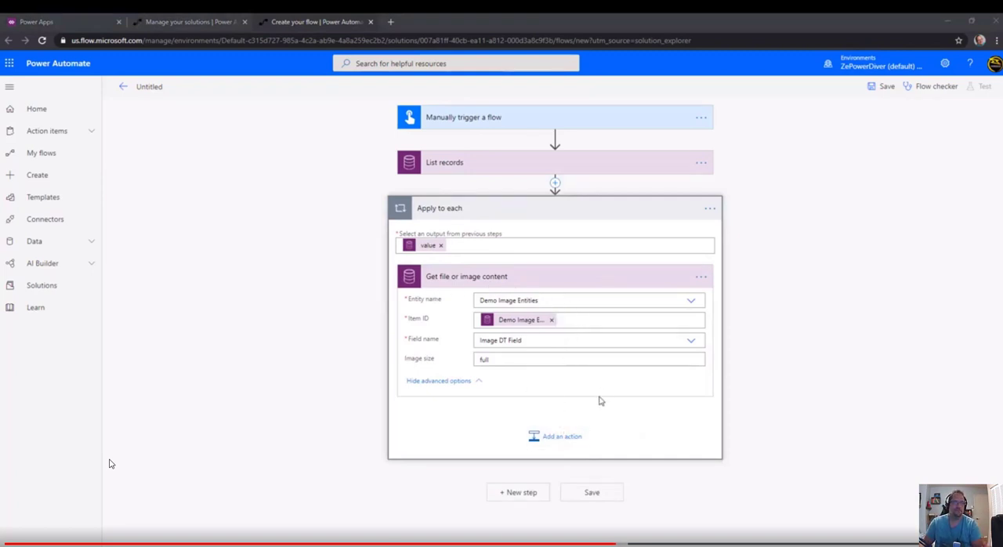
# Add a Data Operation Compose action after Get file or image content inside the Apply to each loop.
pyautogui.click(571, 441)
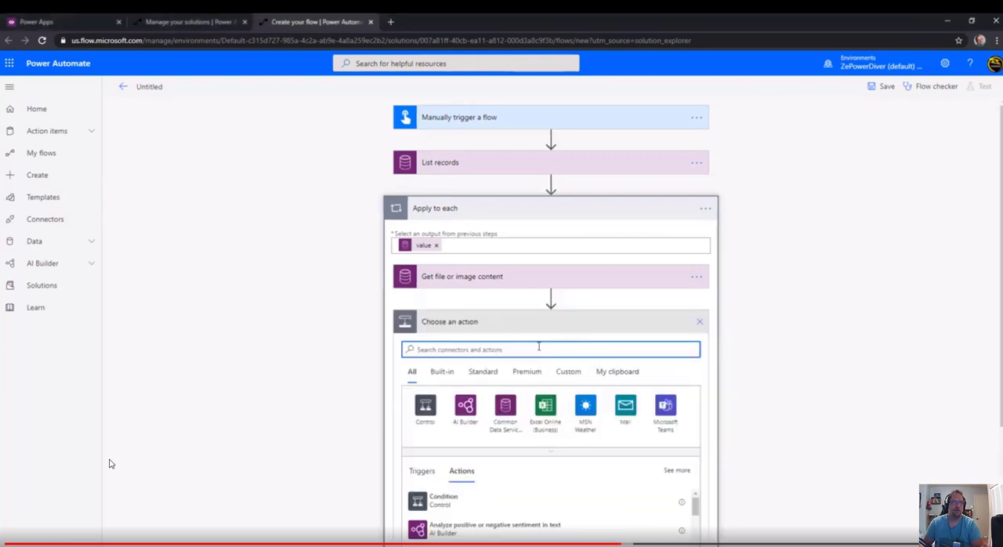
pyautogui.write('compos')
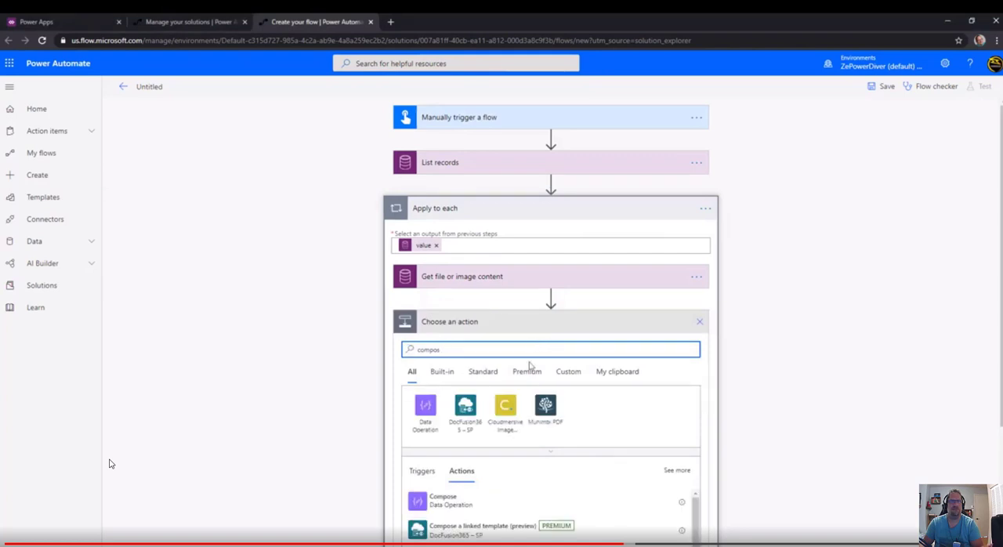
pyautogui.click(441, 501)
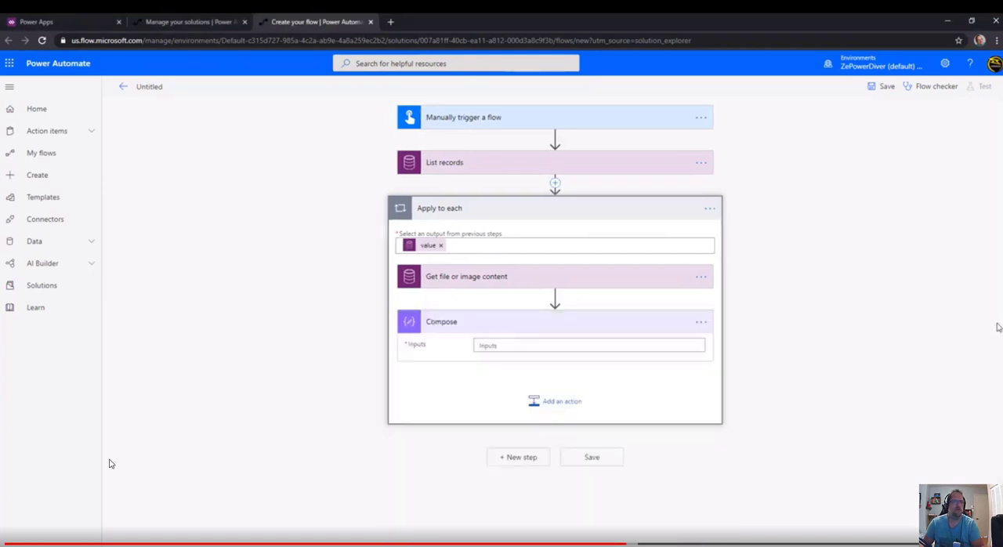
# Fill the Compose inputs with a JSON object whose "$content-type" is "image/jpeg" and whose "$content" is the File or image content output.
pyautogui.click(523, 348)
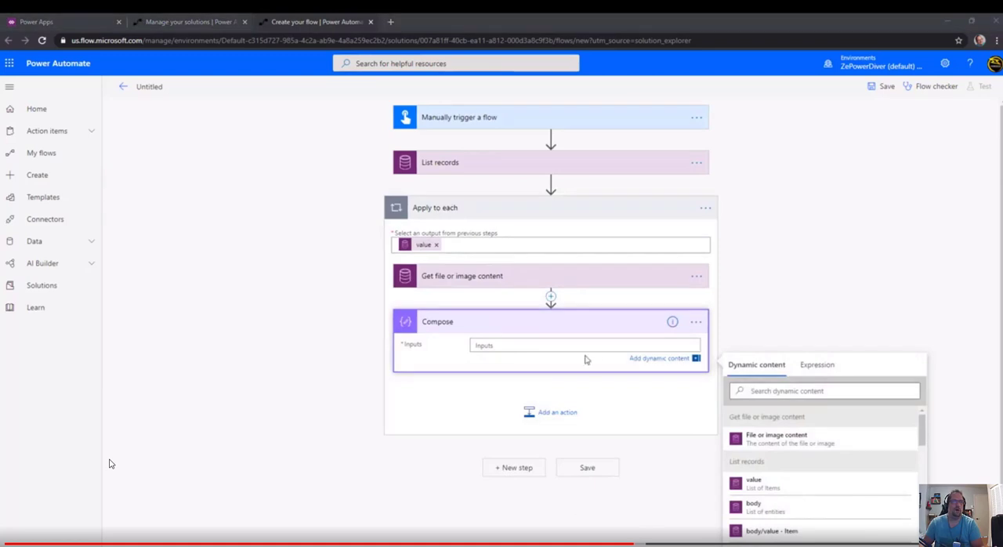
pyautogui.write('{   "$content-type": "image/jpeg",   "$content": "" }')
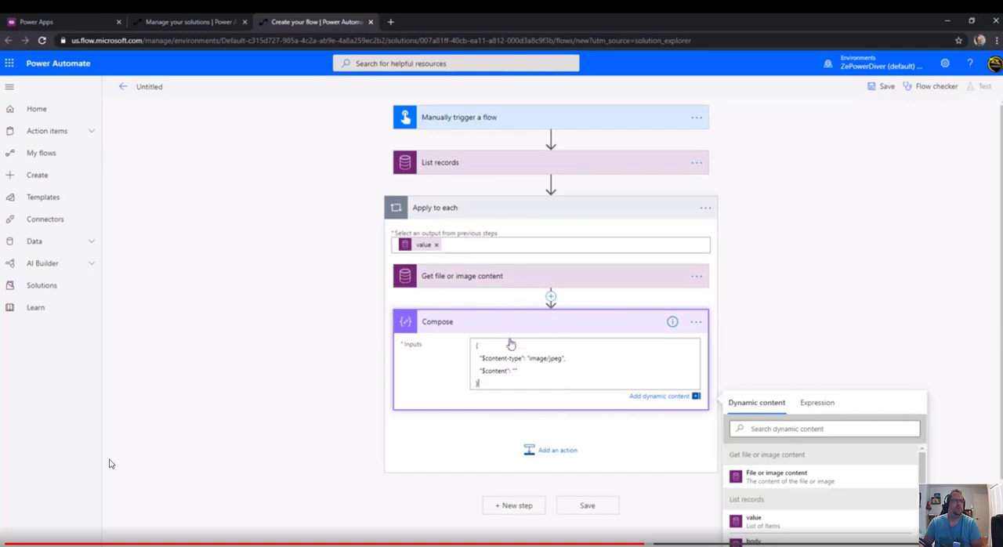
pyautogui.click(515, 371)
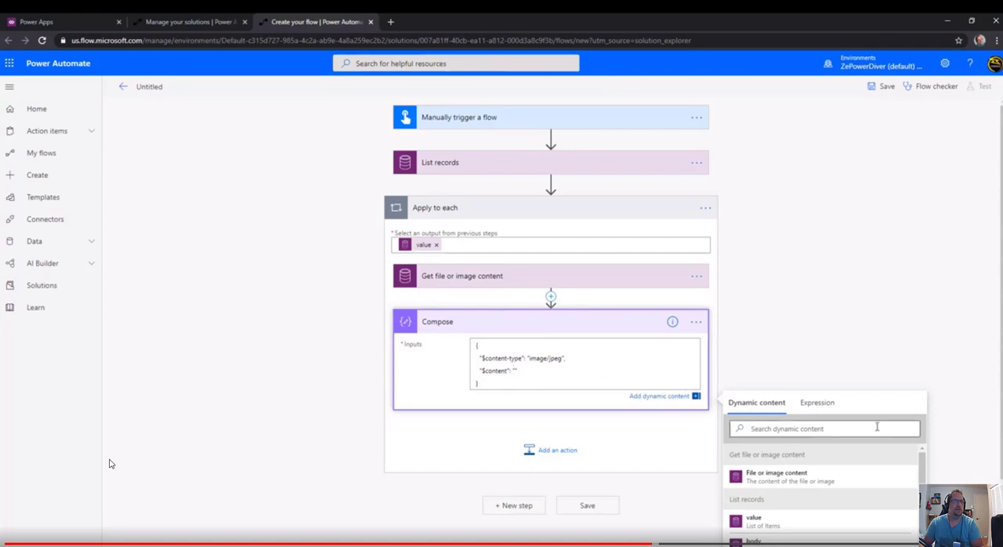
pyautogui.click(838, 479)
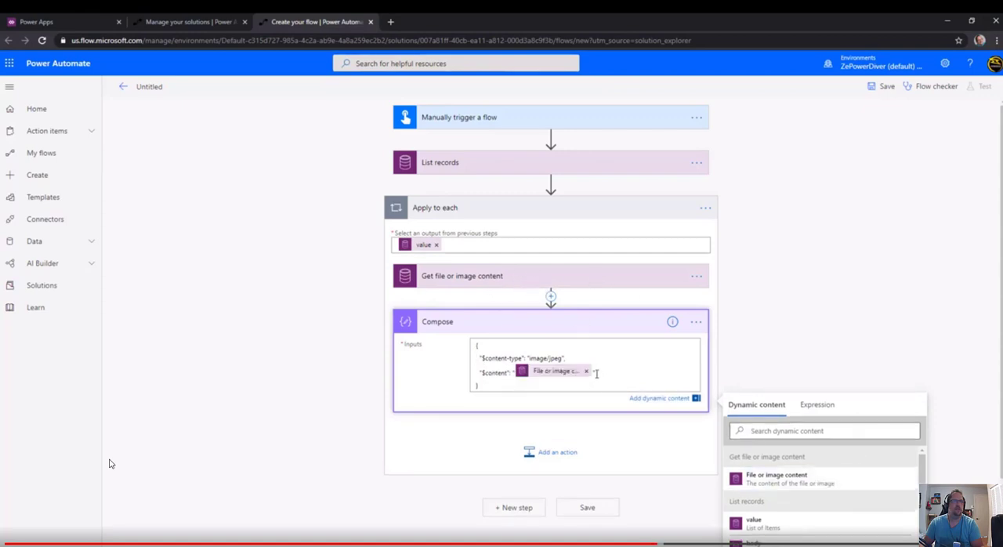
pyautogui.click(584, 327)
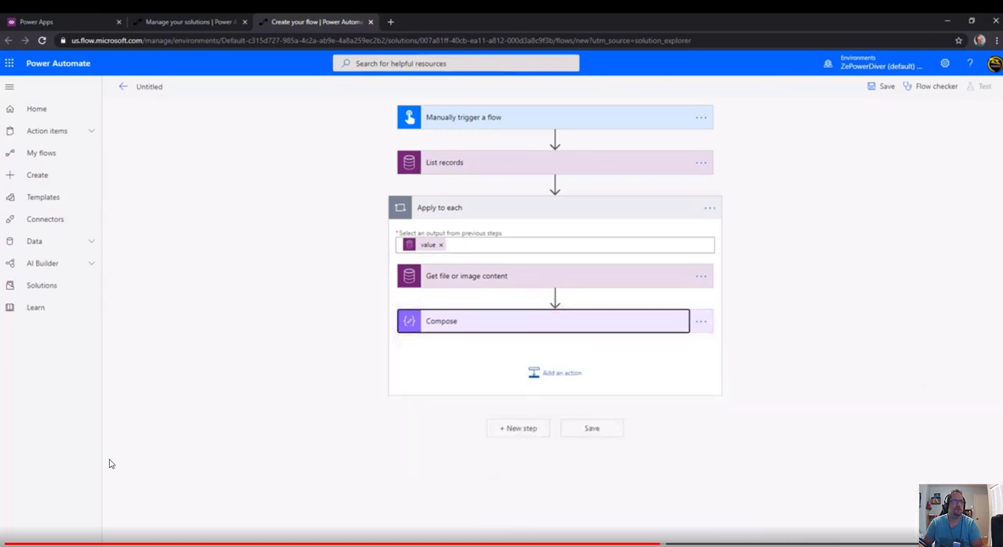
# Add the Word Online (Business) action Populate a Microsoft Word template after Compose.
pyautogui.click(558, 375)
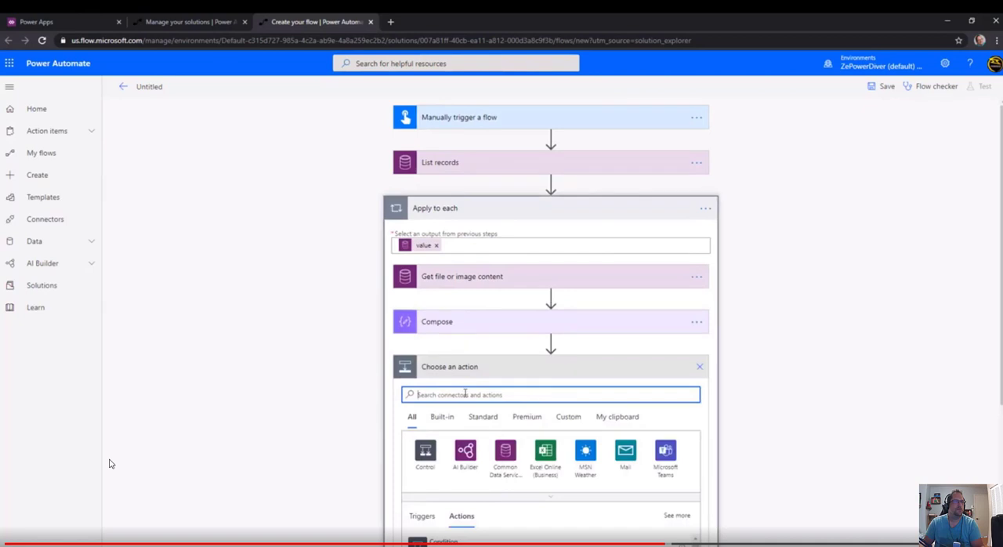
pyautogui.write('word')
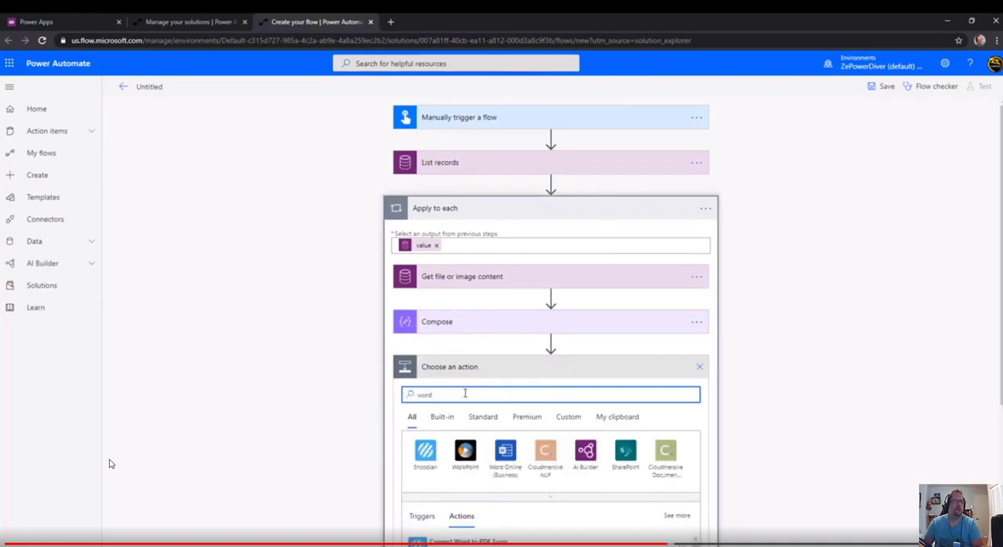
pyautogui.click(517, 447)
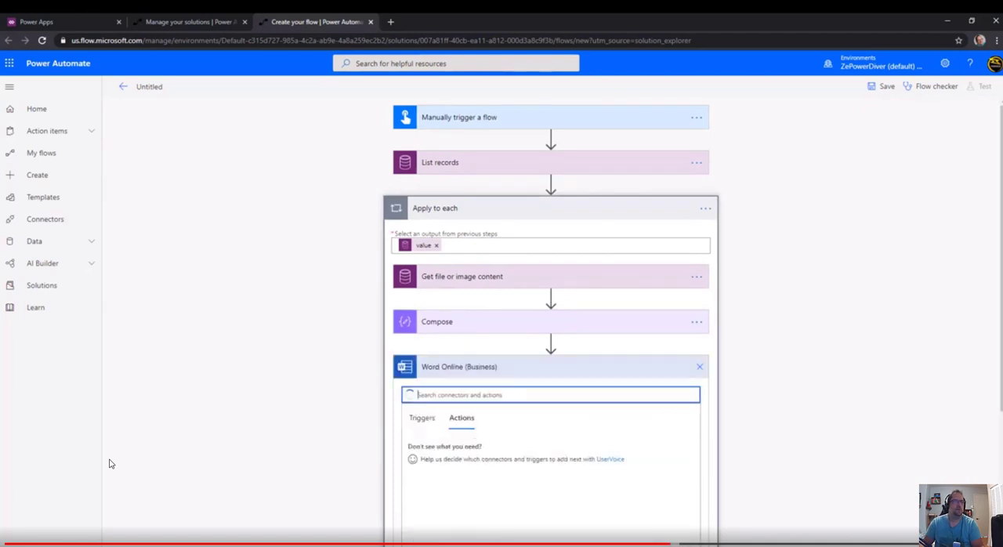
pyautogui.scroll(-2, 470, 352)
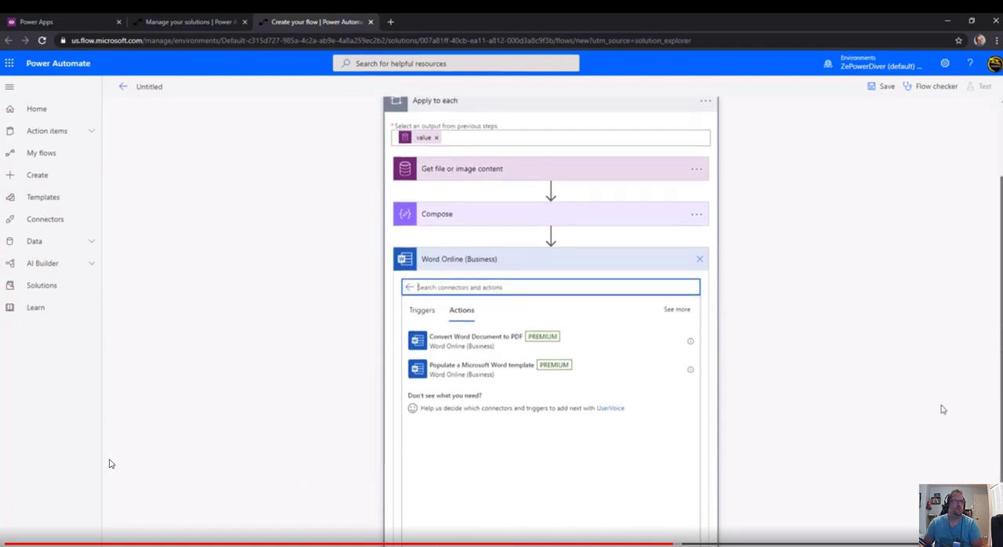
pyautogui.click(509, 376)
# Point the Word template action to Demo Template for Image.docx in the Demo folder of the OneDrive library on OneDrive for Business.
pyautogui.click(519, 390)
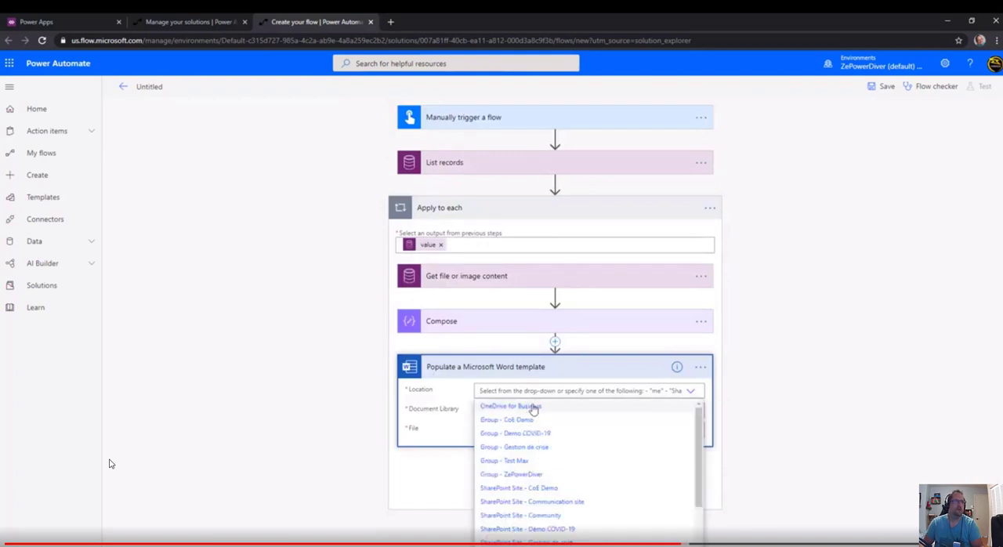
pyautogui.click(533, 407)
pyautogui.click(688, 409)
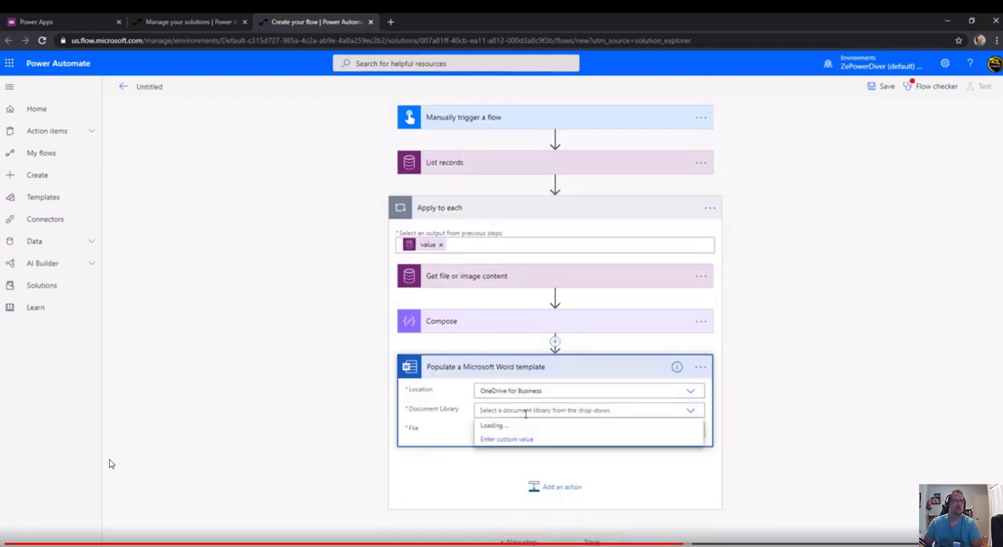
pyautogui.click(491, 425)
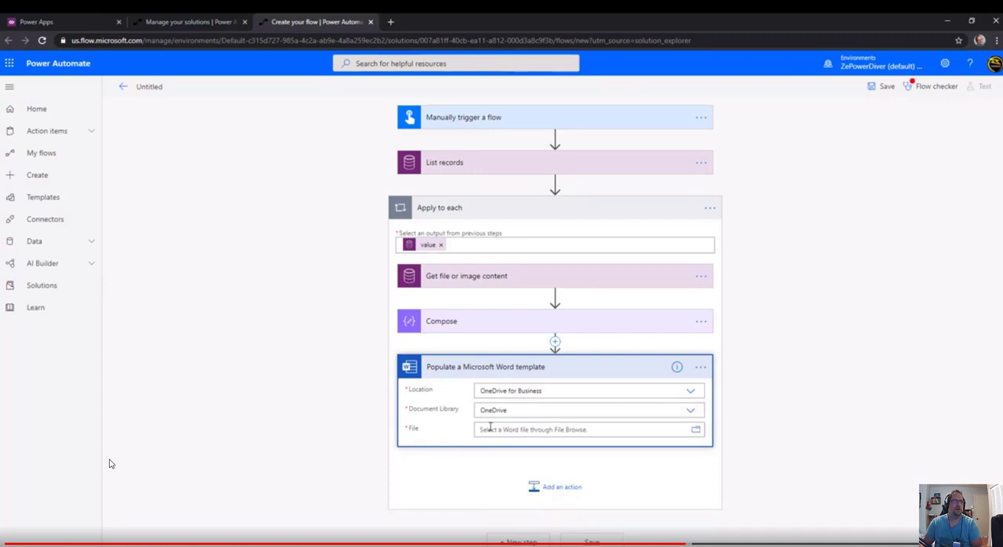
pyautogui.click(695, 429)
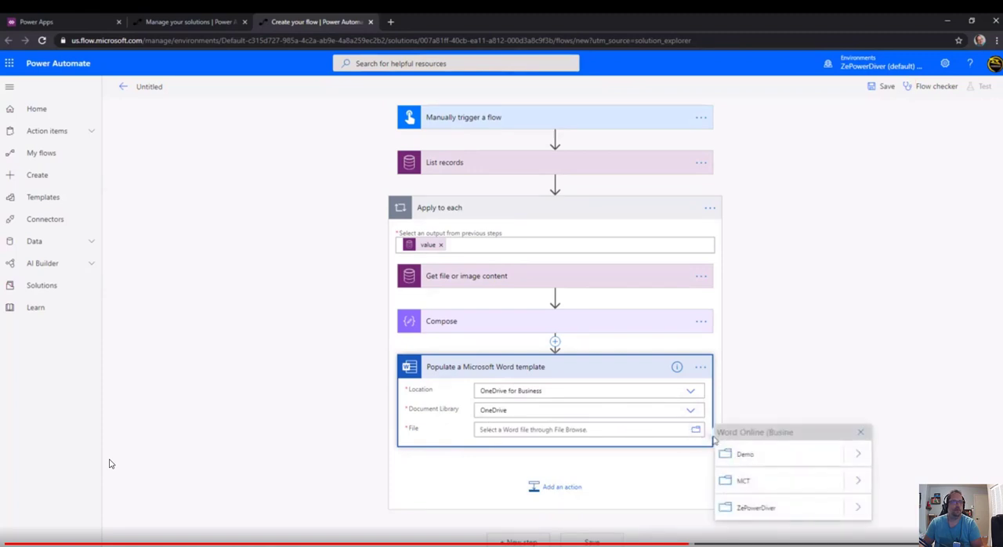
pyautogui.click(857, 455)
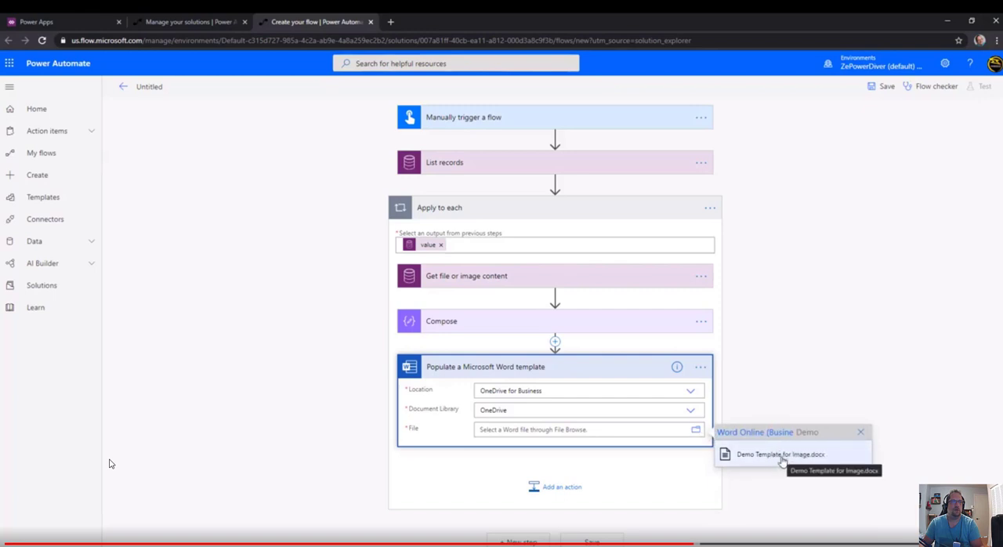
pyautogui.click(781, 455)
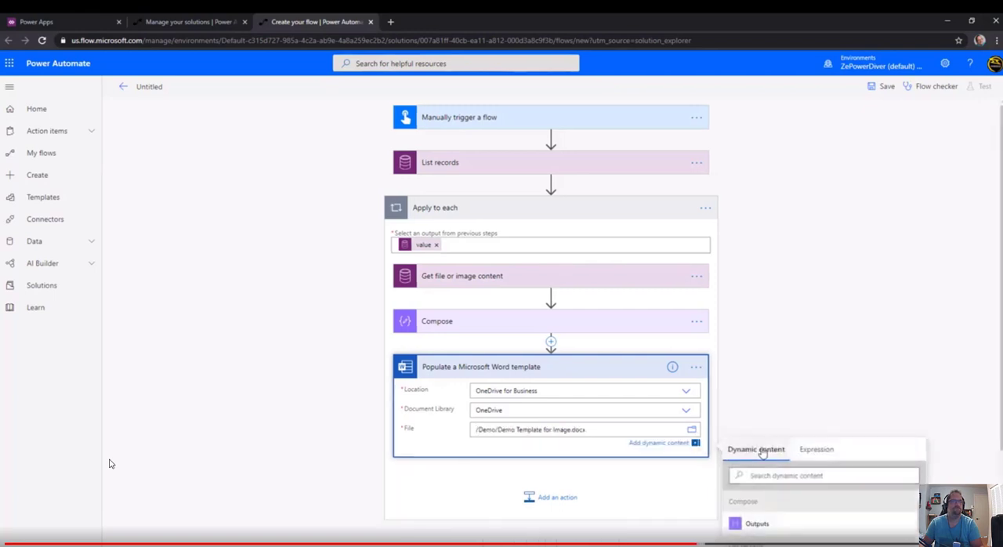
# Set the MyDemoImage field of the Word template action to the Compose Outputs and collapse the action.
pyautogui.moveTo(1000, 333); pyautogui.dragTo(1000, 402)
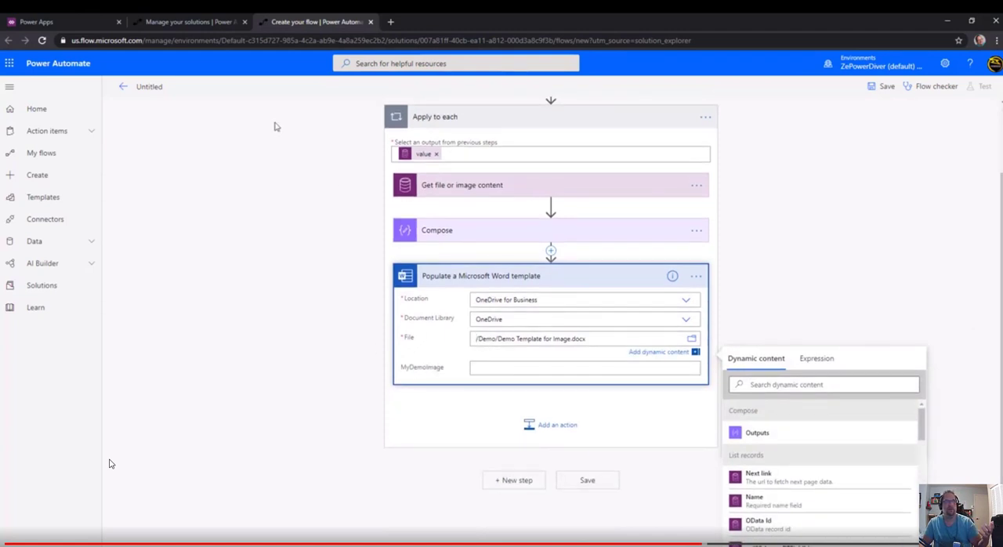
pyautogui.click(493, 366)
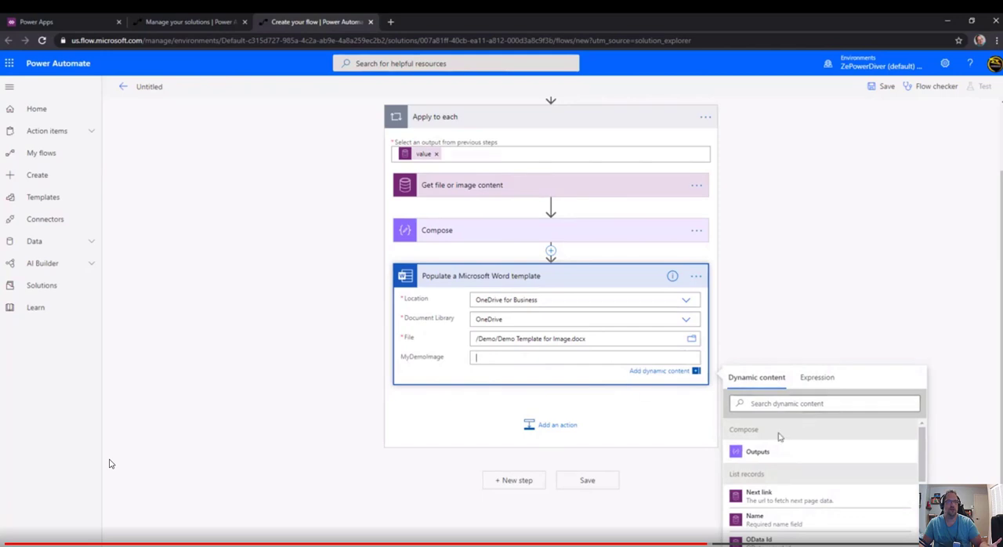
pyautogui.click(756, 451)
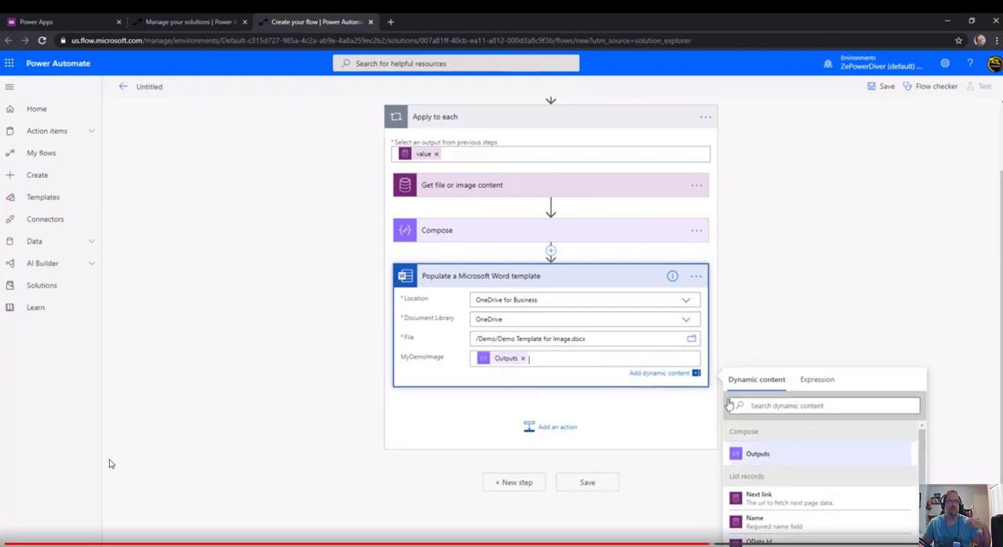
pyautogui.click(571, 280)
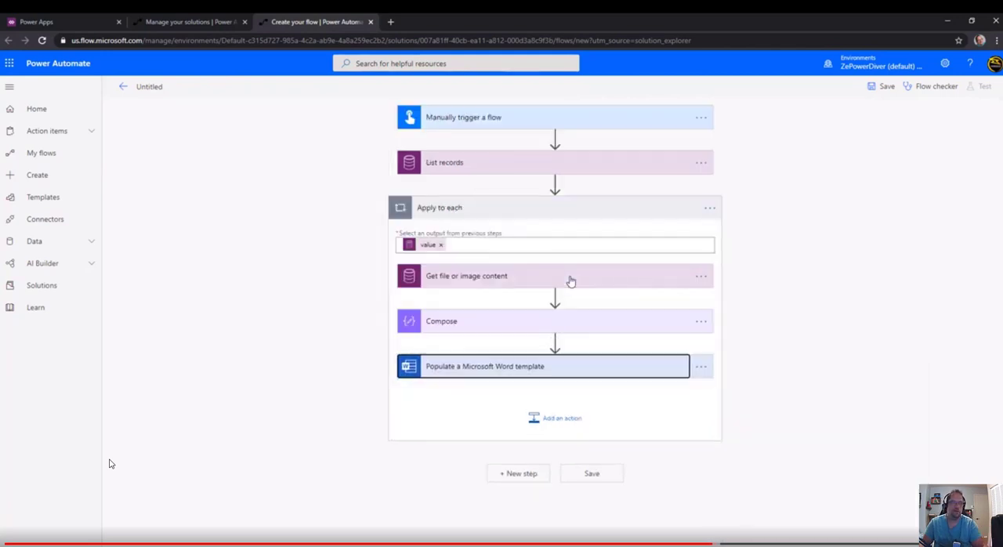
# Add the OneDrive for Business Create file action after Populate a Microsoft Word template.
pyautogui.click(555, 418)
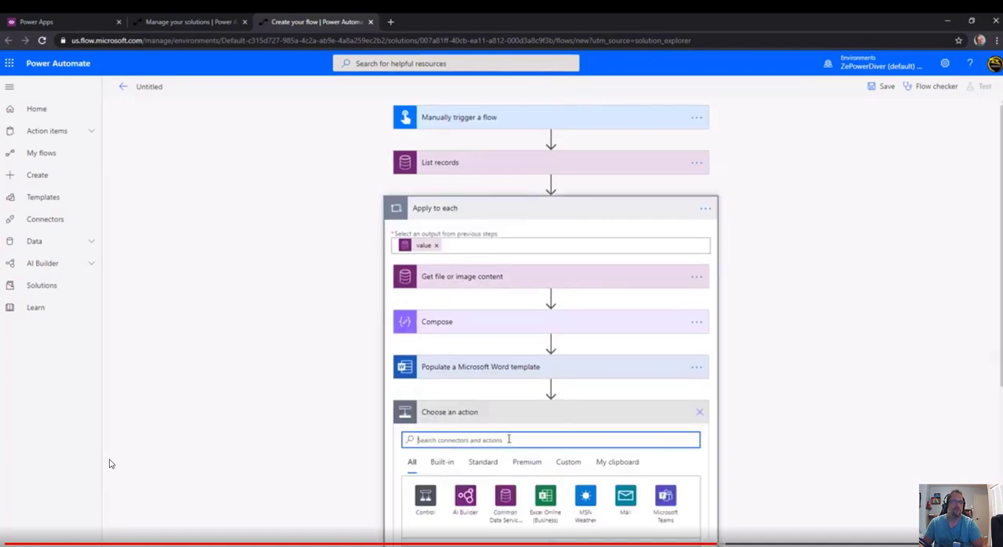
pyautogui.write('oned')
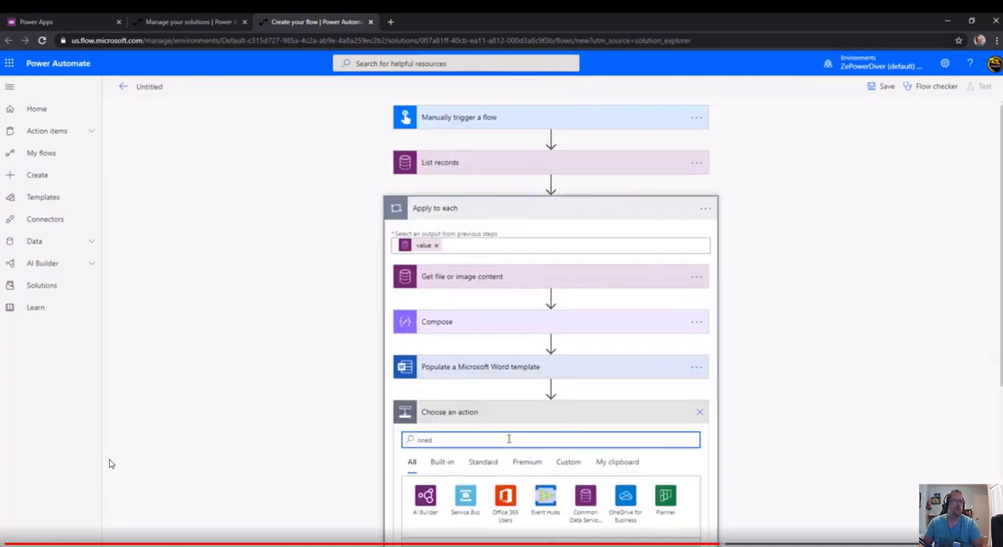
pyautogui.click(622, 501)
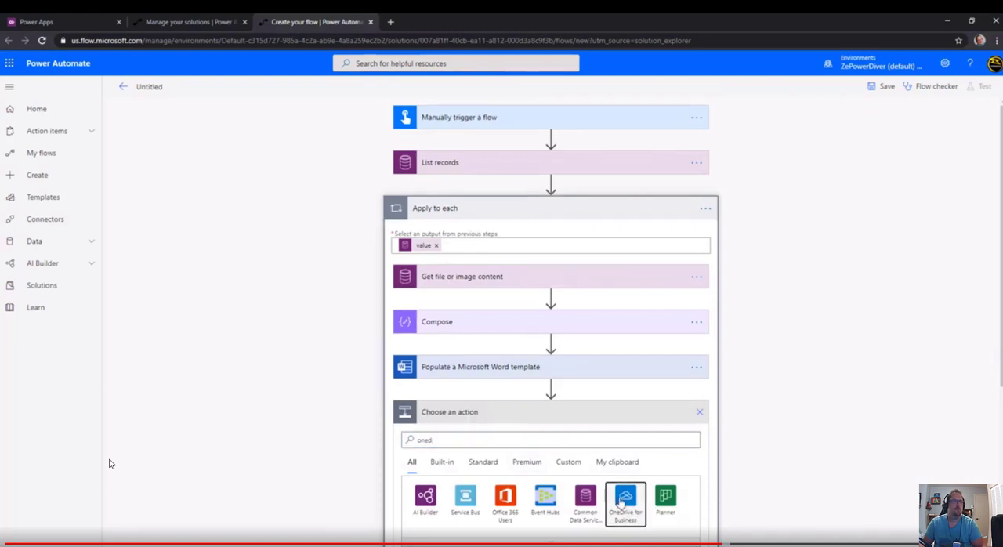
pyautogui.scroll(-3, 477, 300)
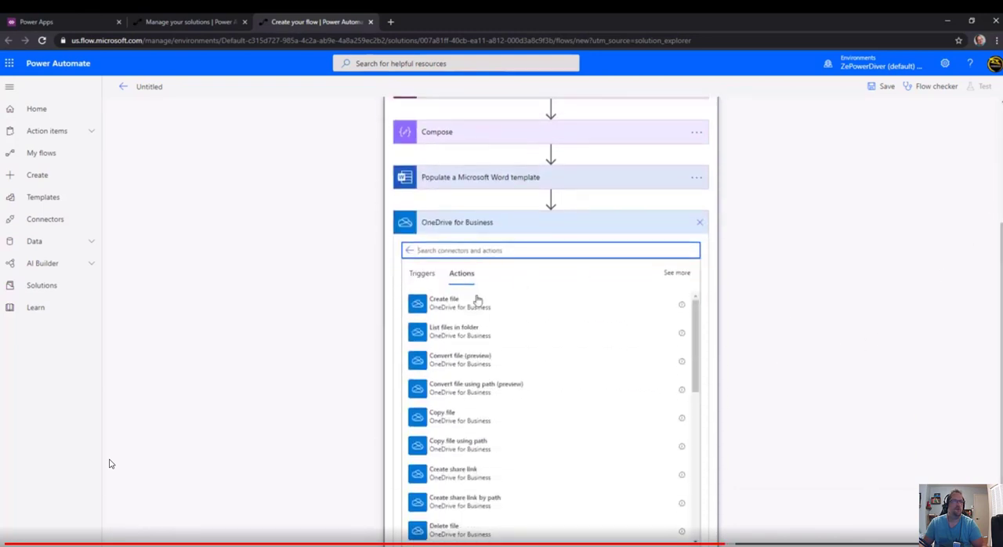
pyautogui.click(470, 304)
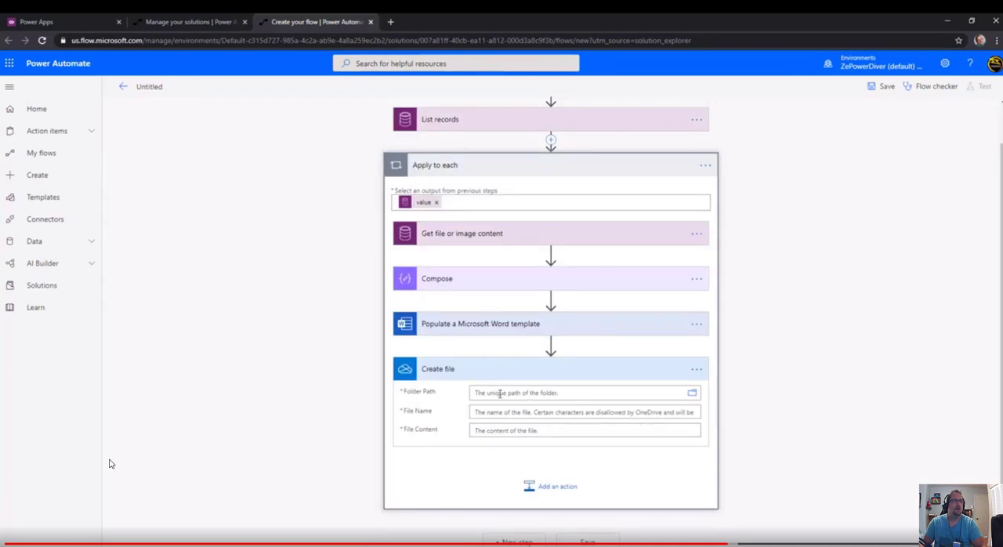
# Set the Create file action's Folder Path to the Demo folder in the OneDrive for Business root.
pyautogui.click(545, 393)
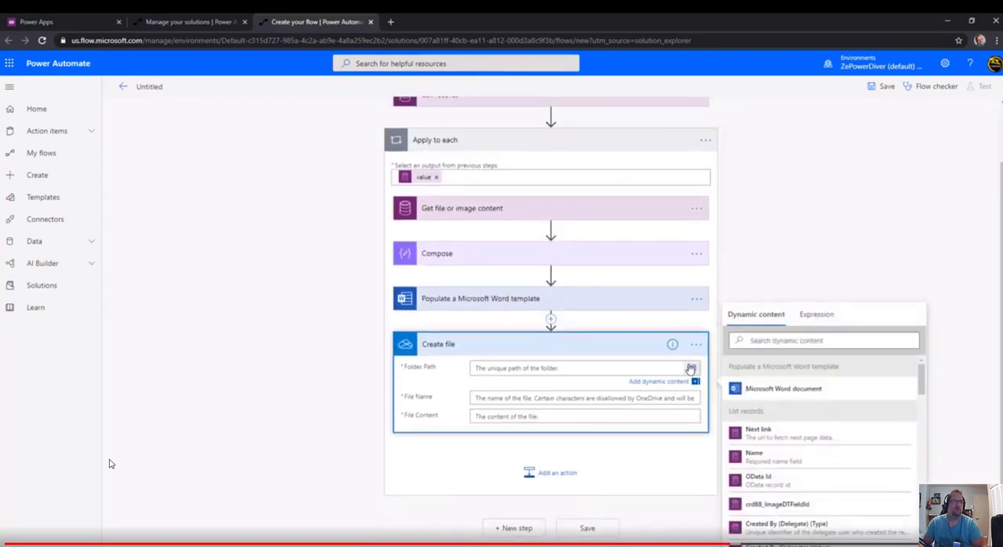
pyautogui.click(692, 384)
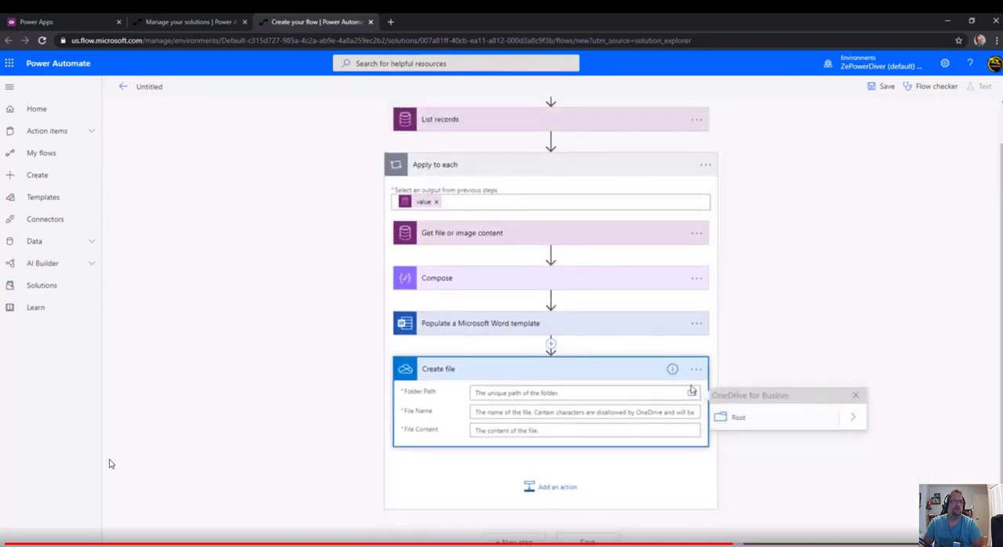
pyautogui.click(852, 418)
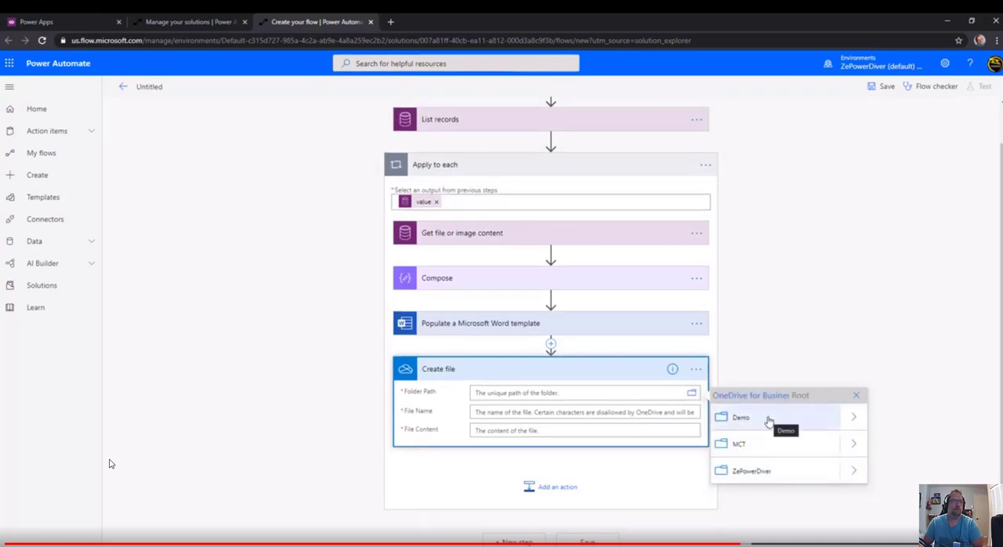
pyautogui.click(776, 422)
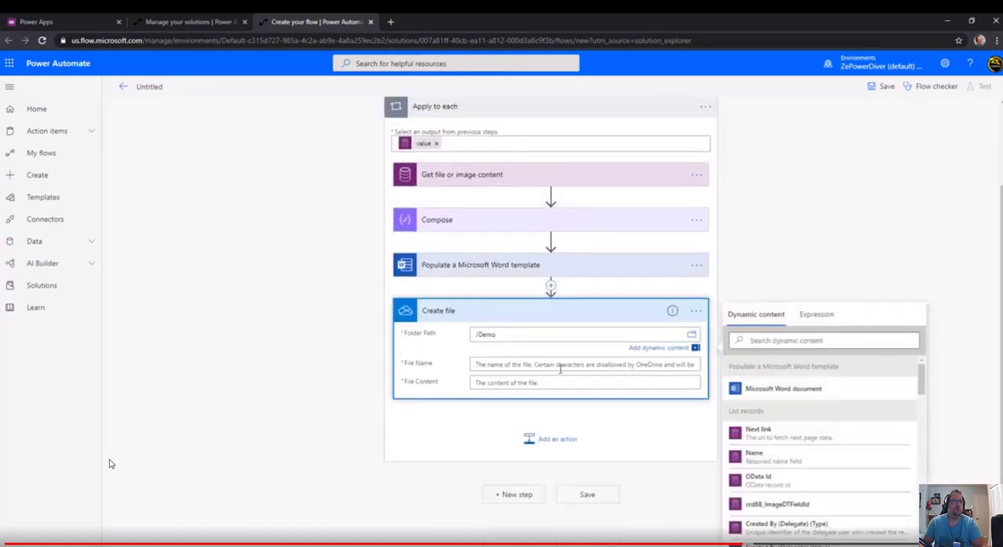
# Set the Create file action's File Name to the utcNow() expression followed by .docx and its File Content to Microsoft Word document.
pyautogui.click(512, 364)
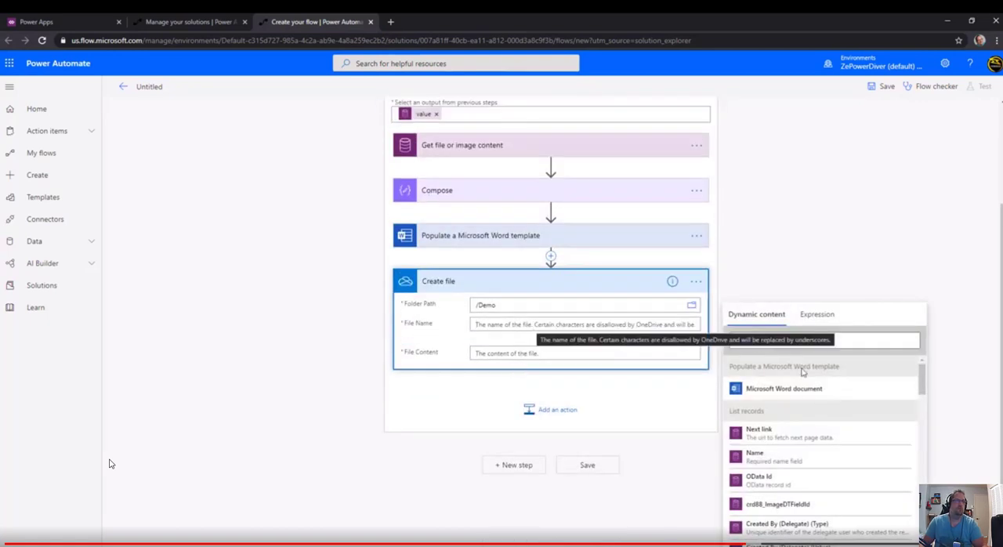
pyautogui.click(815, 315)
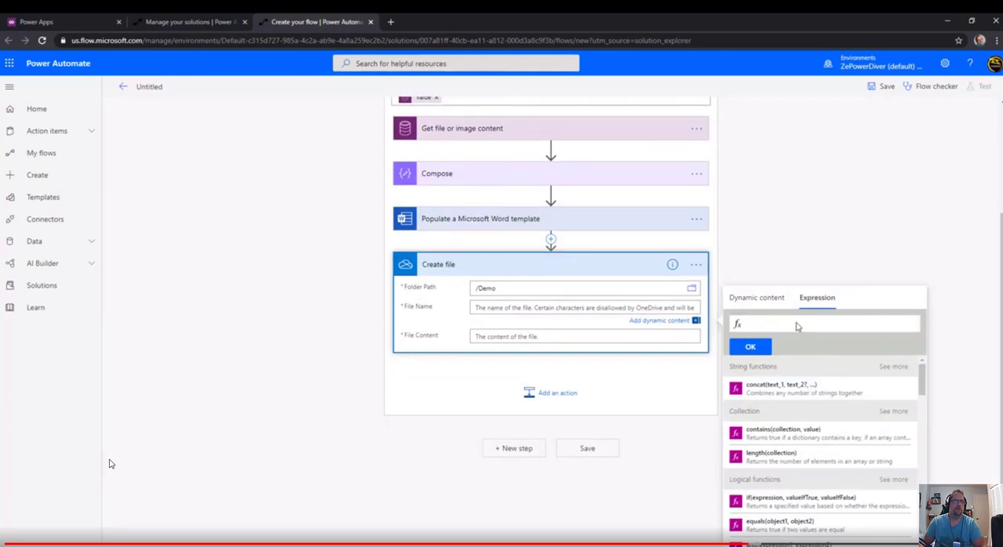
pyautogui.write('ut')
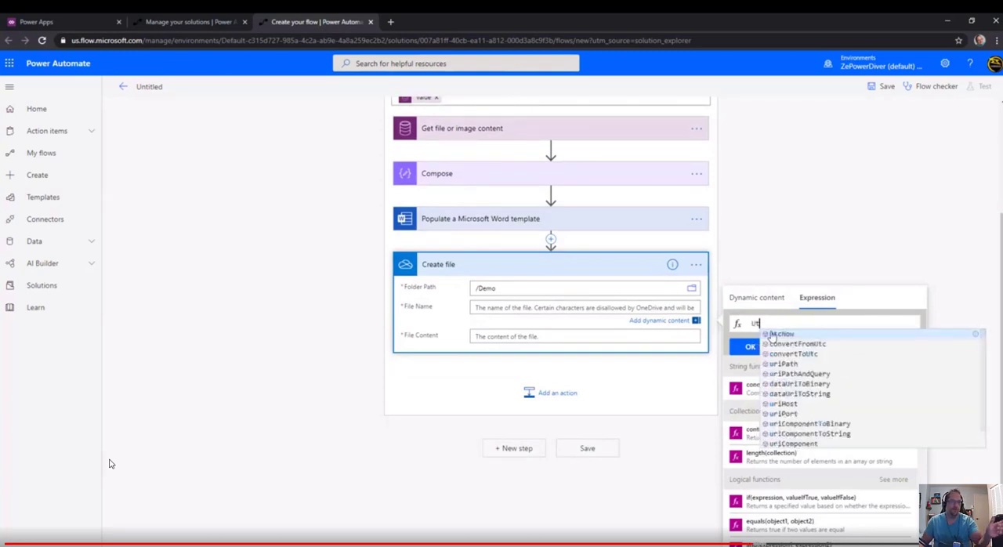
pyautogui.click(781, 334)
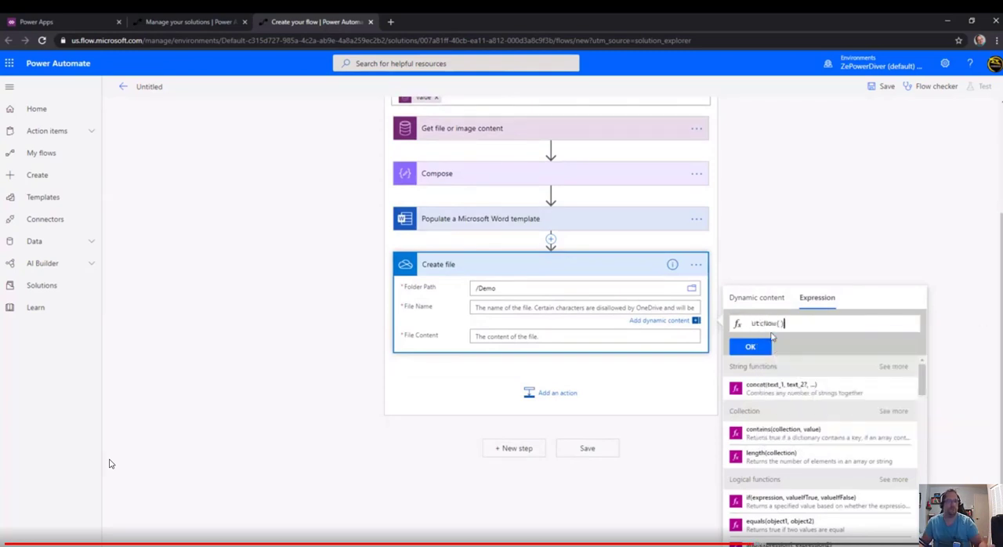
pyautogui.click(751, 346)
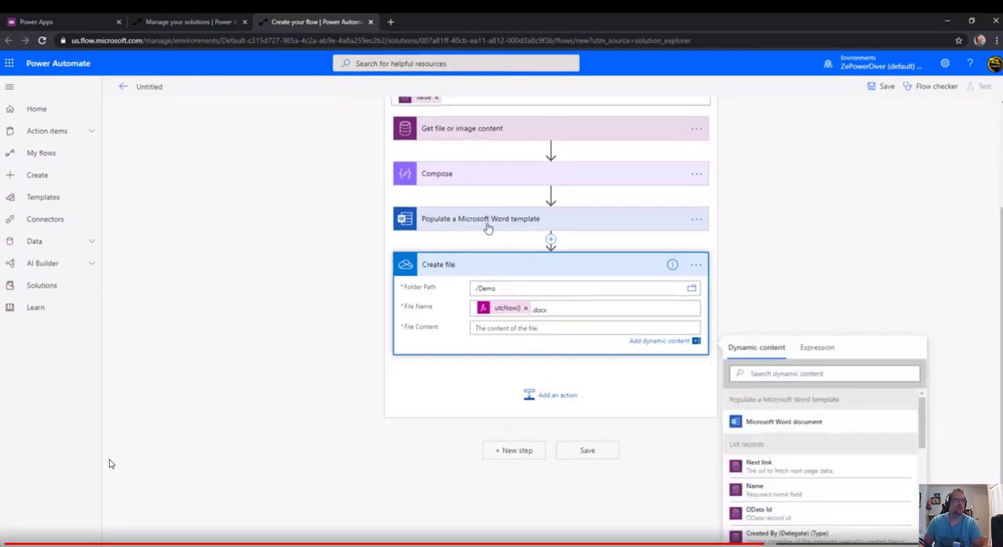
pyautogui.click(834, 433)
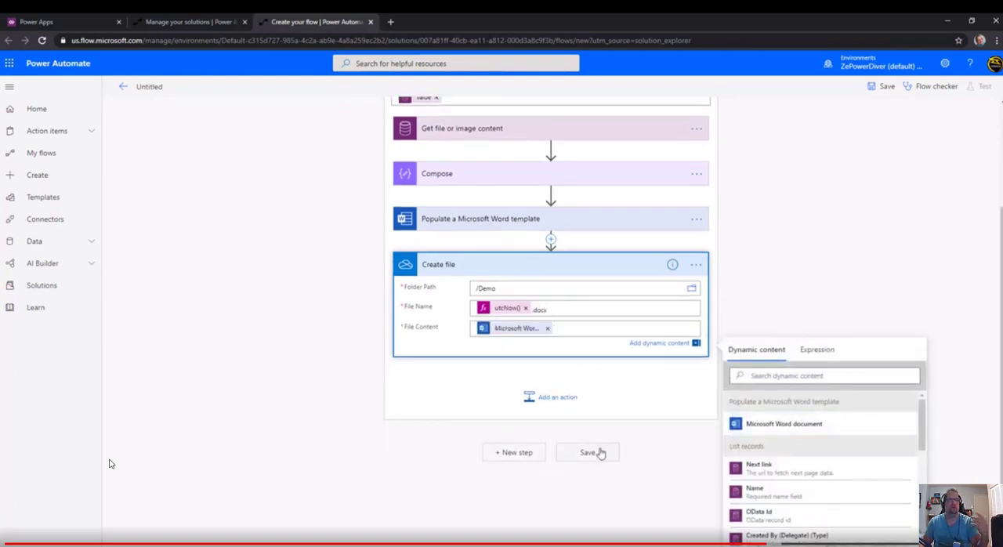
# Name the flow ZPD Demo Flow for Image Word Template and save it.
pyautogui.click(164, 87)
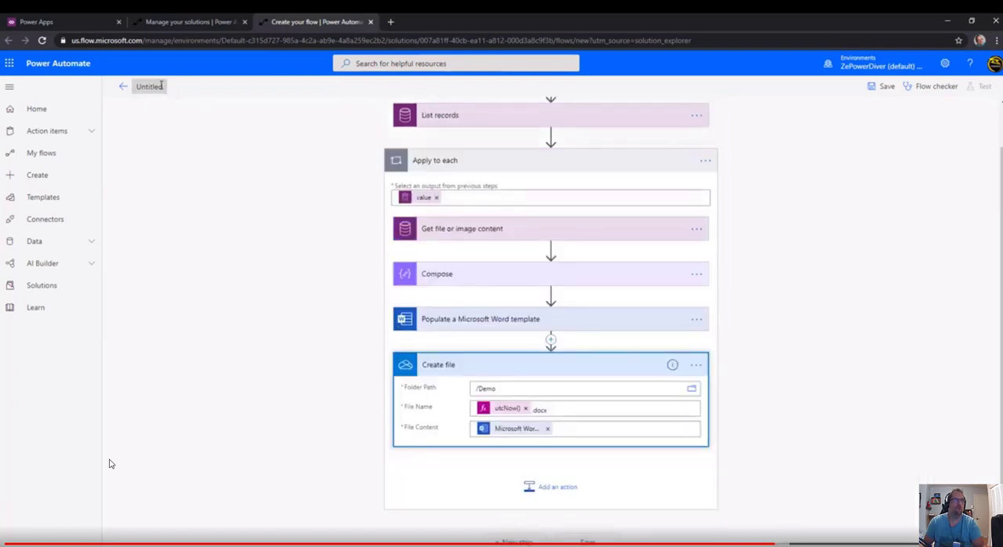
pyautogui.click(159, 87)
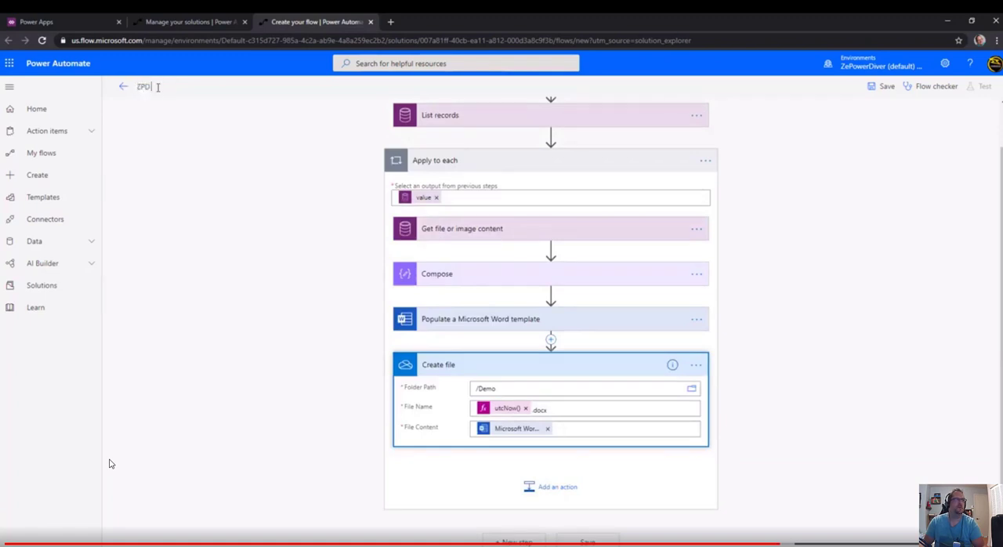
pyautogui.write('ZPD Demo Flow for Image Word Template')
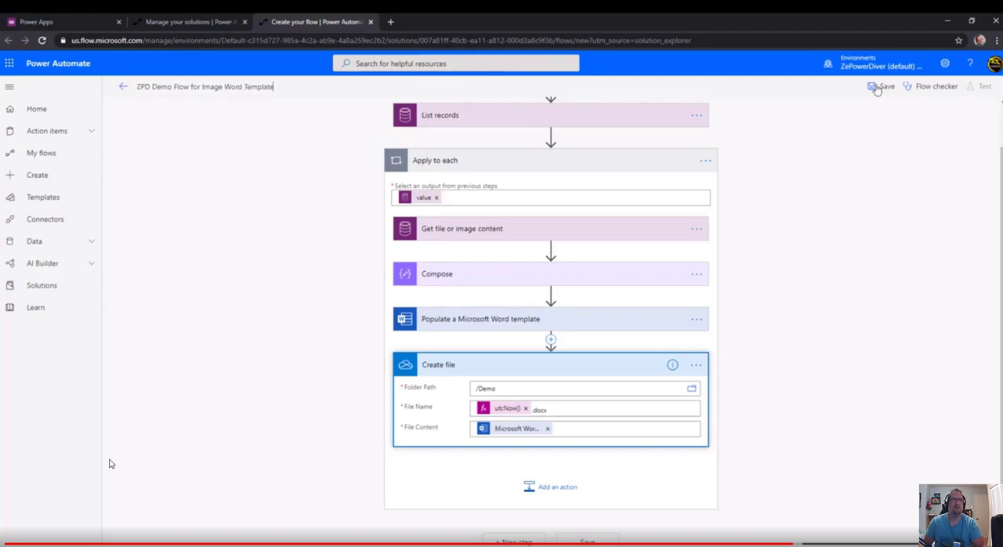
pyautogui.click(885, 86)
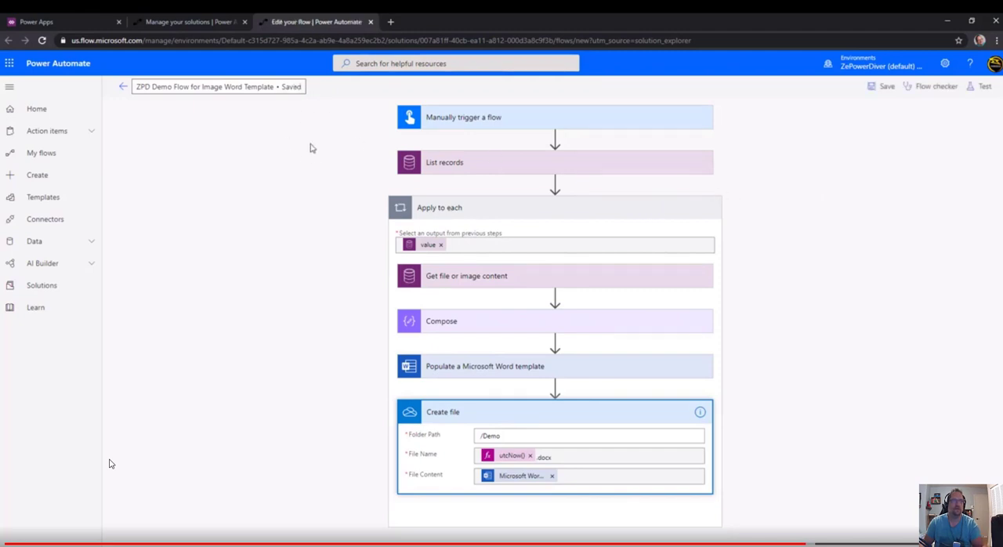
# Test the flow with the option to perform the trigger action manually, and open the resulting run.
pyautogui.click(980, 86)
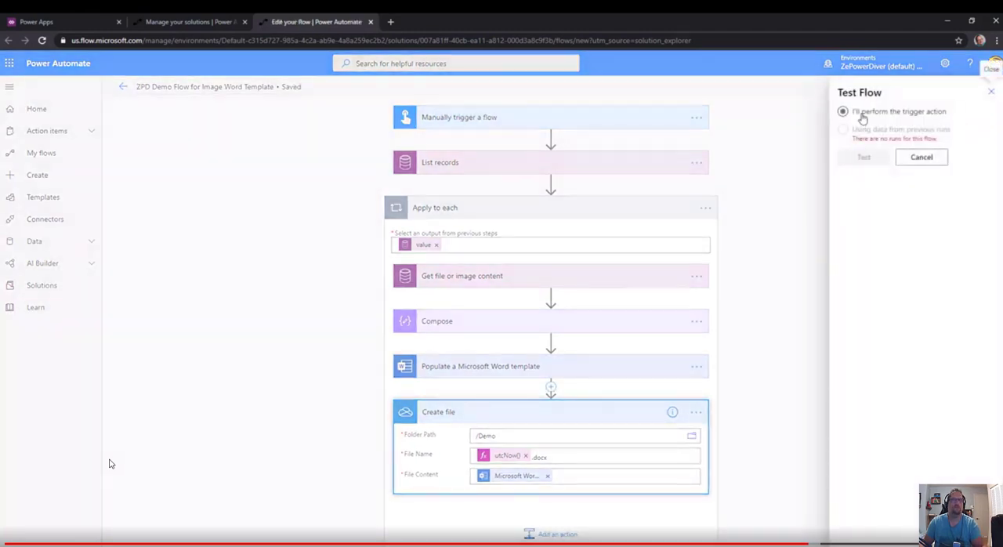
pyautogui.click(870, 159)
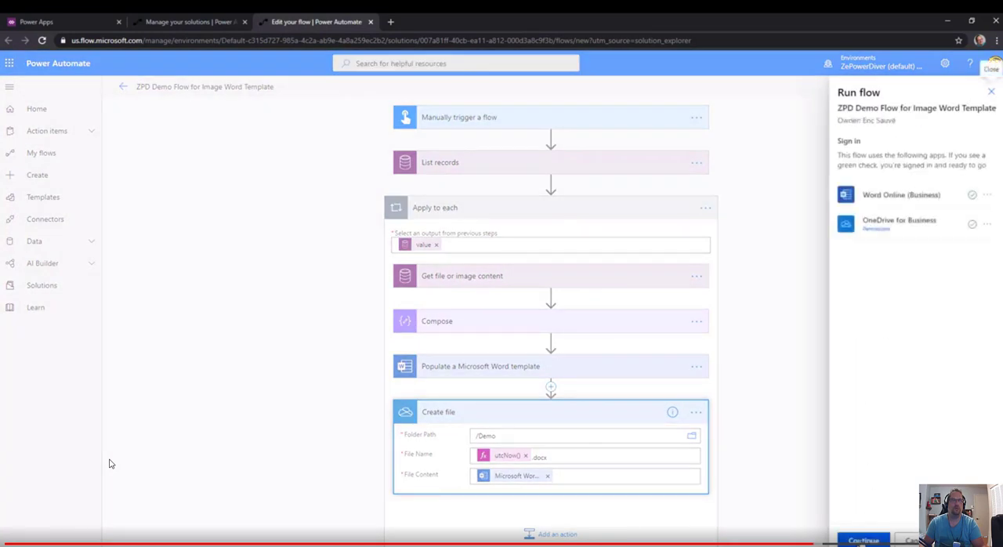
pyautogui.click(862, 539)
pyautogui.click(862, 539)
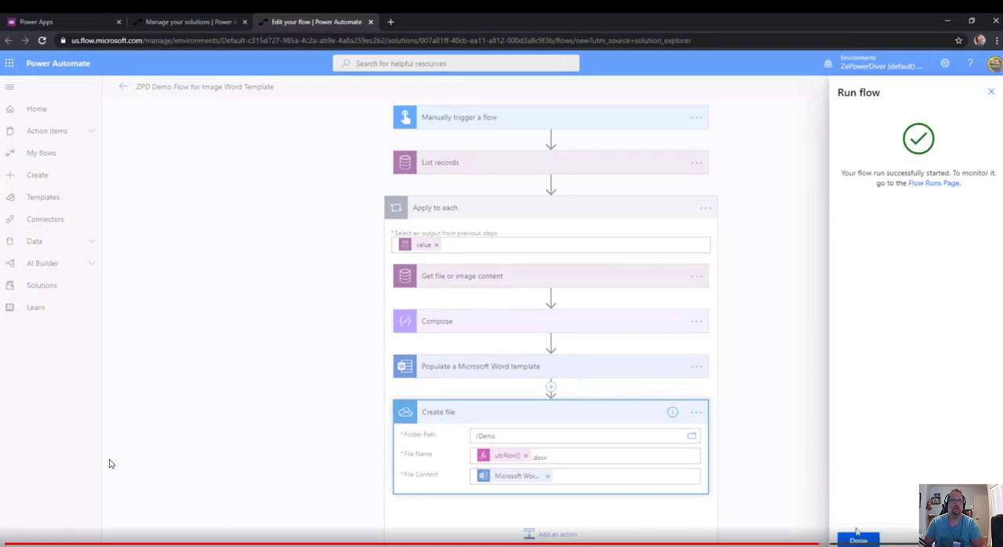
pyautogui.click(857, 533)
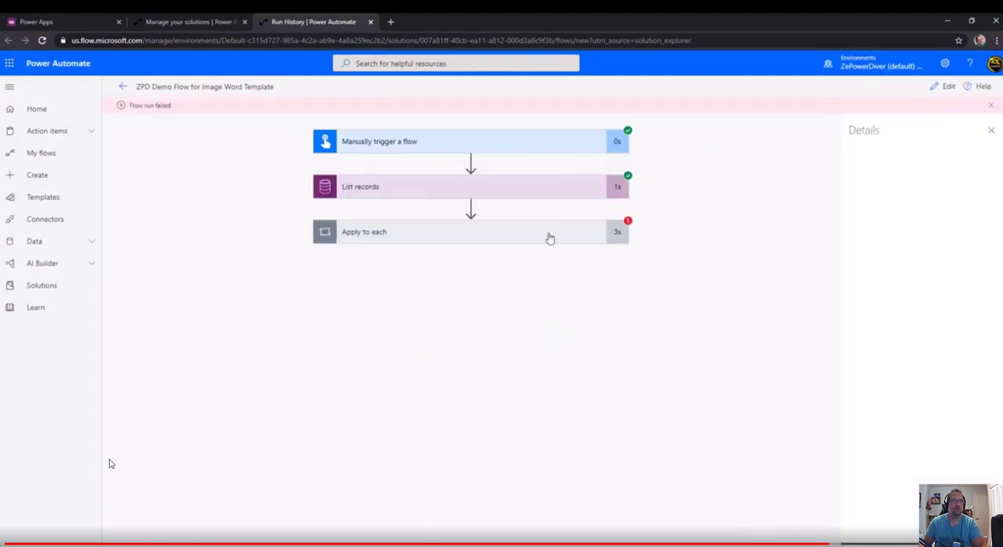
# Examine the Word template, Compose and Get file or image content results inside Apply to each, including the raw Compose inputs.
pyautogui.click(549, 234)
pyautogui.click(519, 391)
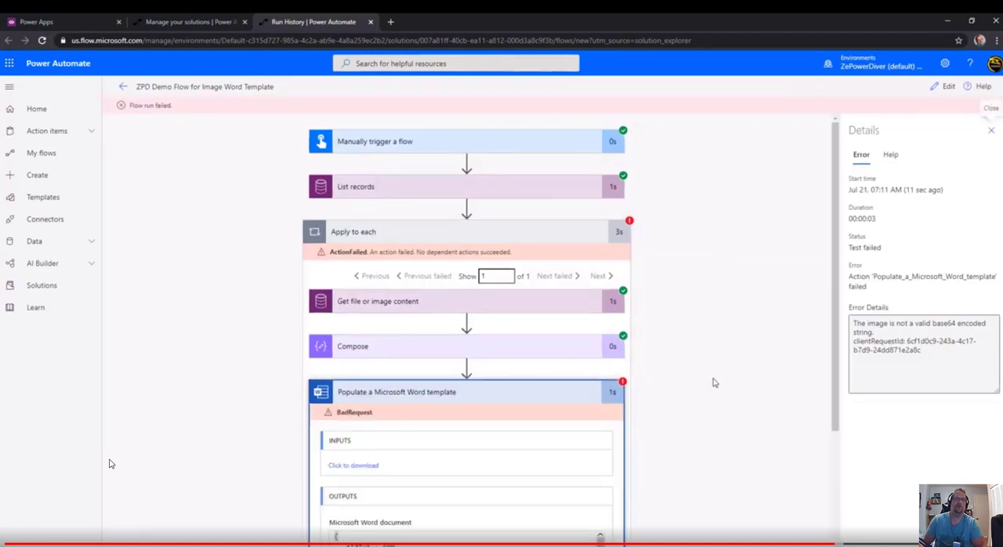
pyautogui.click(527, 347)
pyautogui.click(449, 303)
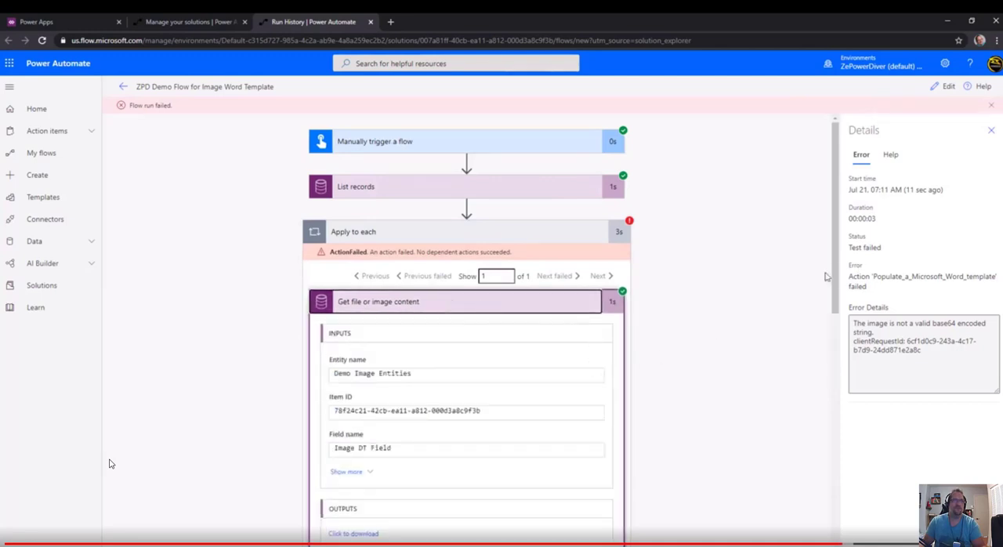
pyautogui.scroll(-3, 784, 376)
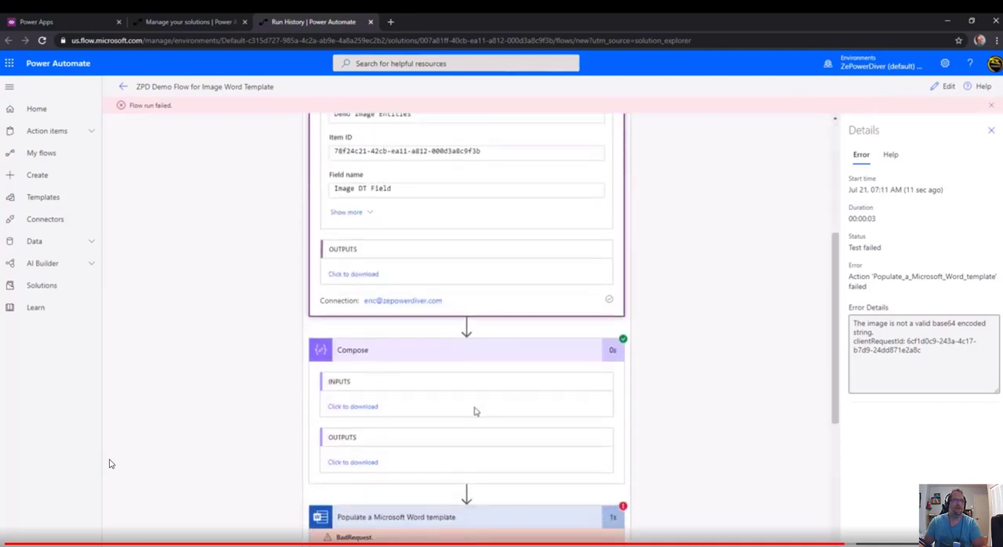
pyautogui.click(368, 407)
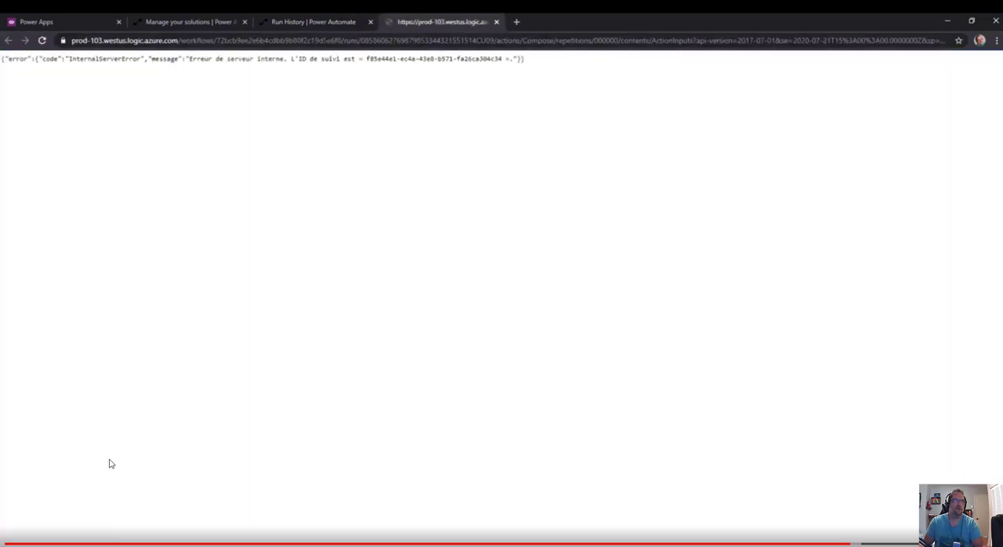
pyautogui.click(321, 24)
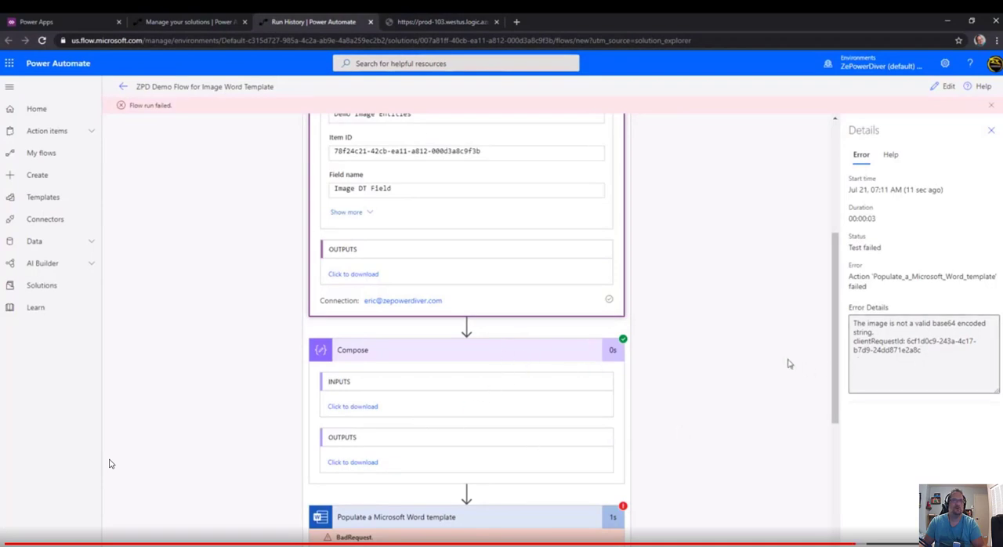
# Edit the flow's Compose action, replacing the $content token with a base64() expression wrapping the File or image content output.
pyautogui.click(940, 87)
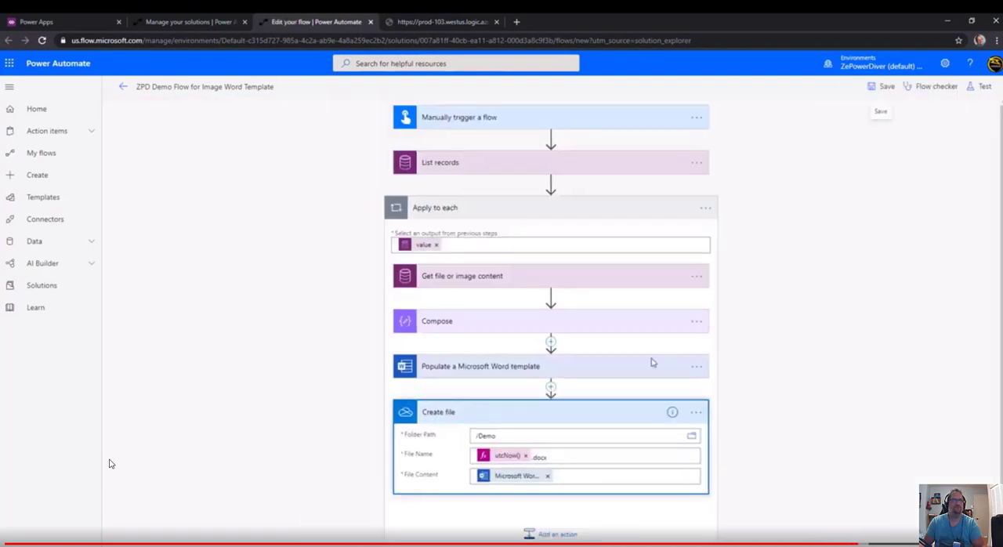
pyautogui.click(503, 324)
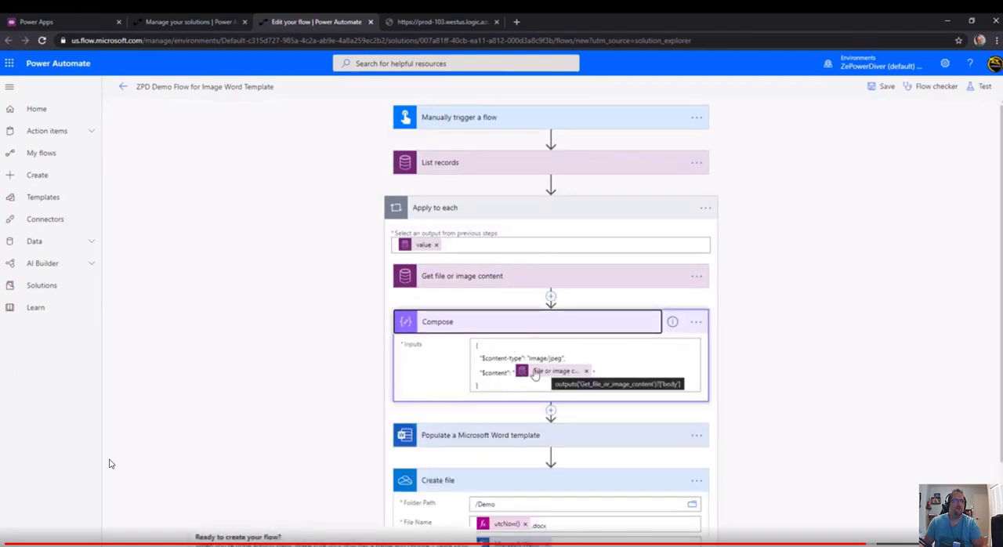
pyautogui.click(586, 371)
pyautogui.click(553, 377)
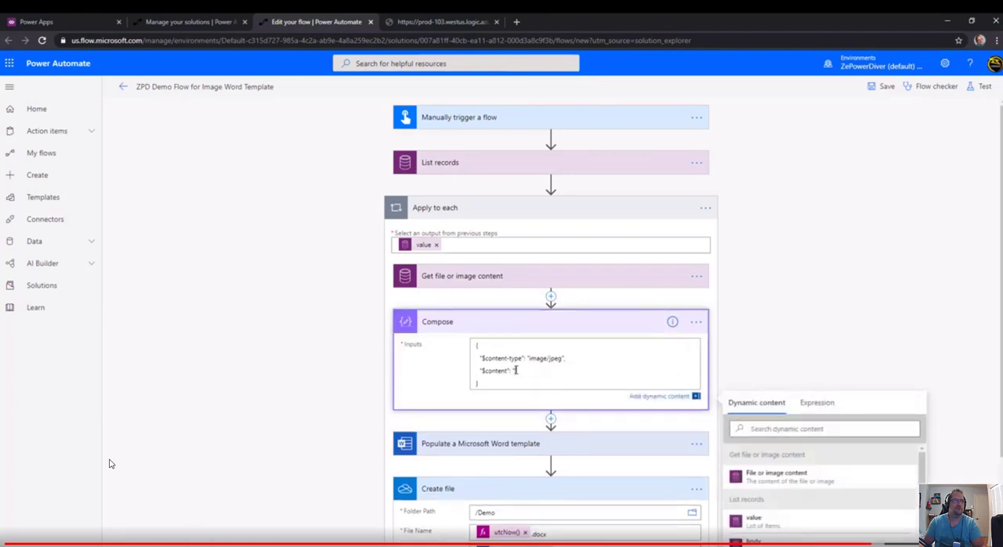
pyautogui.click(817, 403)
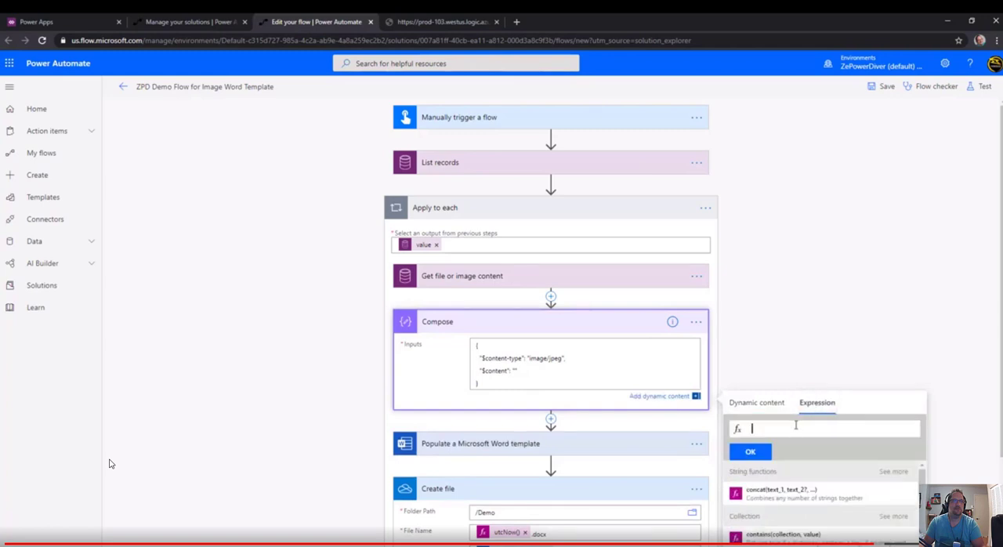
pyautogui.write('base')
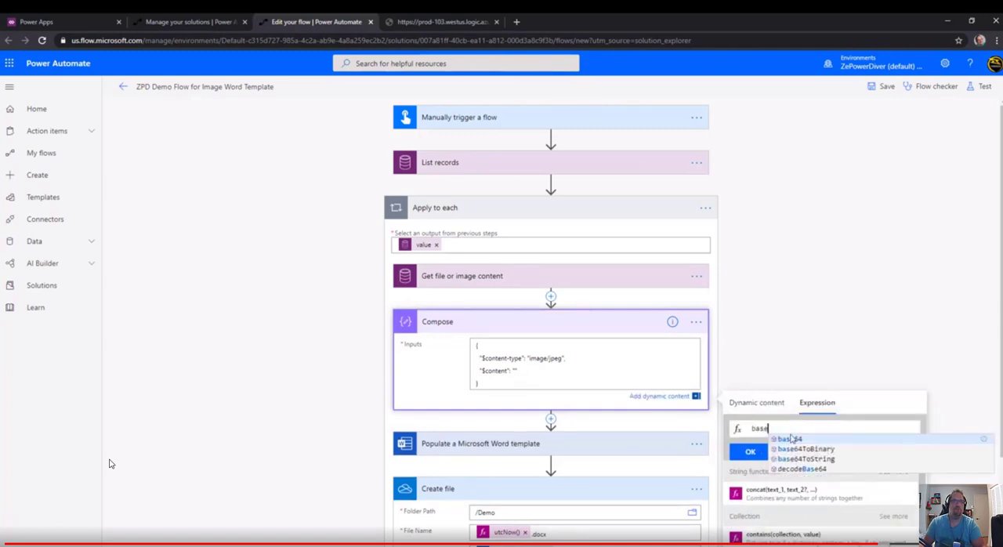
pyautogui.click(791, 439)
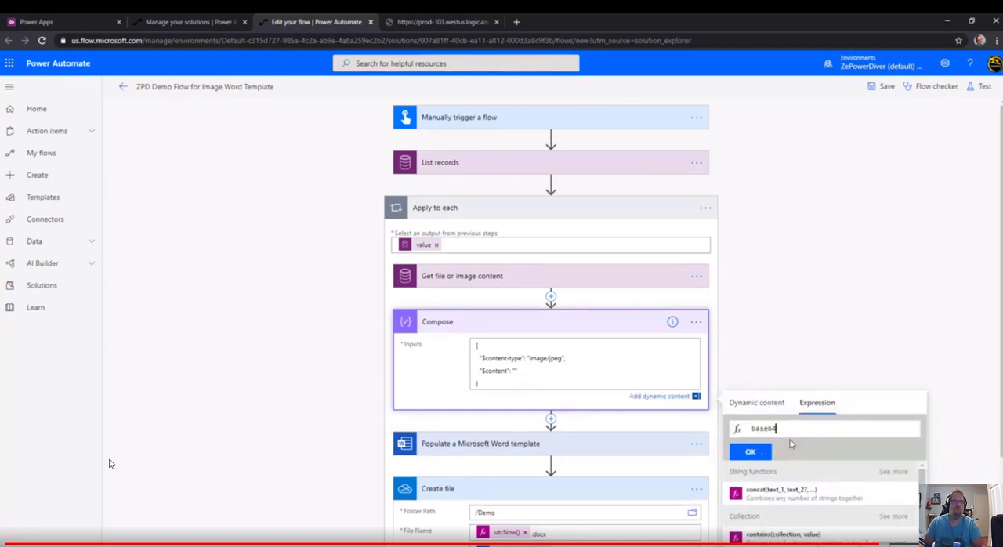
pyautogui.write('()')
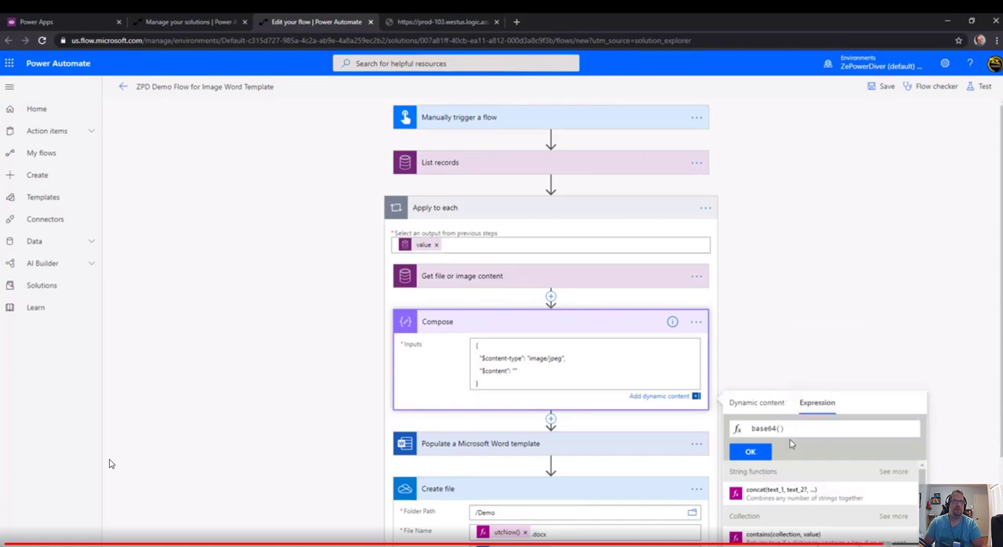
pyautogui.click(756, 402)
pyautogui.click(788, 493)
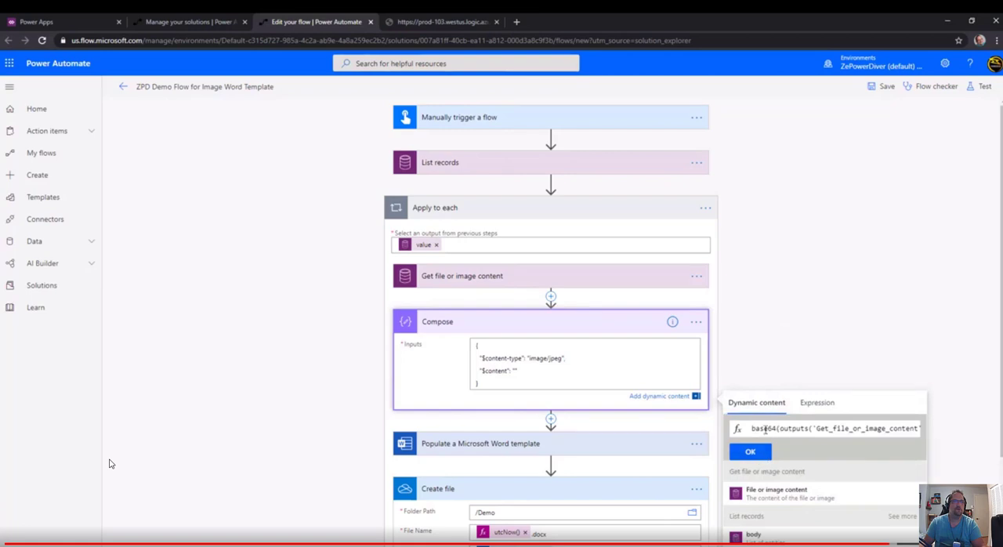
pyautogui.click(750, 452)
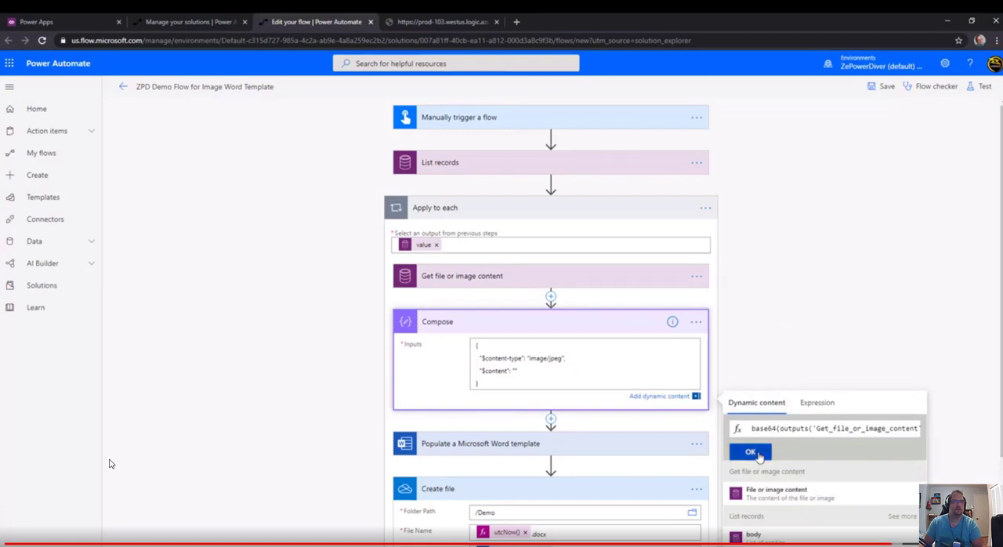
# Save the flow and test it by performing the trigger action manually, opening the run's Apply to each results.
pyautogui.click(881, 87)
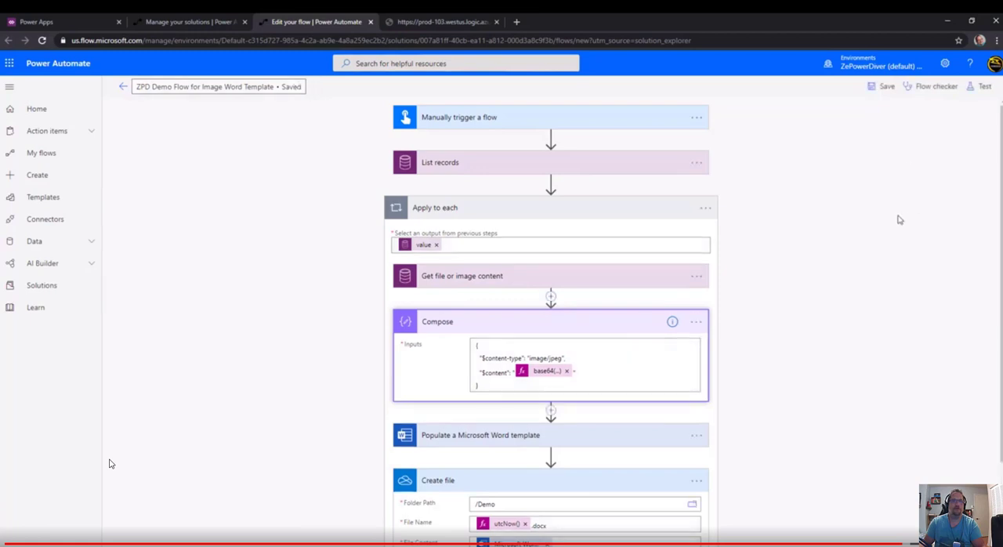
pyautogui.click(979, 87)
pyautogui.click(864, 157)
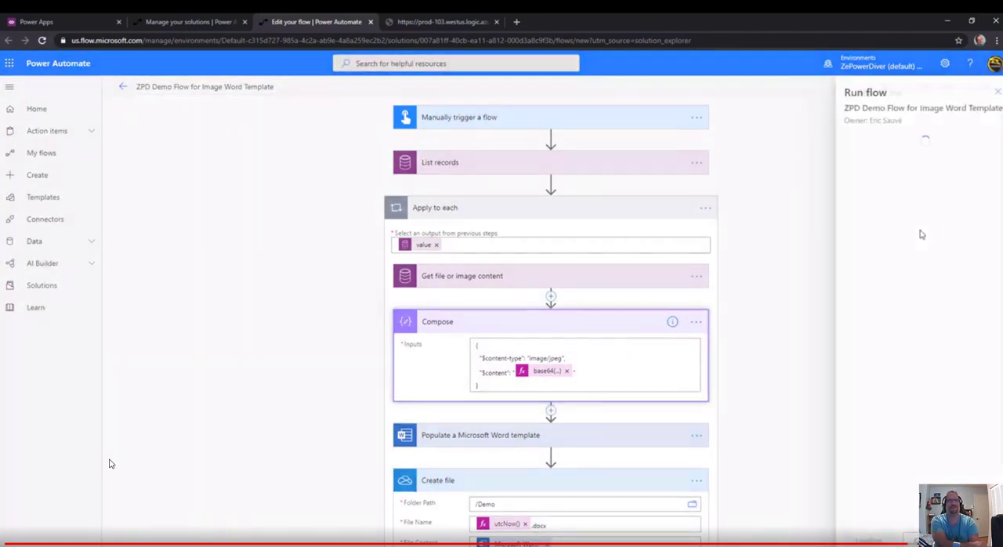
pyautogui.click(877, 539)
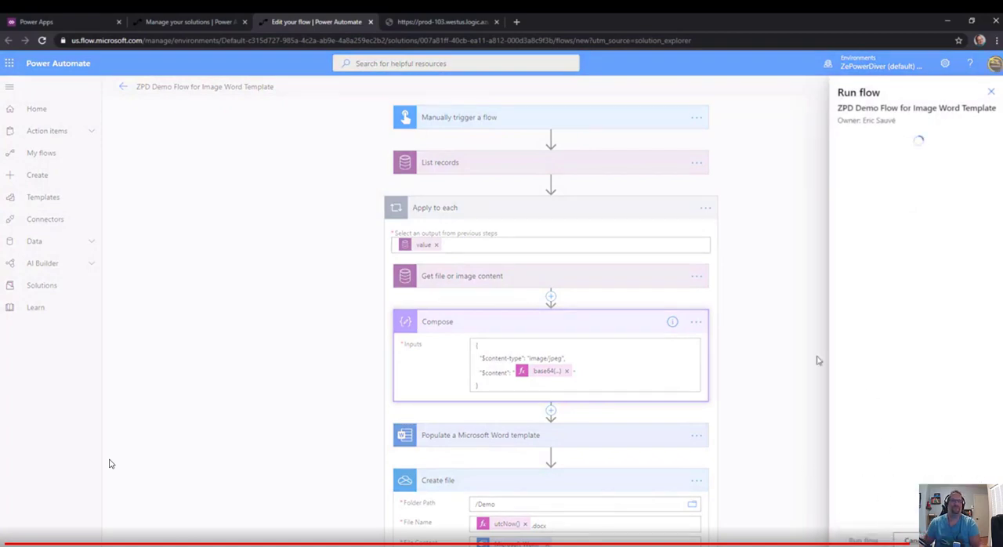
pyautogui.click(869, 539)
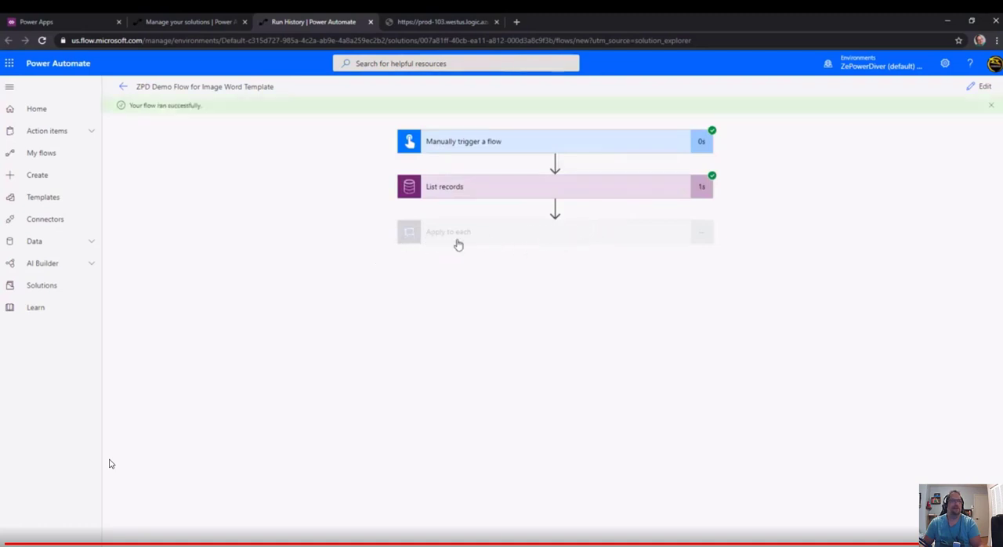
pyautogui.click(553, 238)
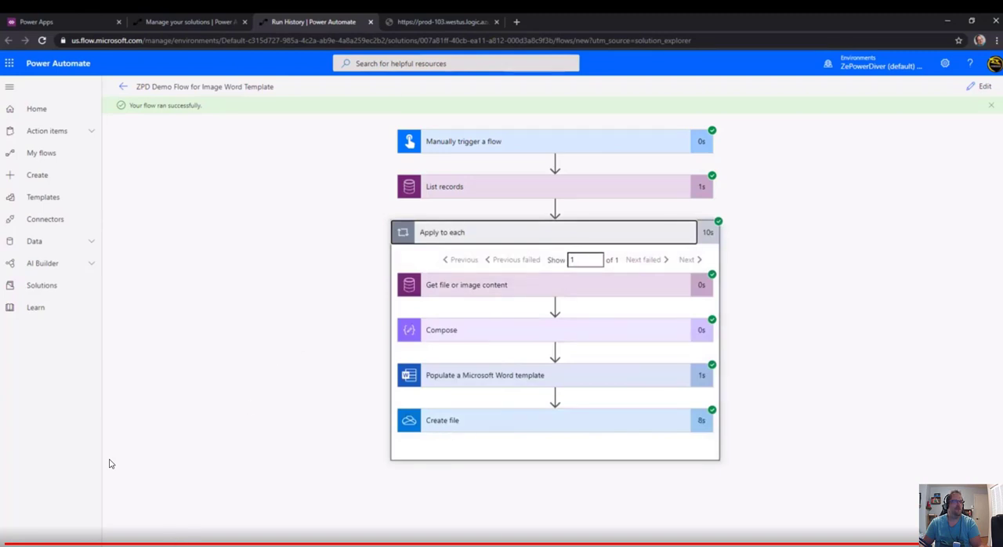
# Switch to File Explorer showing the OneDrive Demo folder, maximize the window and widen the Name column to show full file names.
pyautogui.click(132, 542)
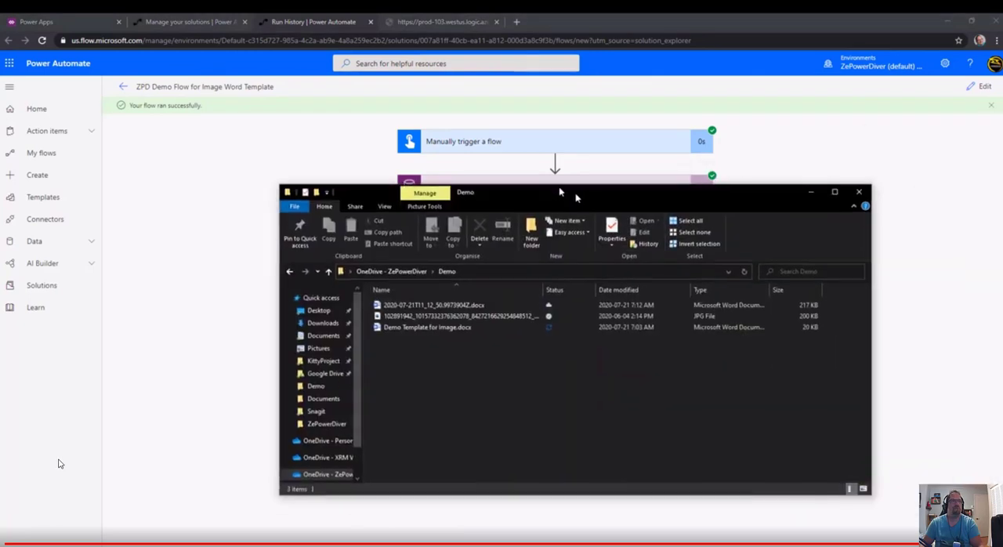
pyautogui.moveTo(575, 197); pyautogui.dragTo(517, 136)
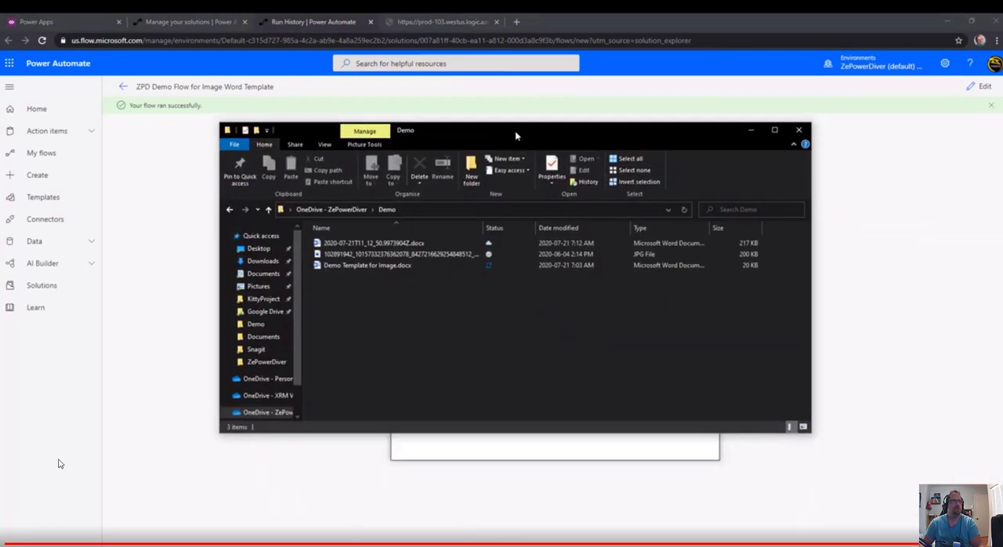
pyautogui.doubleClick(515, 137)
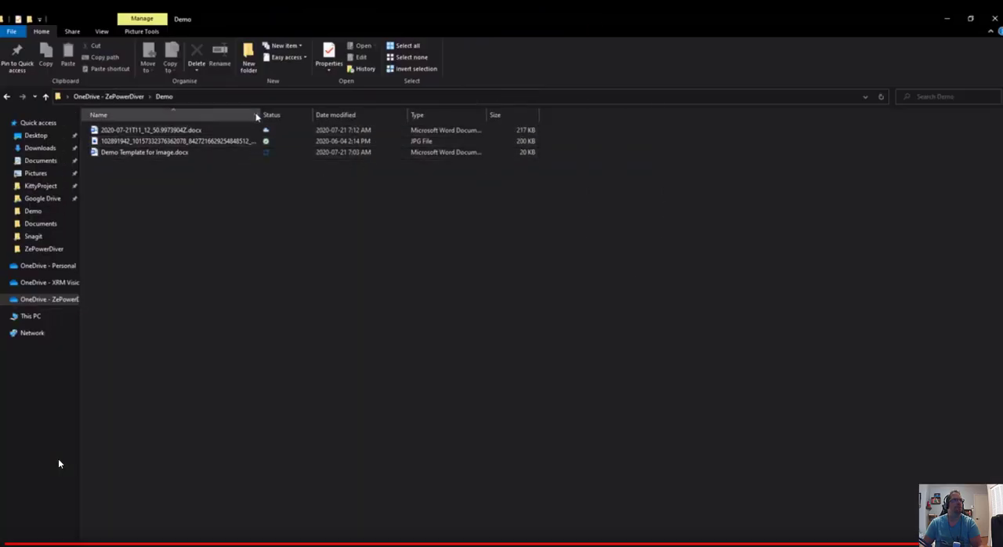
pyautogui.moveTo(259, 115); pyautogui.dragTo(377, 114)
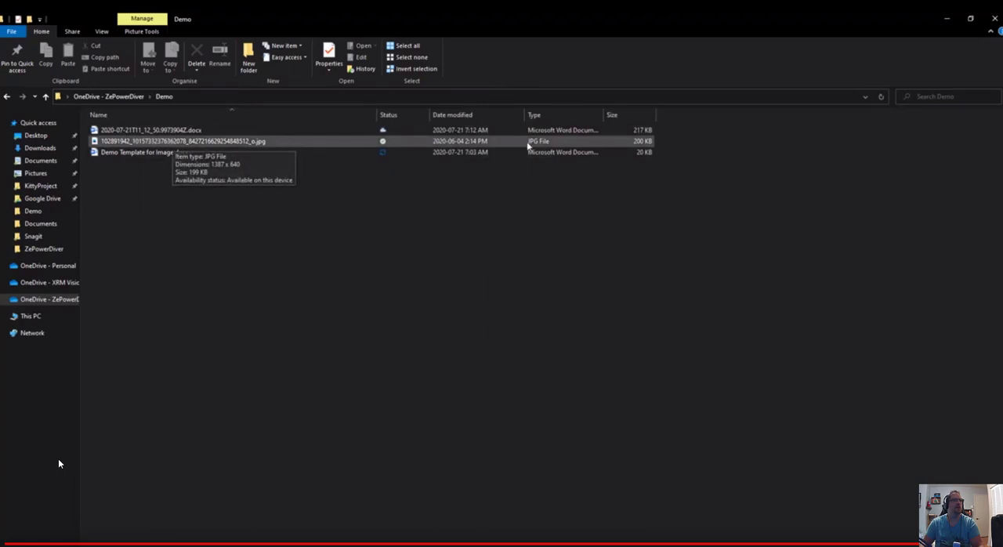
# View the source JPG image in the Demo folder and close it again.
pyautogui.click(178, 146)
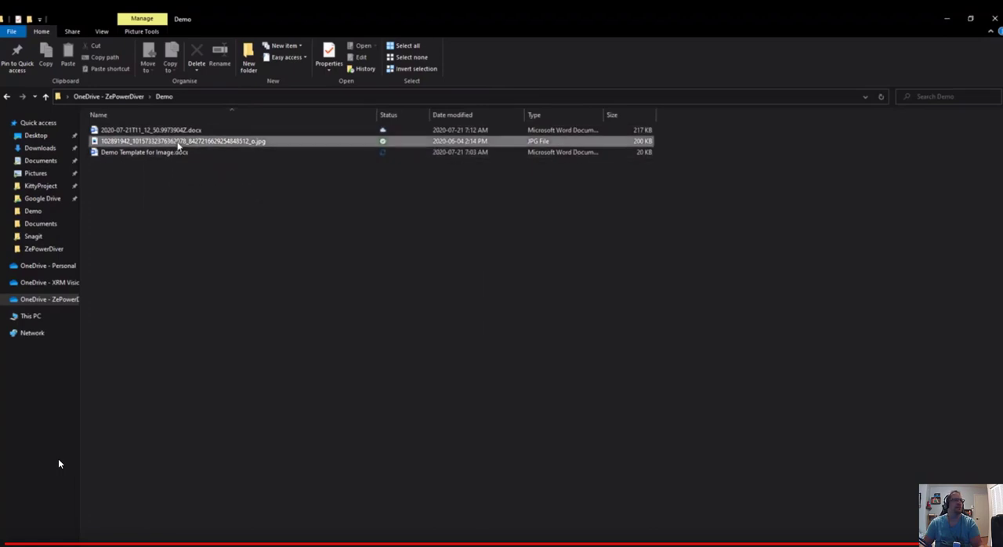
pyautogui.doubleClick(179, 146)
pyautogui.click(624, 94)
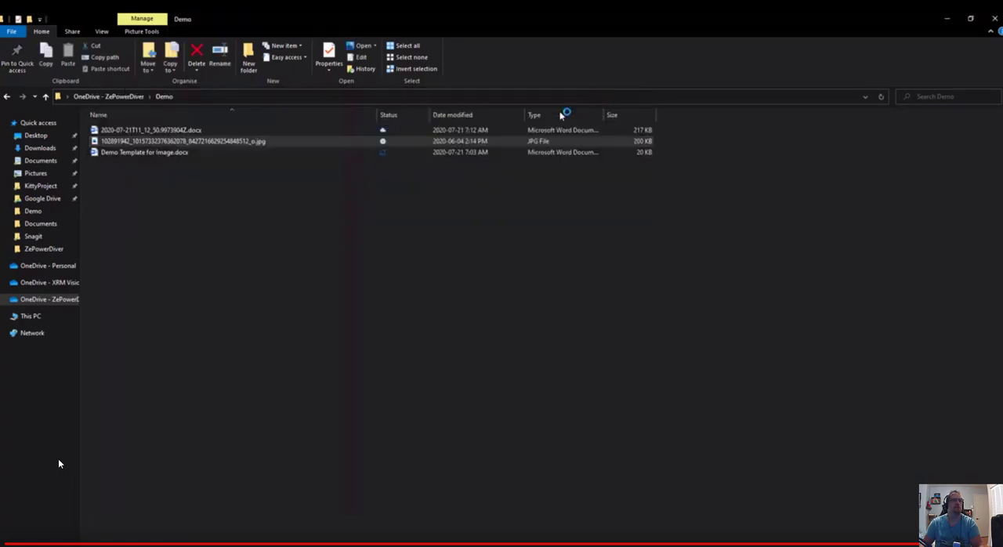
# Open the generated document 2020-07-21T11_12_50.9973904Z.docx in Word, examine the inserted image, and close the document.
pyautogui.click(185, 132)
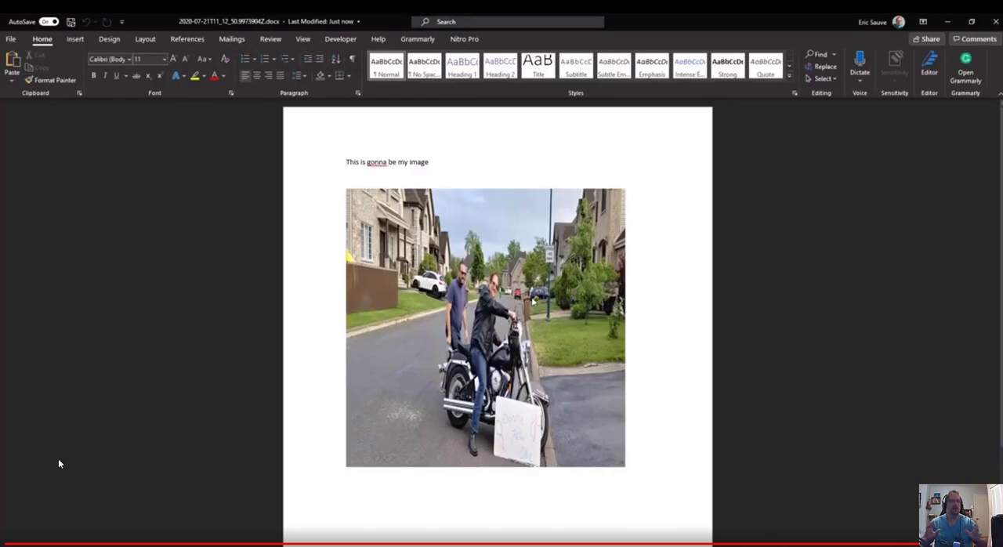
pyautogui.click(514, 324)
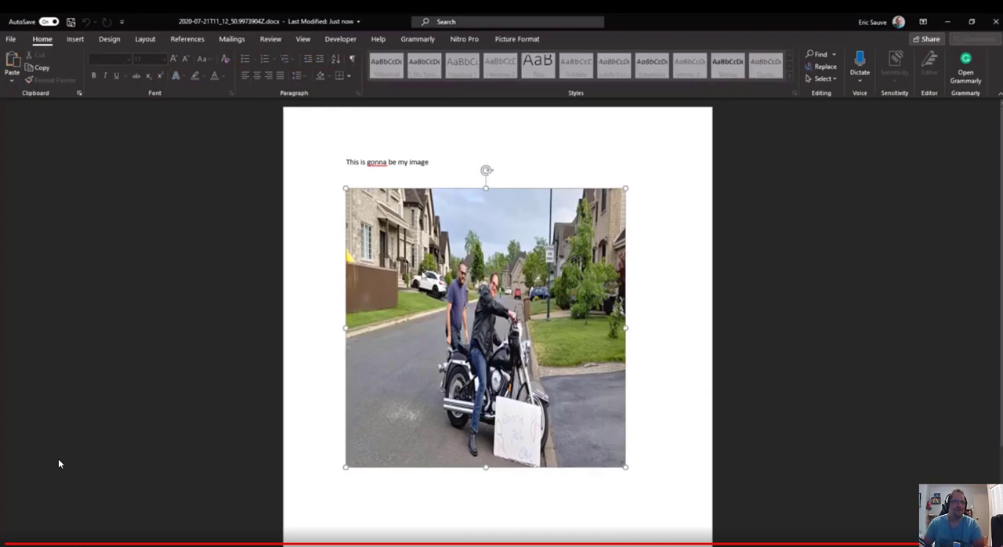
pyautogui.click(995, 22)
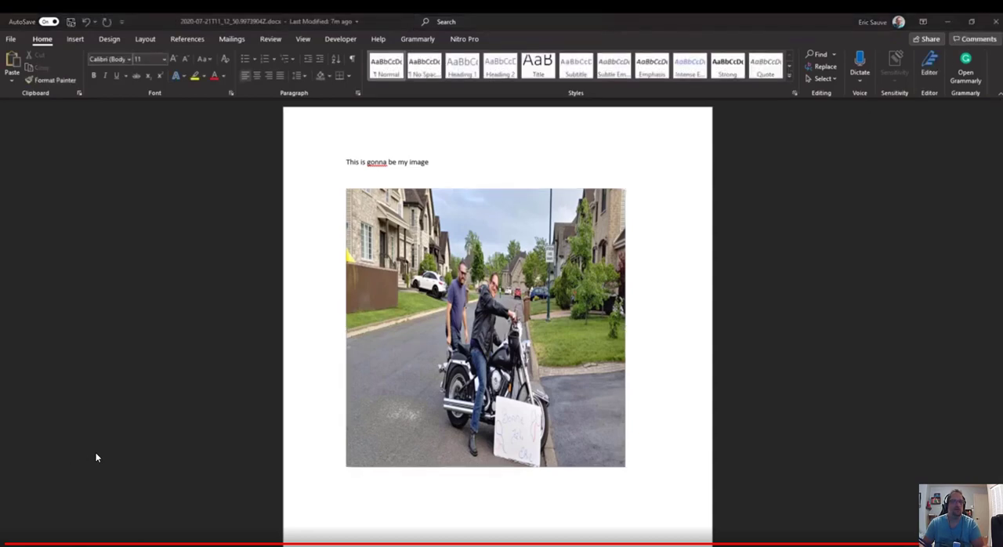